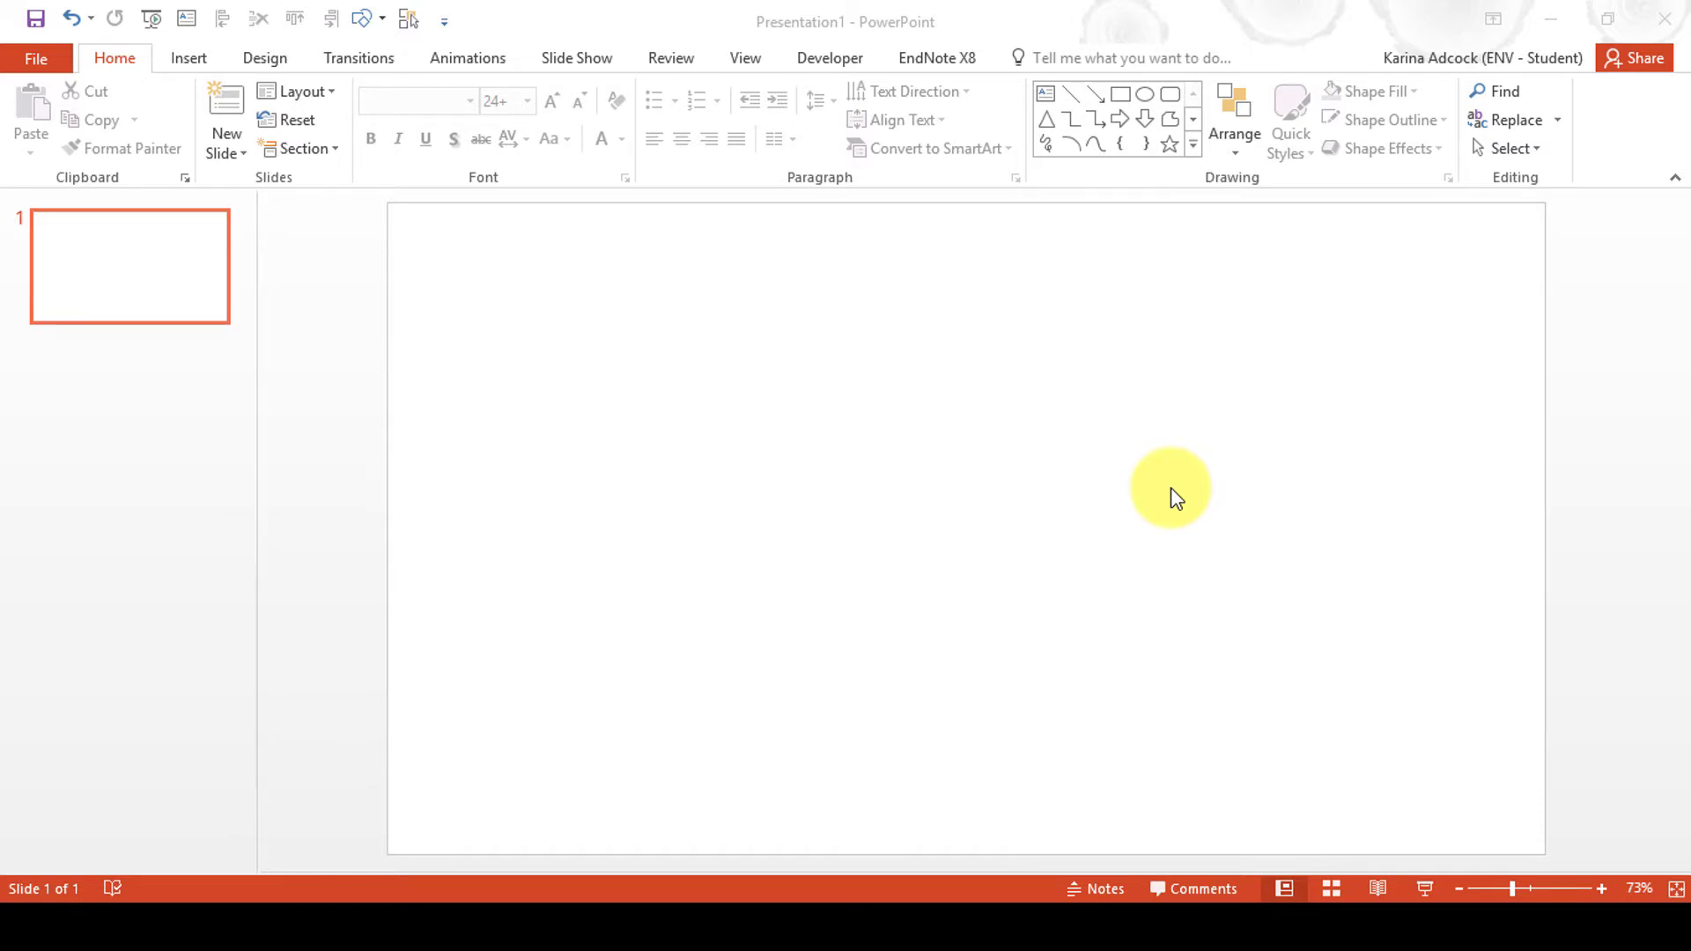
Step: Draw a blue rounded rectangle and round it fully into a tall 13.61 × 8.89 cm capsule
click(190, 63)
click(421, 132)
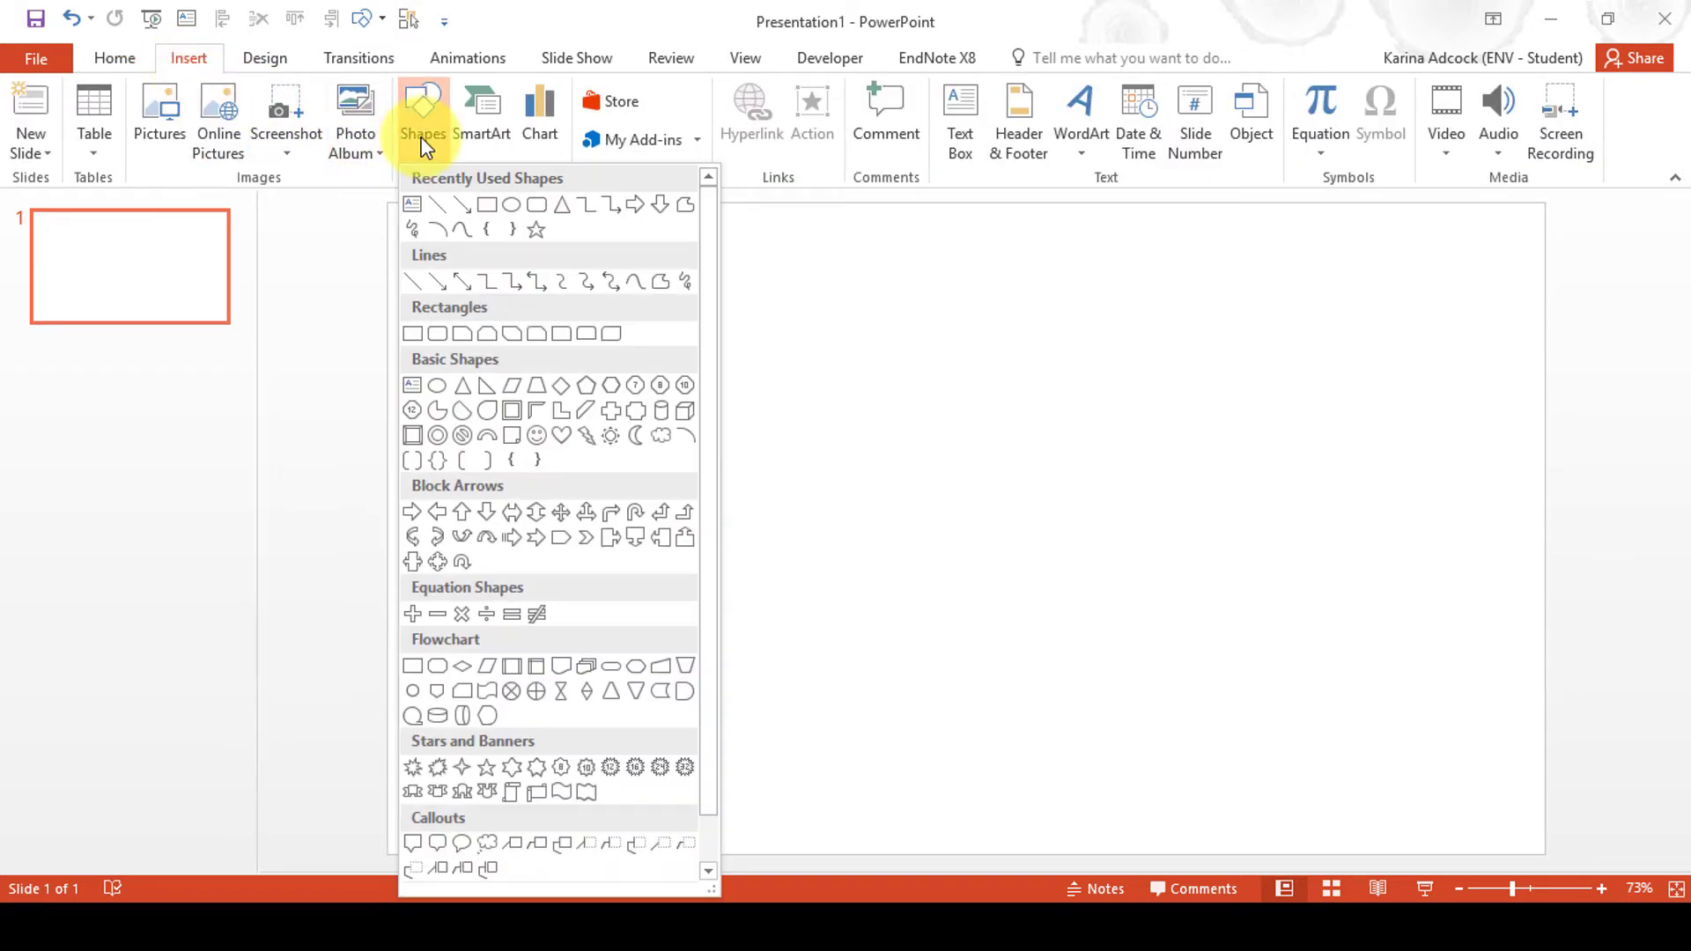
click(437, 334)
drag(779, 343, 1090, 733)
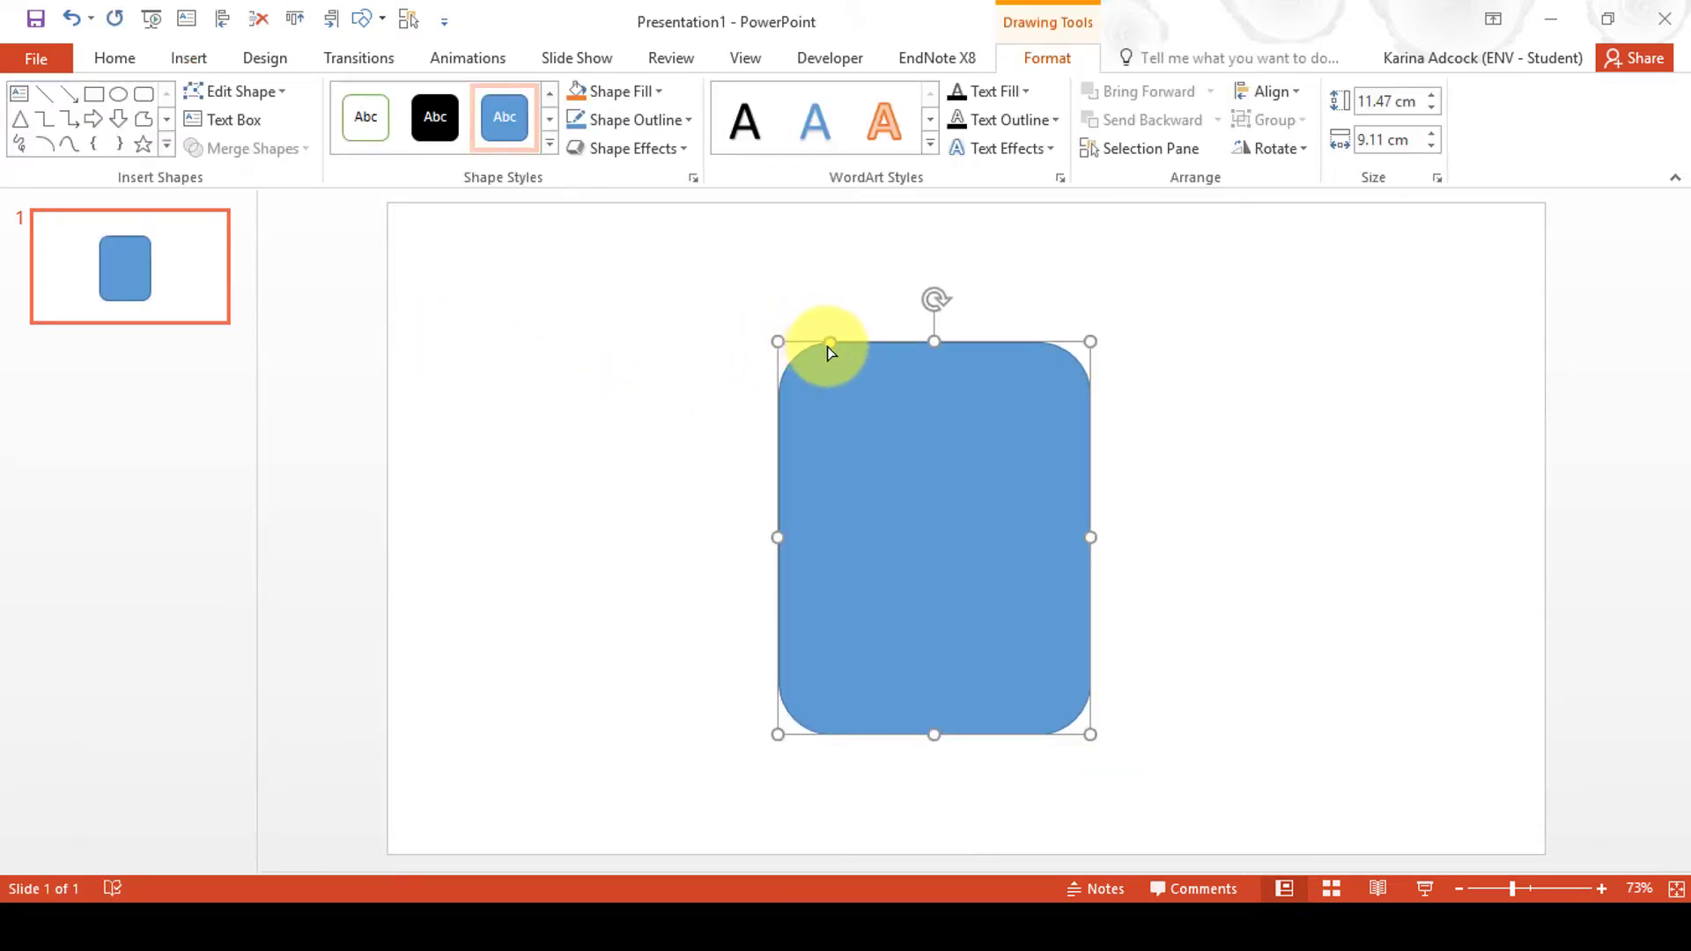
drag(827, 345, 975, 476)
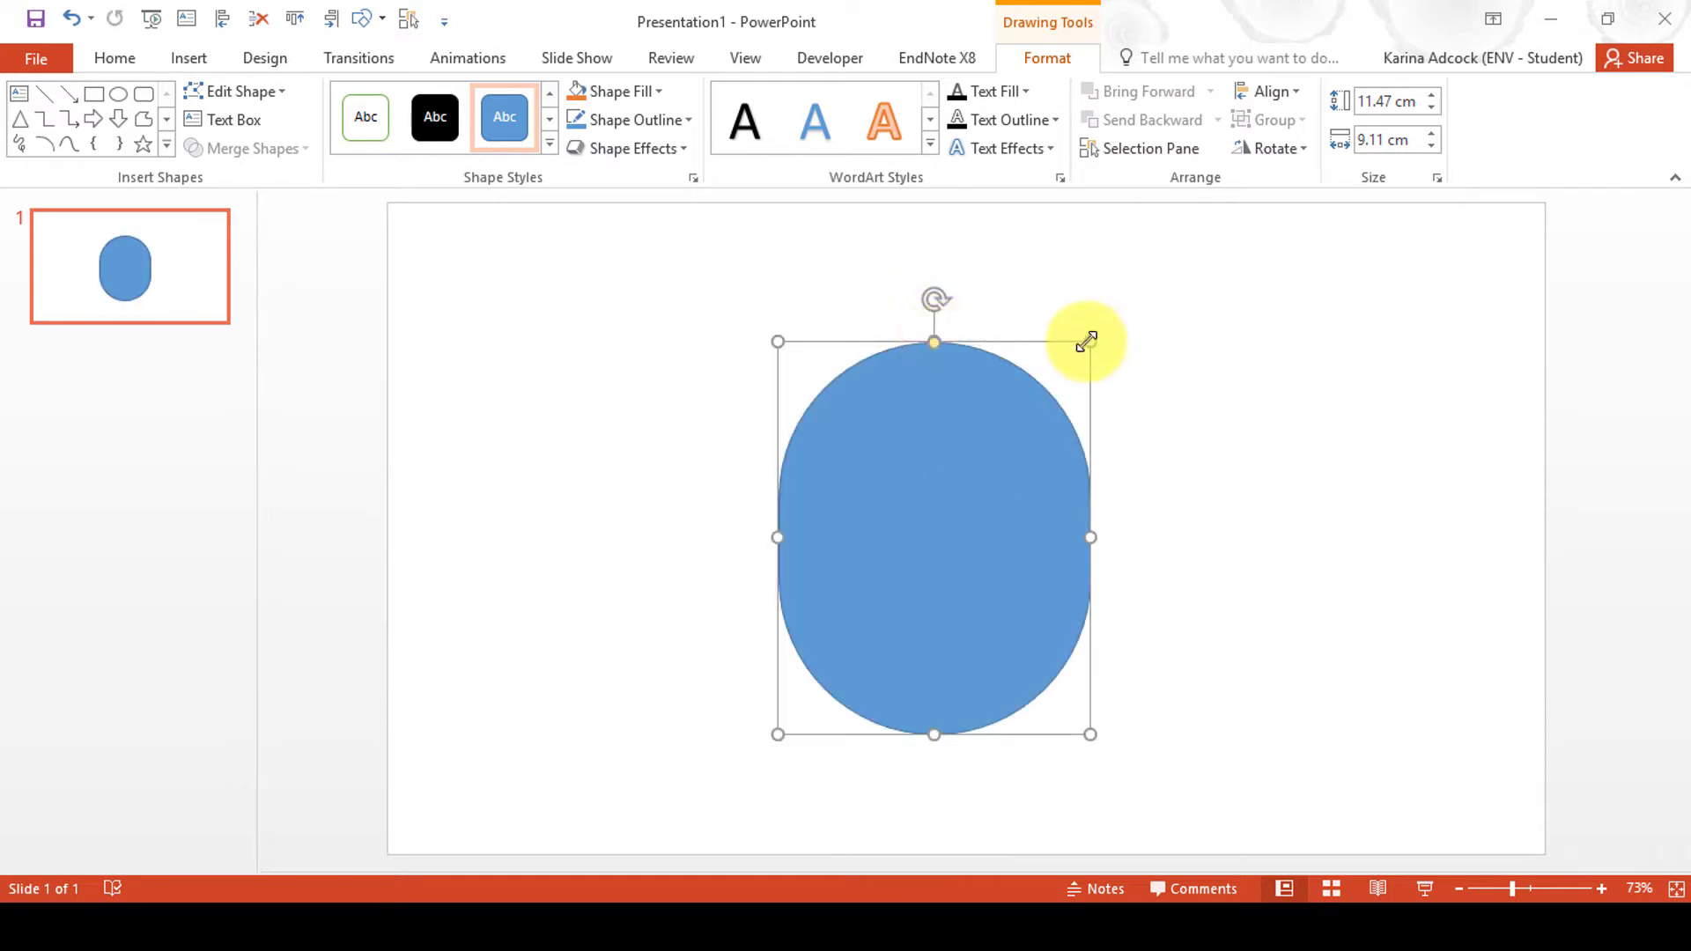
drag(1089, 342, 1083, 267)
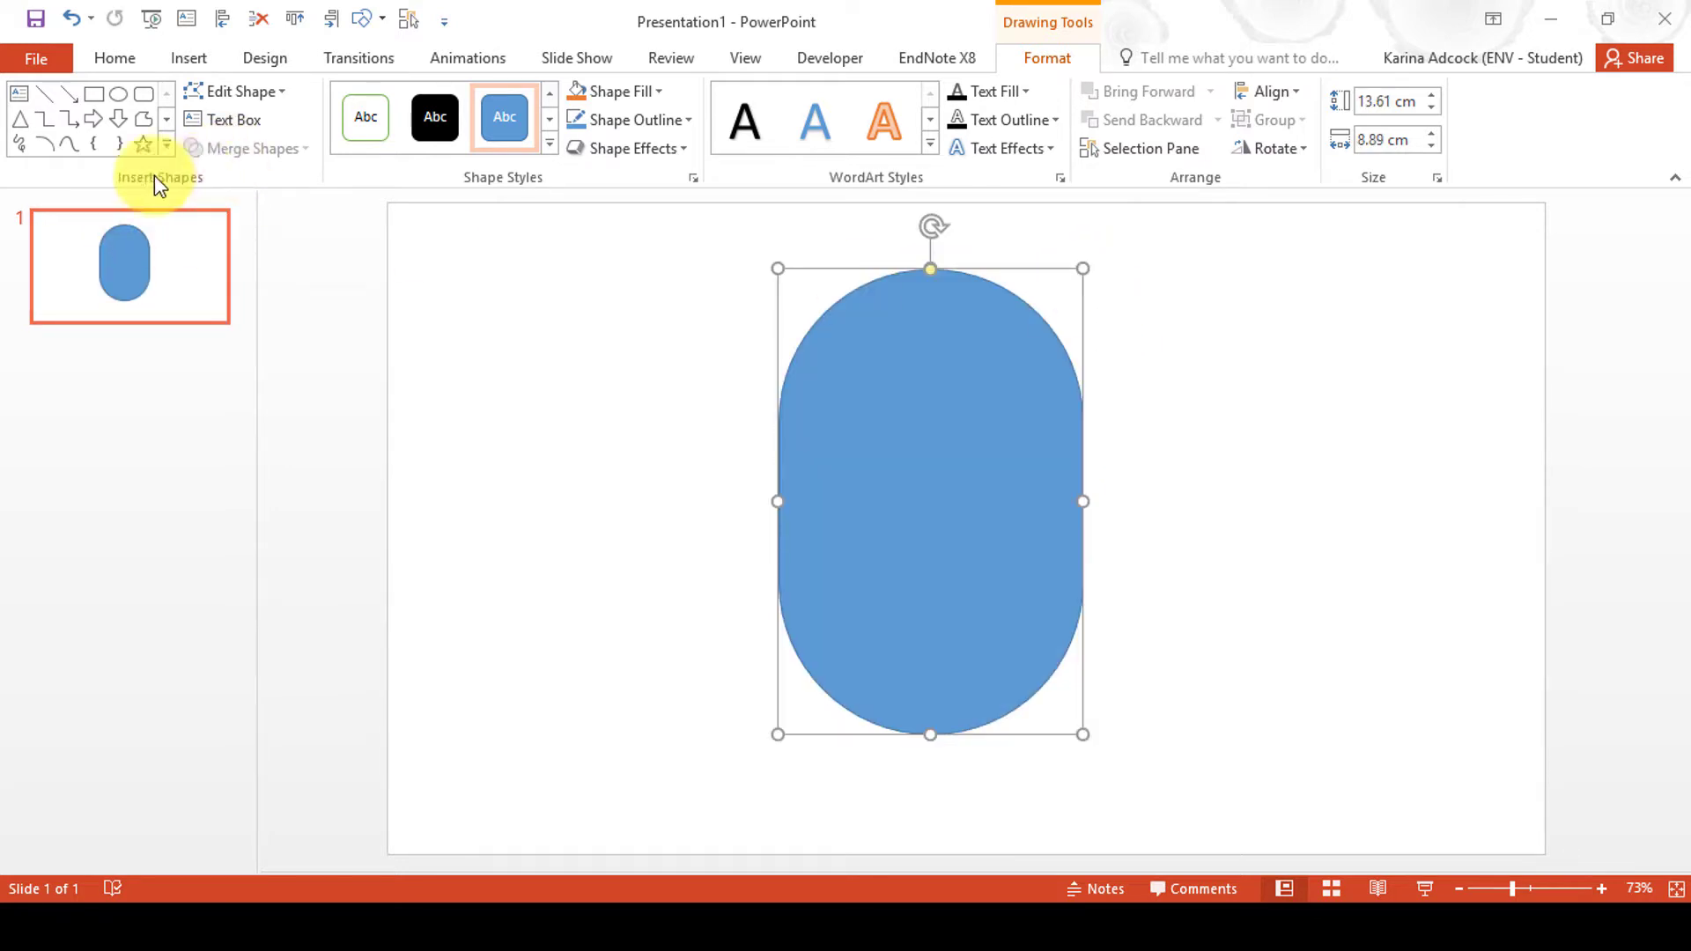
click(95, 102)
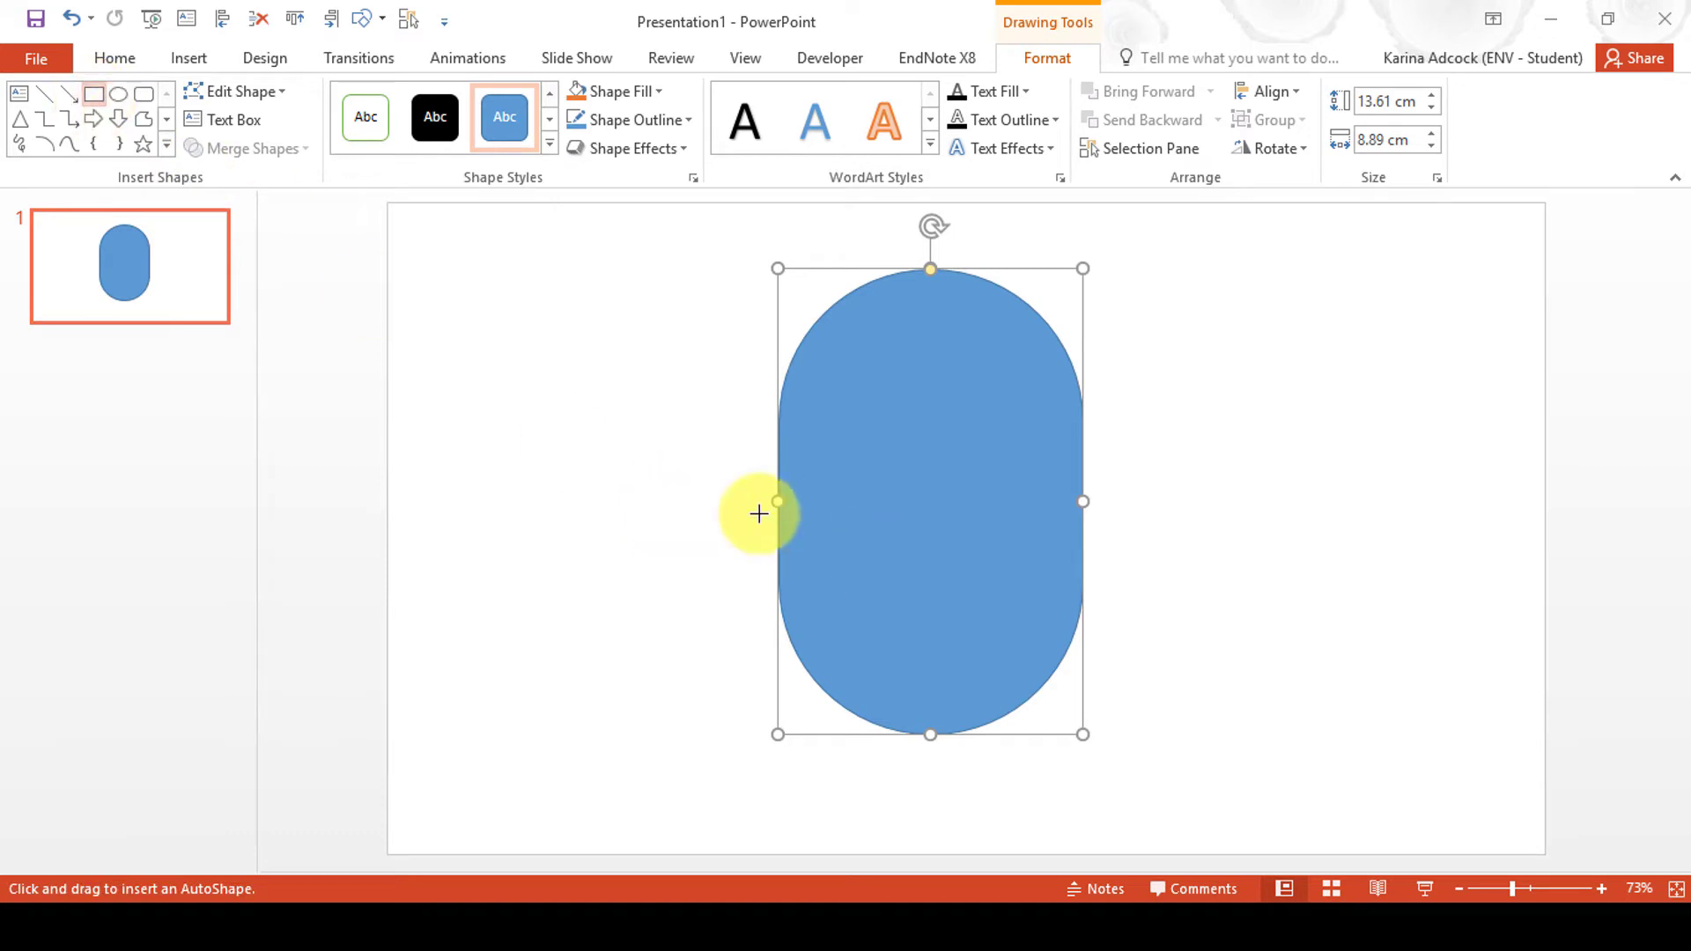
Step: Subtract a rectangle from the capsule's lower half, leaving a 7.55 × 8.89 cm arch moved lower right
drag(668, 507, 1339, 830)
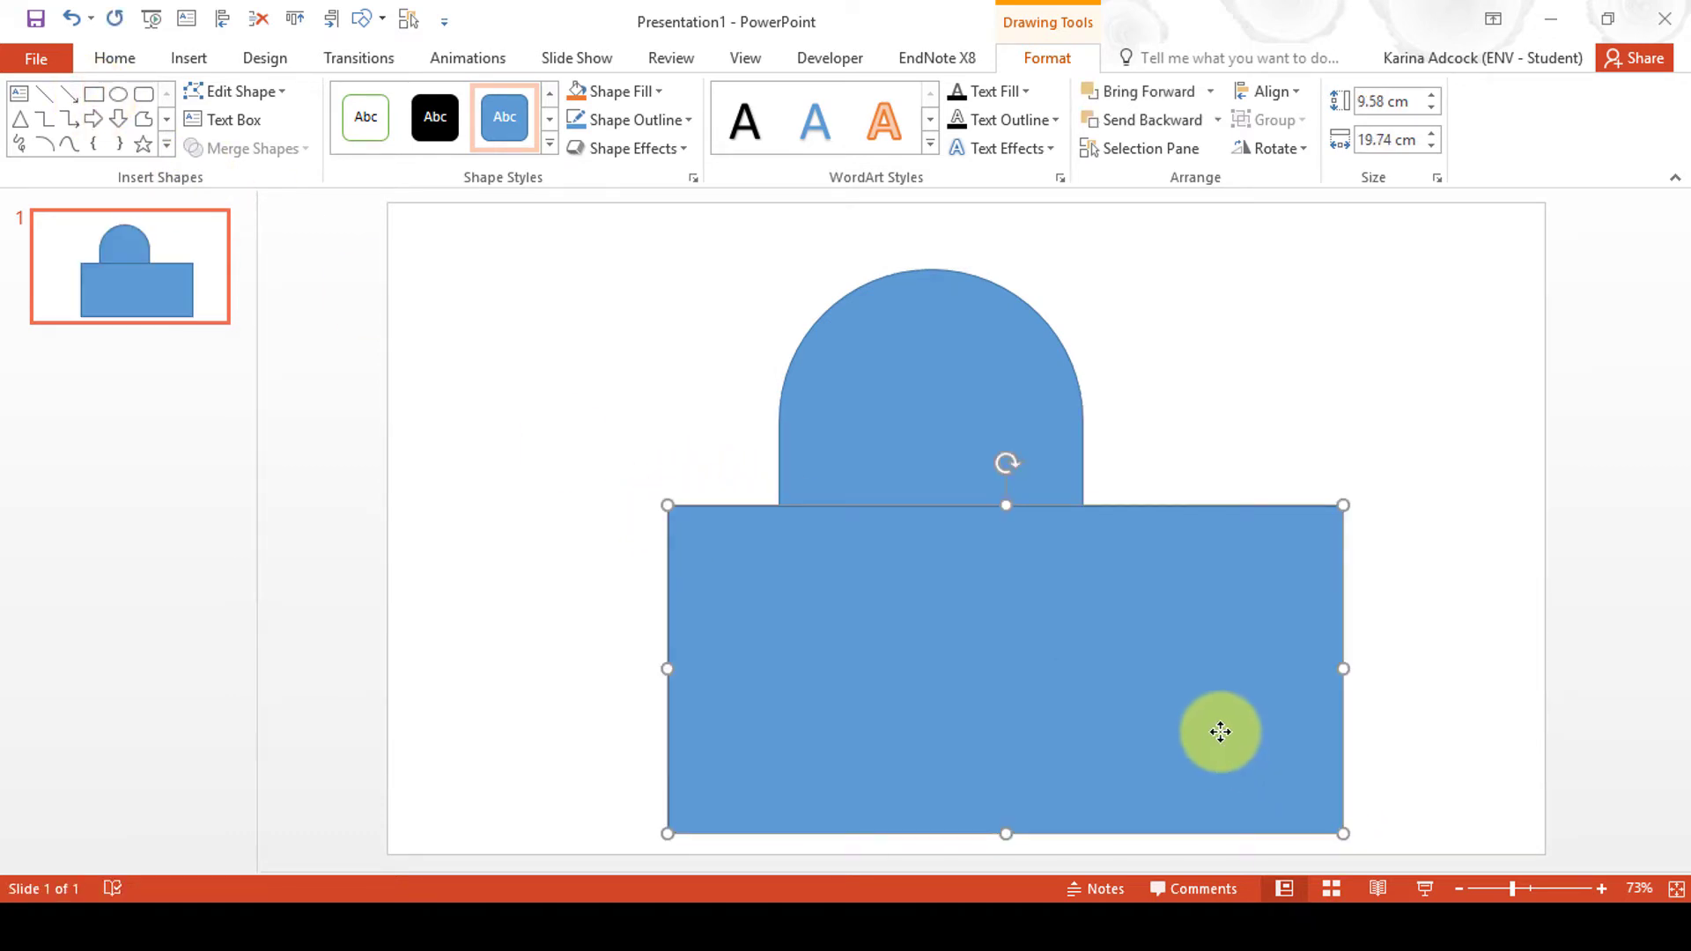
drag(1219, 729, 1200, 748)
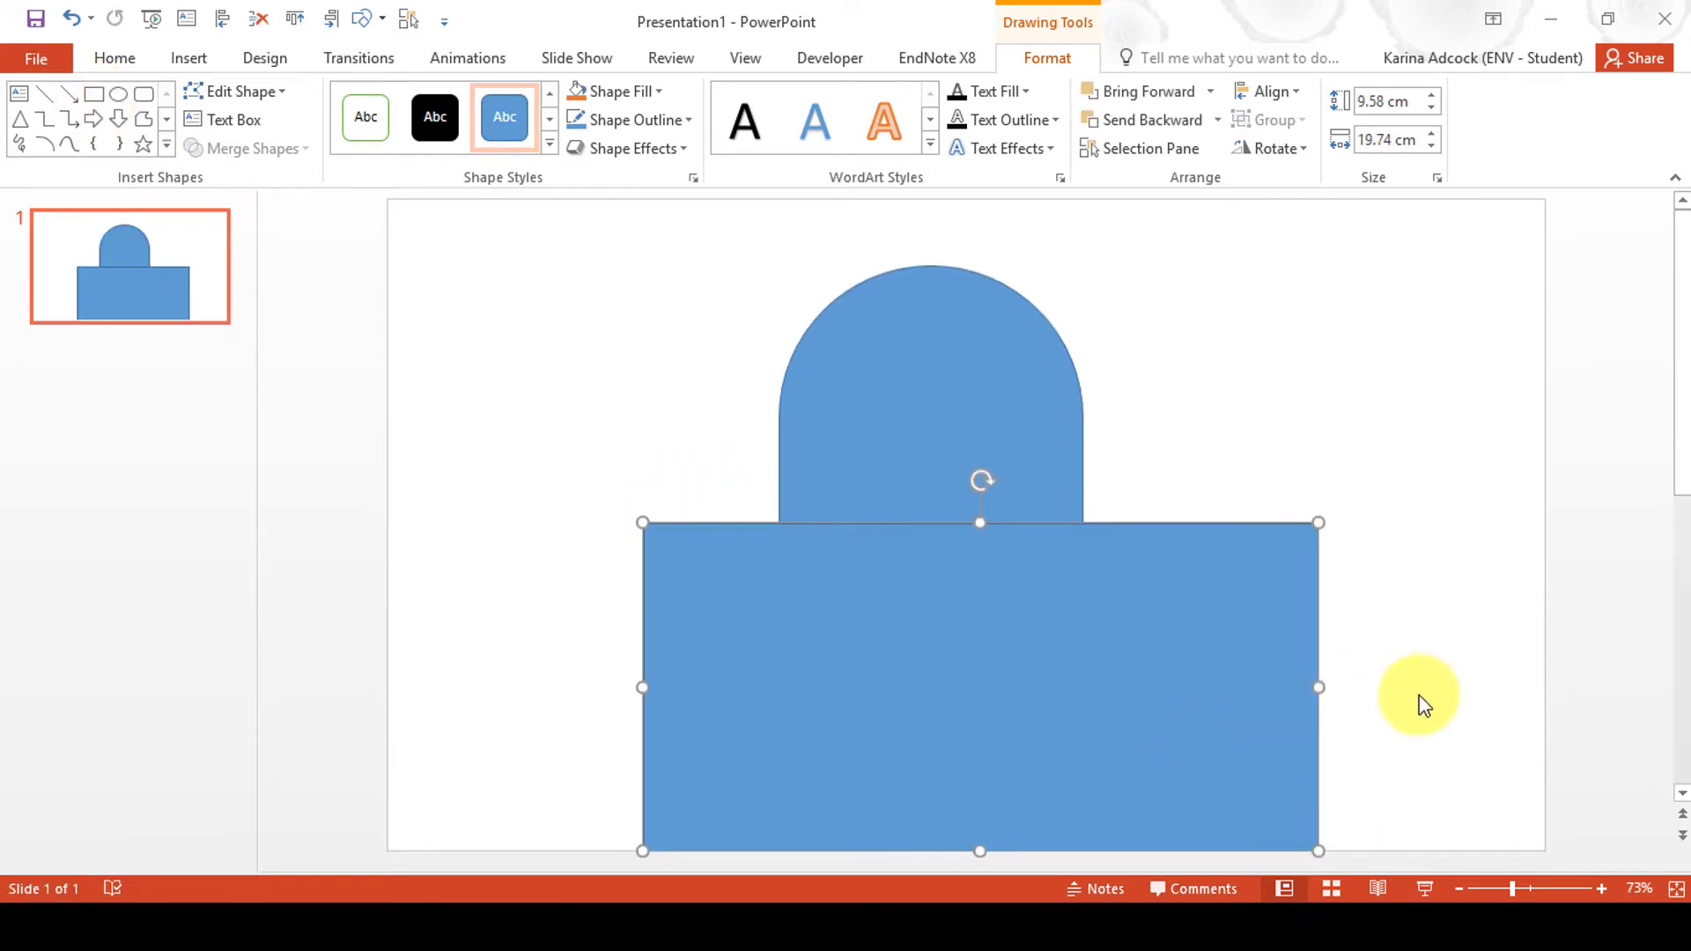
click(949, 335)
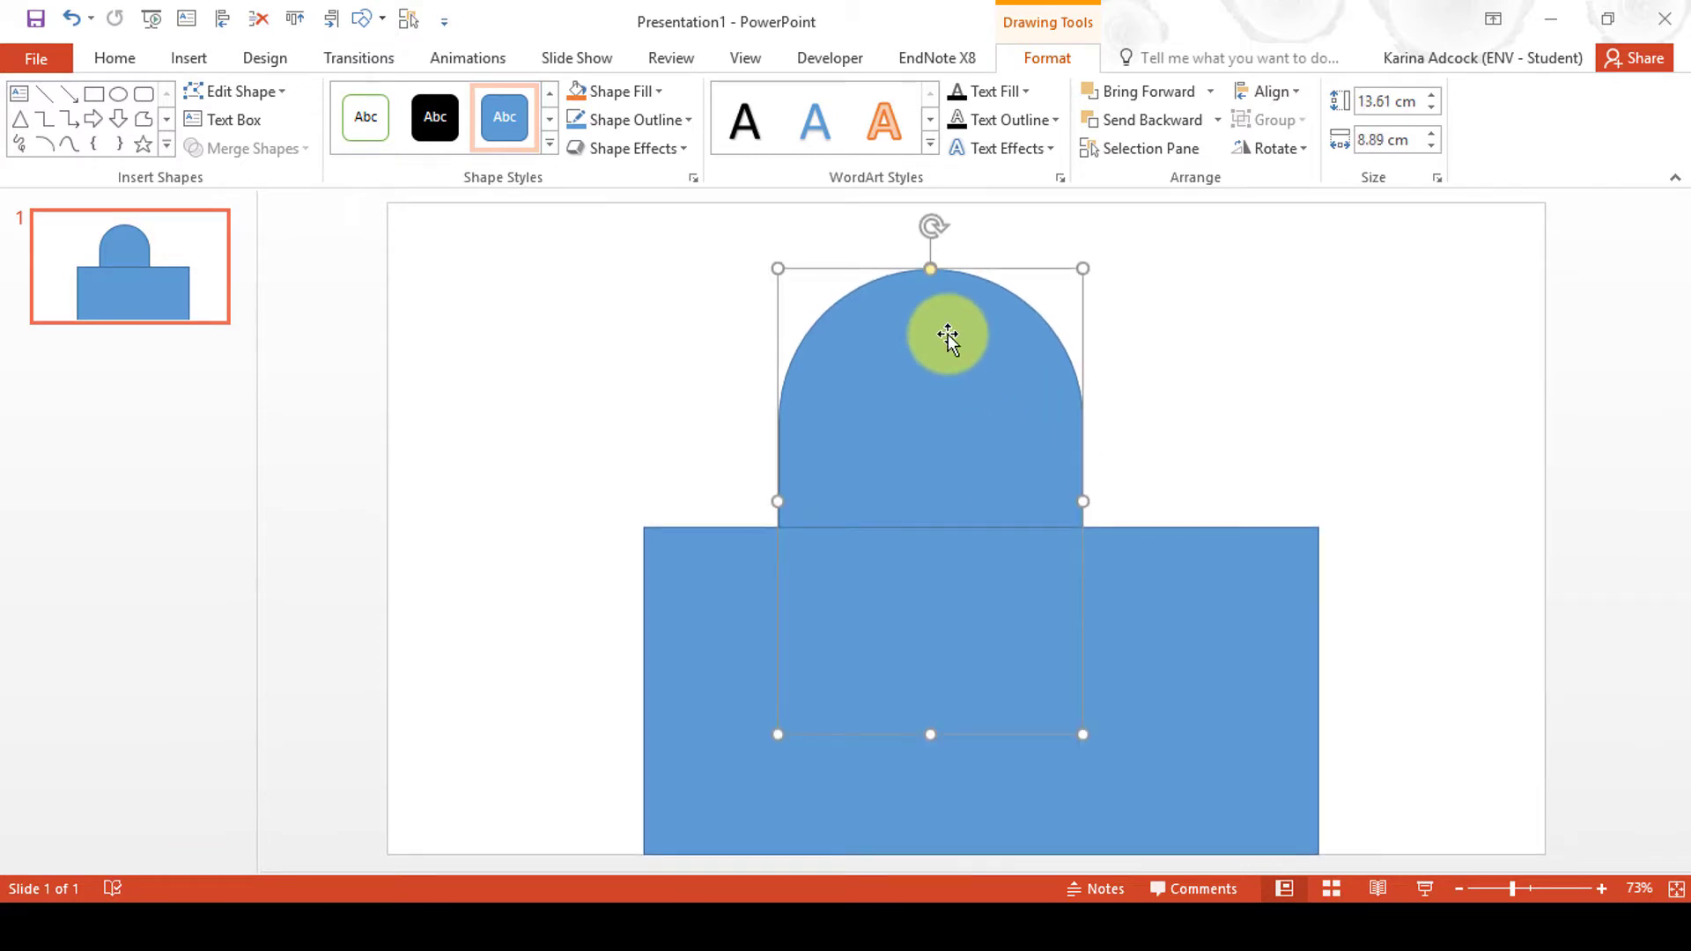
shift+click(1257, 568)
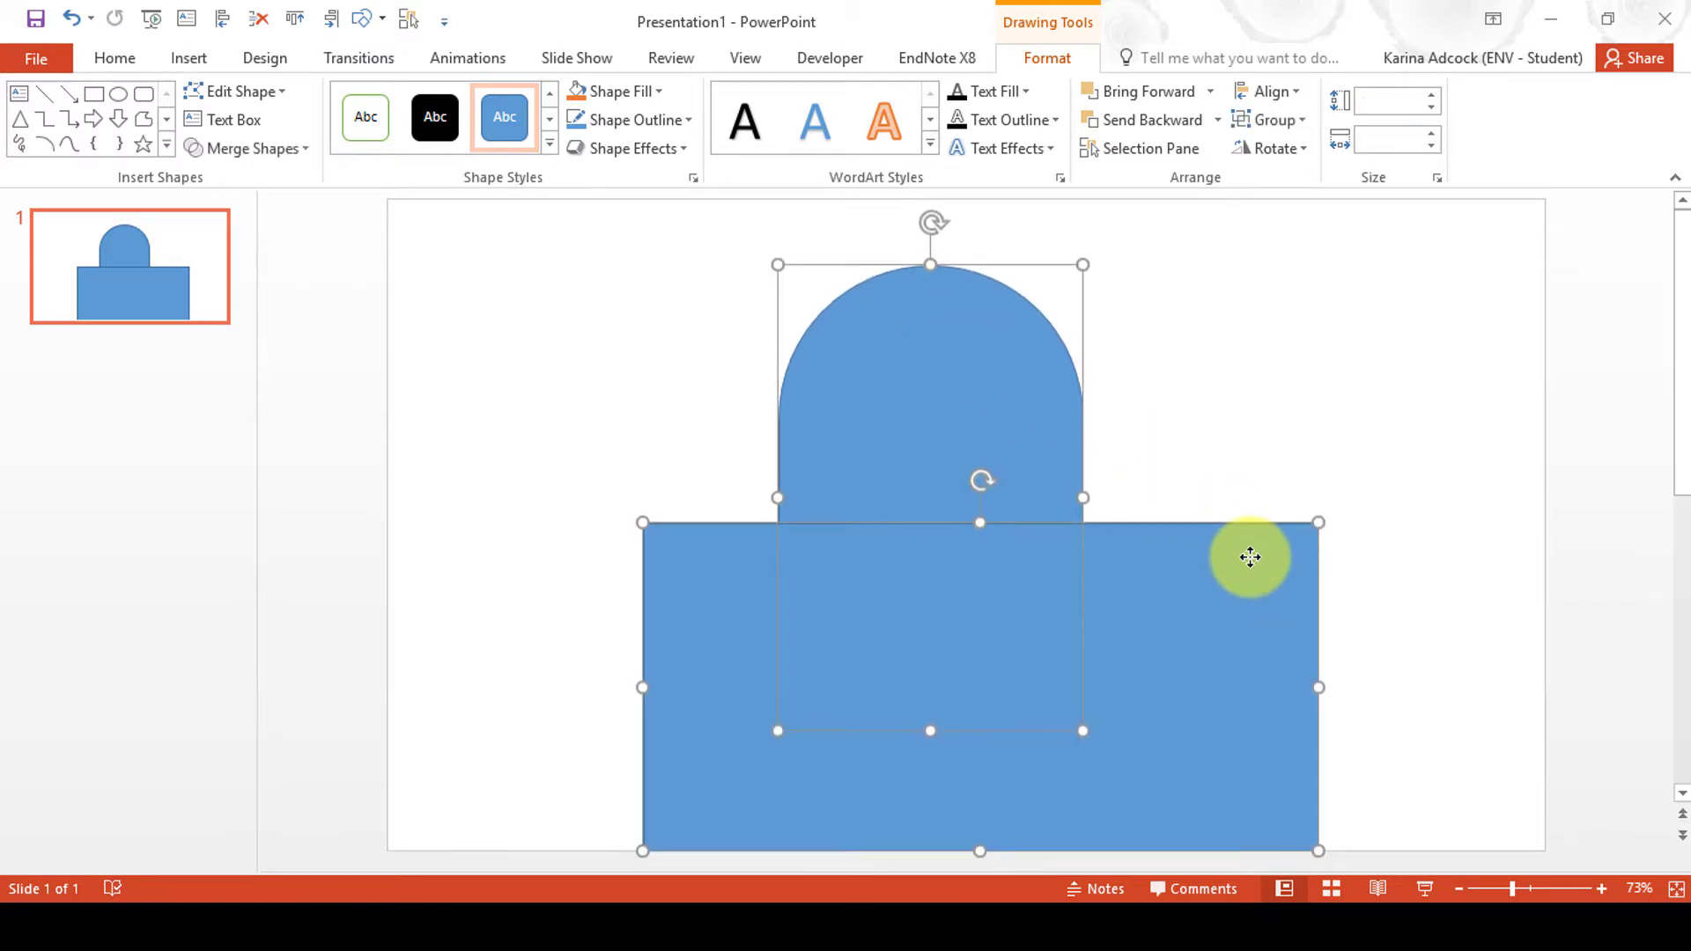
click(252, 143)
click(231, 302)
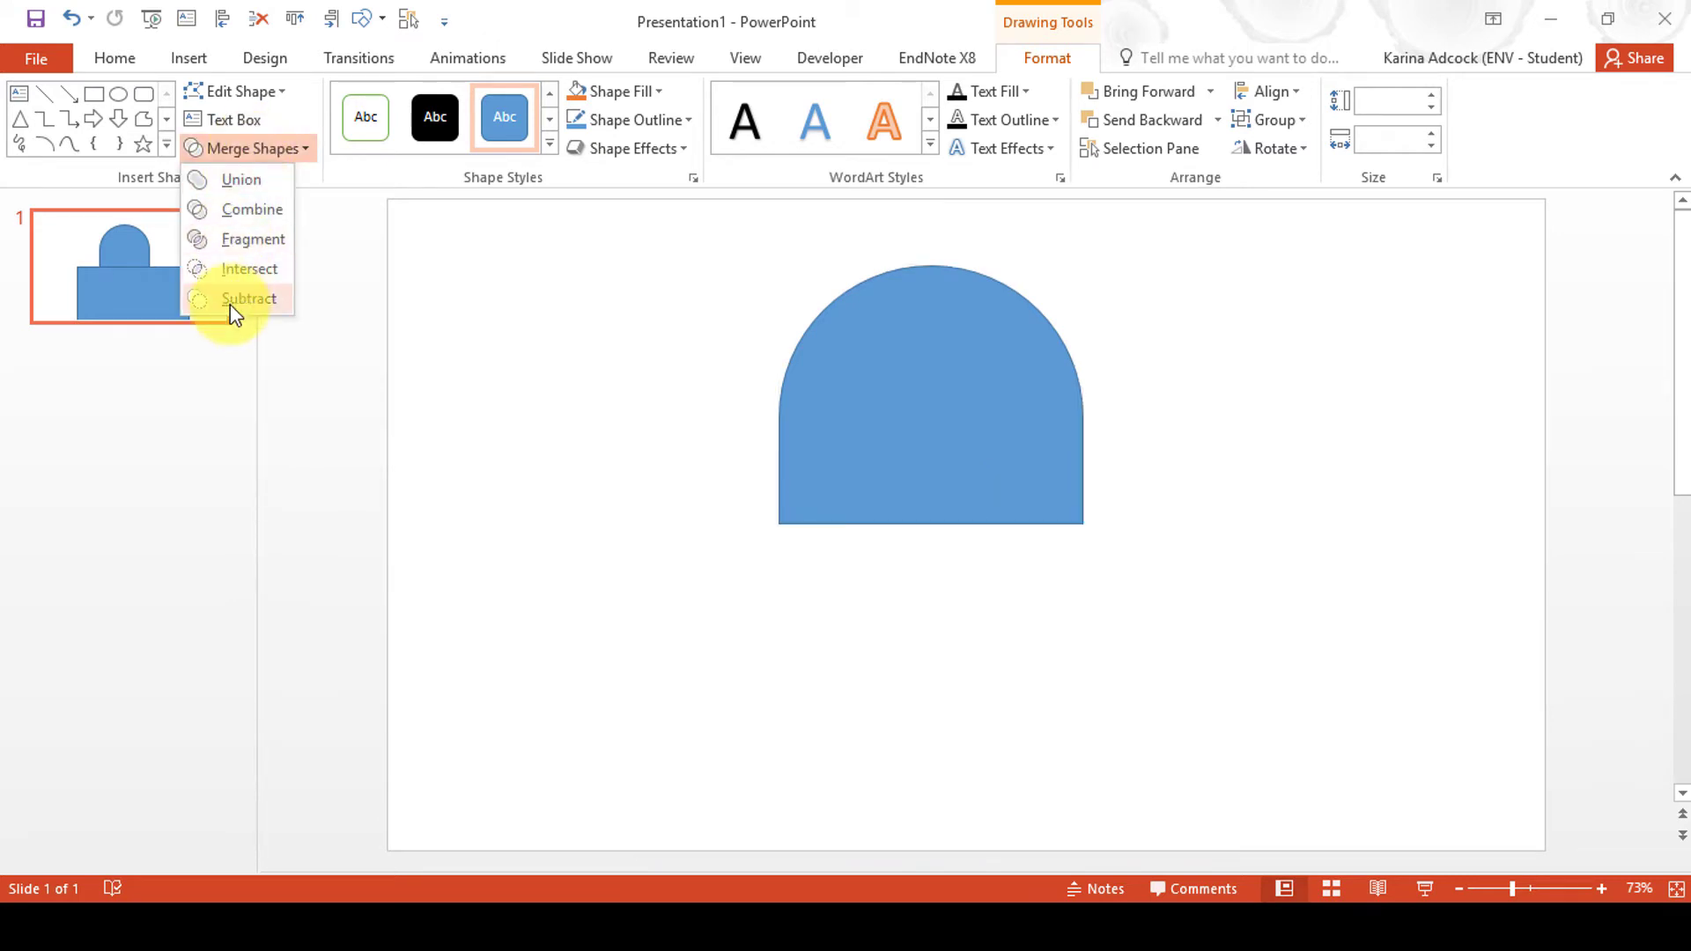
drag(1012, 467, 1067, 677)
Step: Remove the arch's outline and fill it pale blue-grey
click(621, 123)
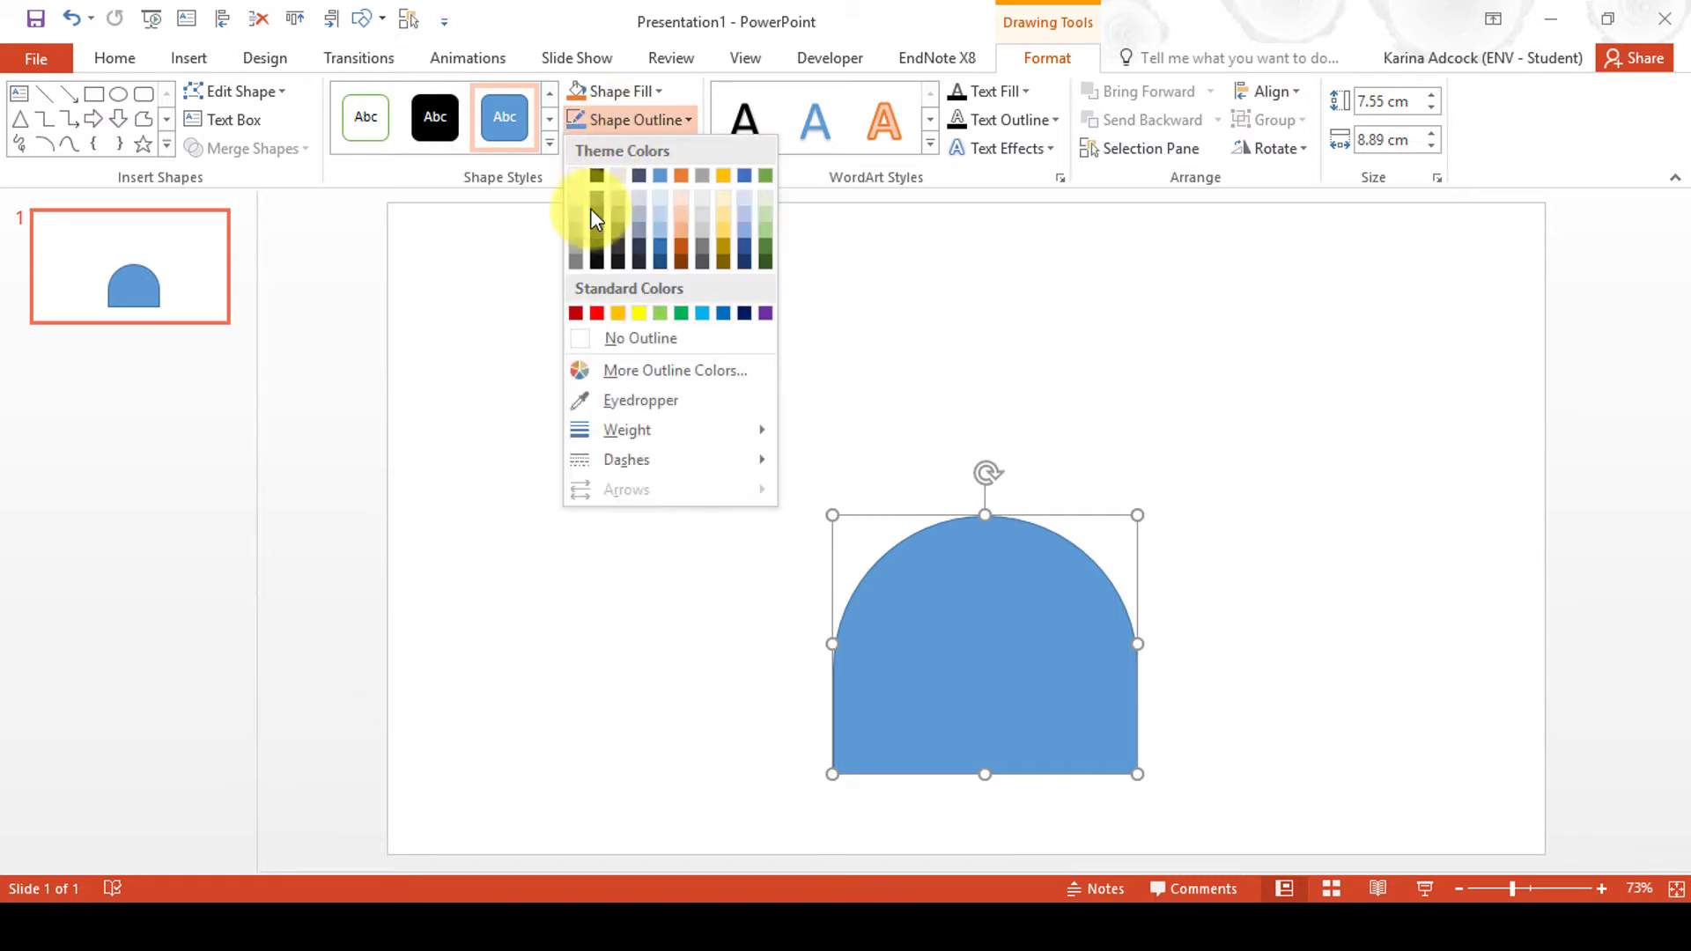
click(619, 341)
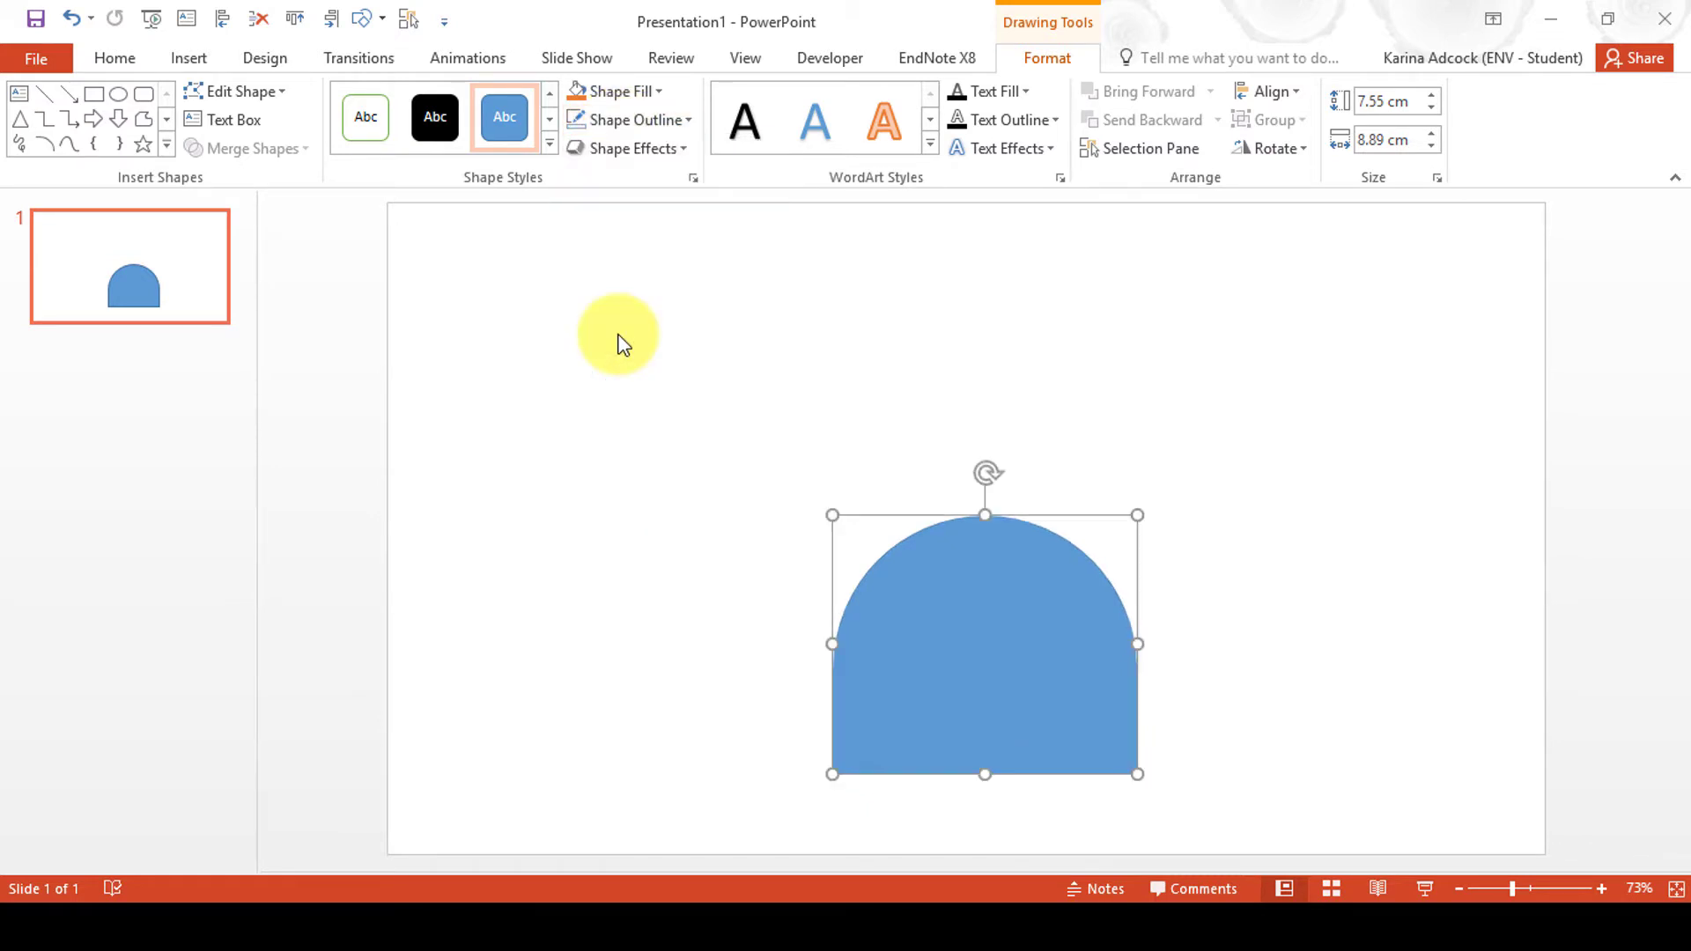
click(622, 104)
click(639, 167)
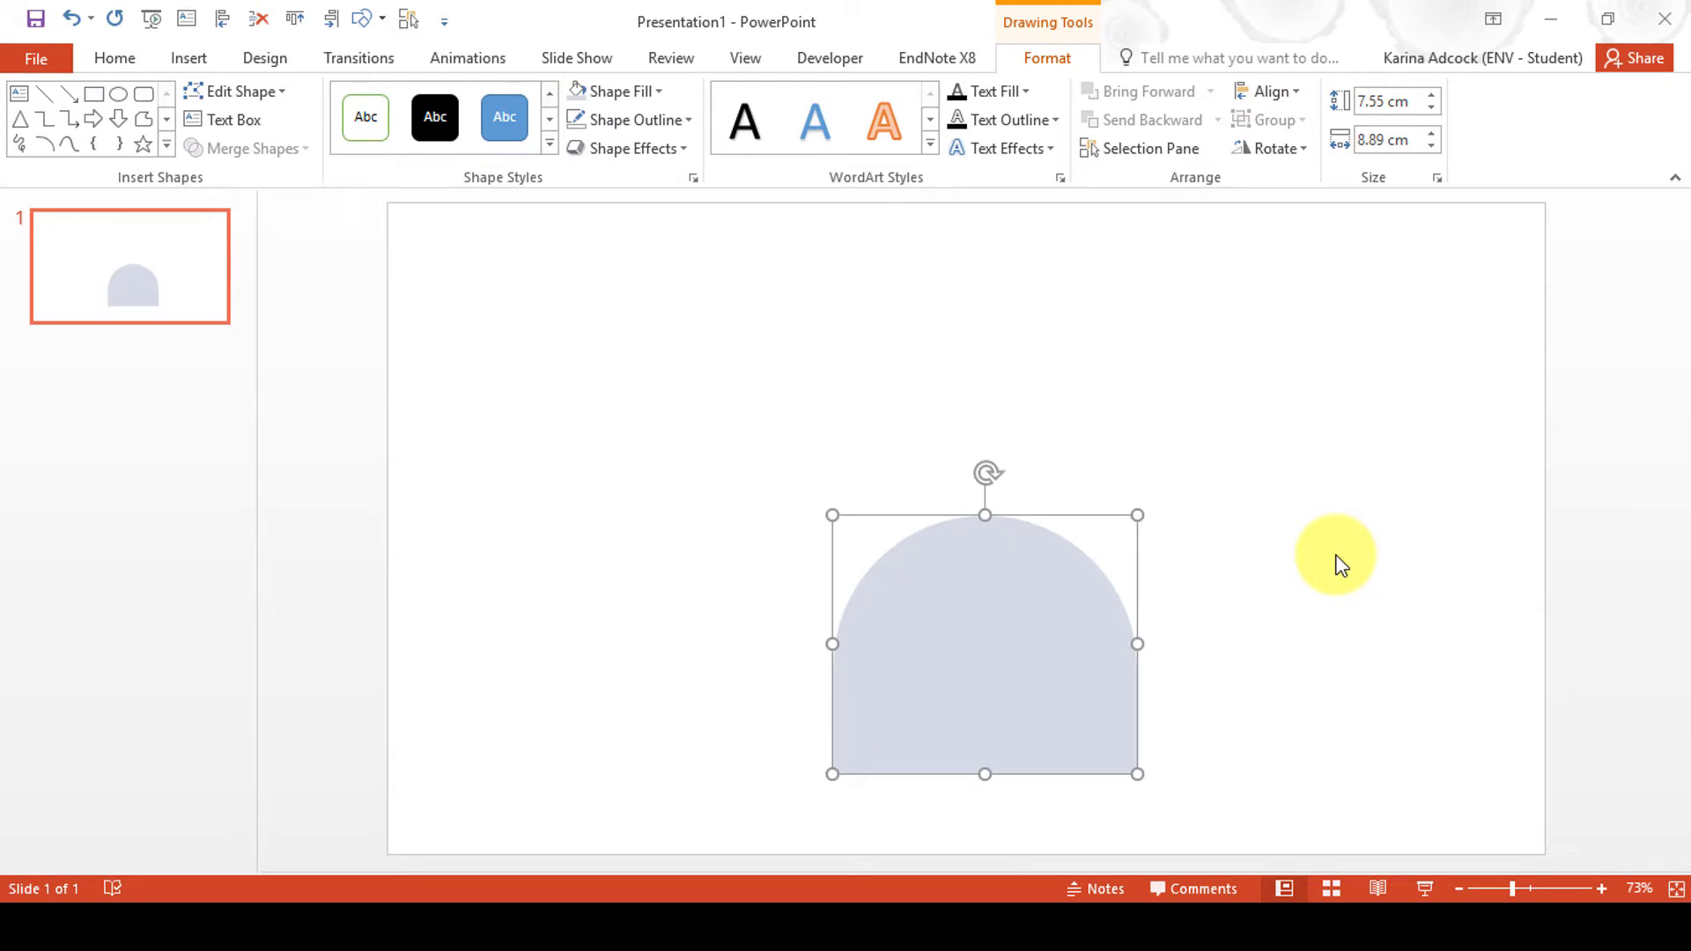
Step: Duplicate the arch, fill it darker blue-grey, shrink it to 6.85 × 8.07 cm and centre it
key(ctrl+d)
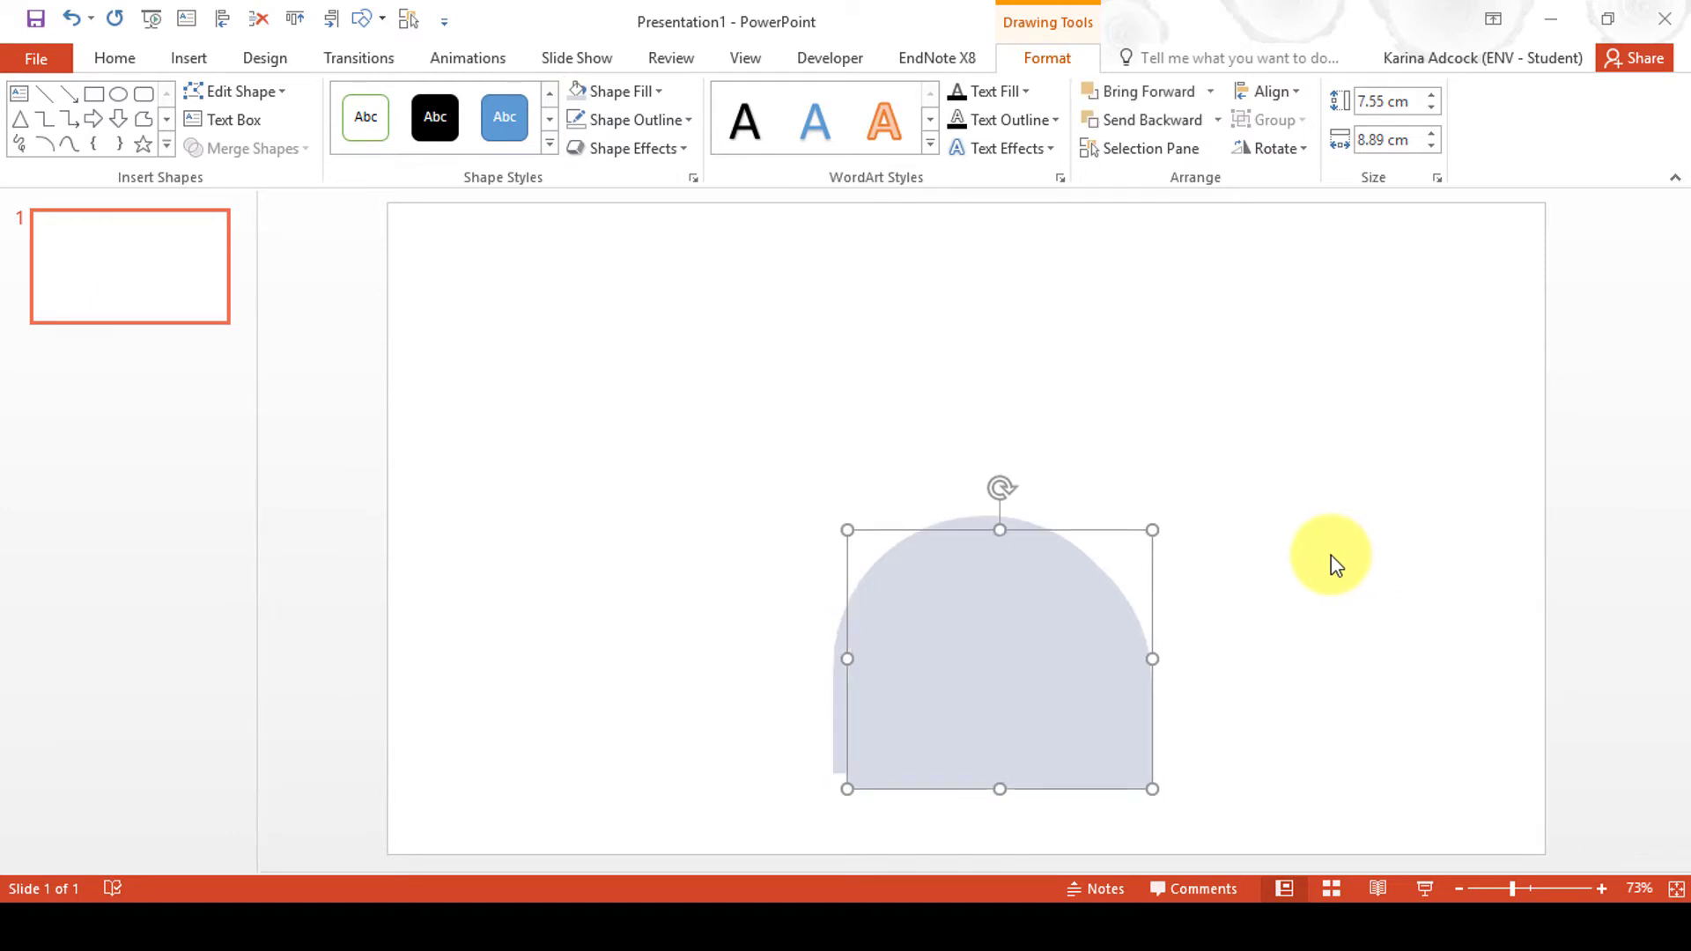
click(631, 91)
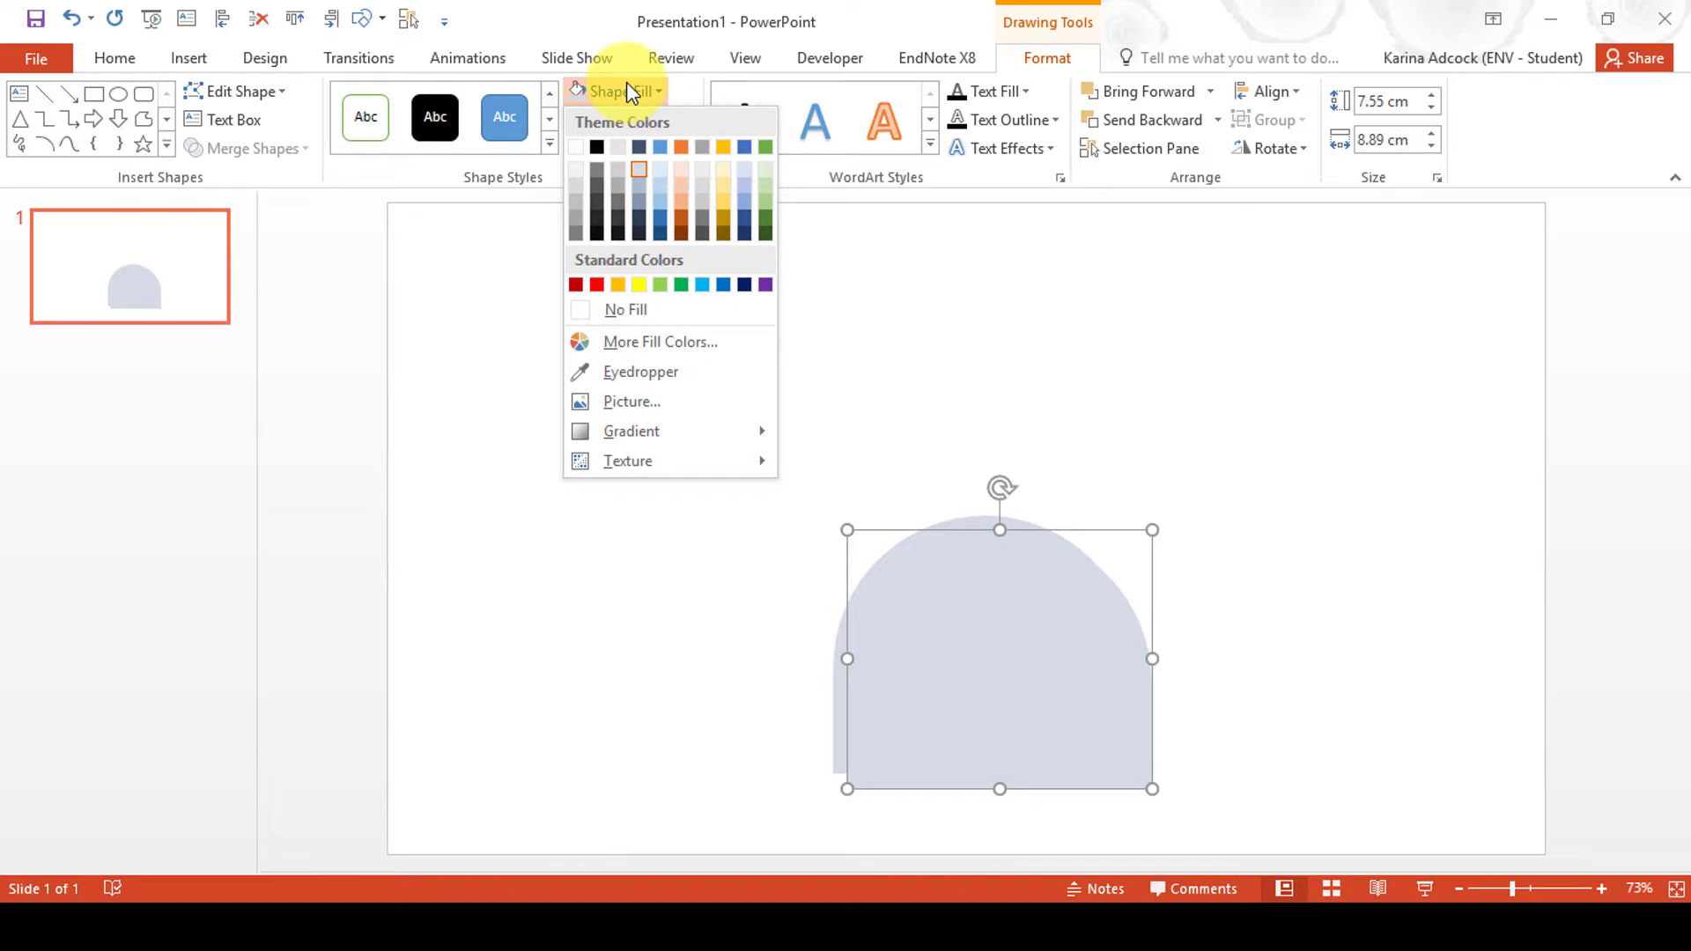
click(639, 185)
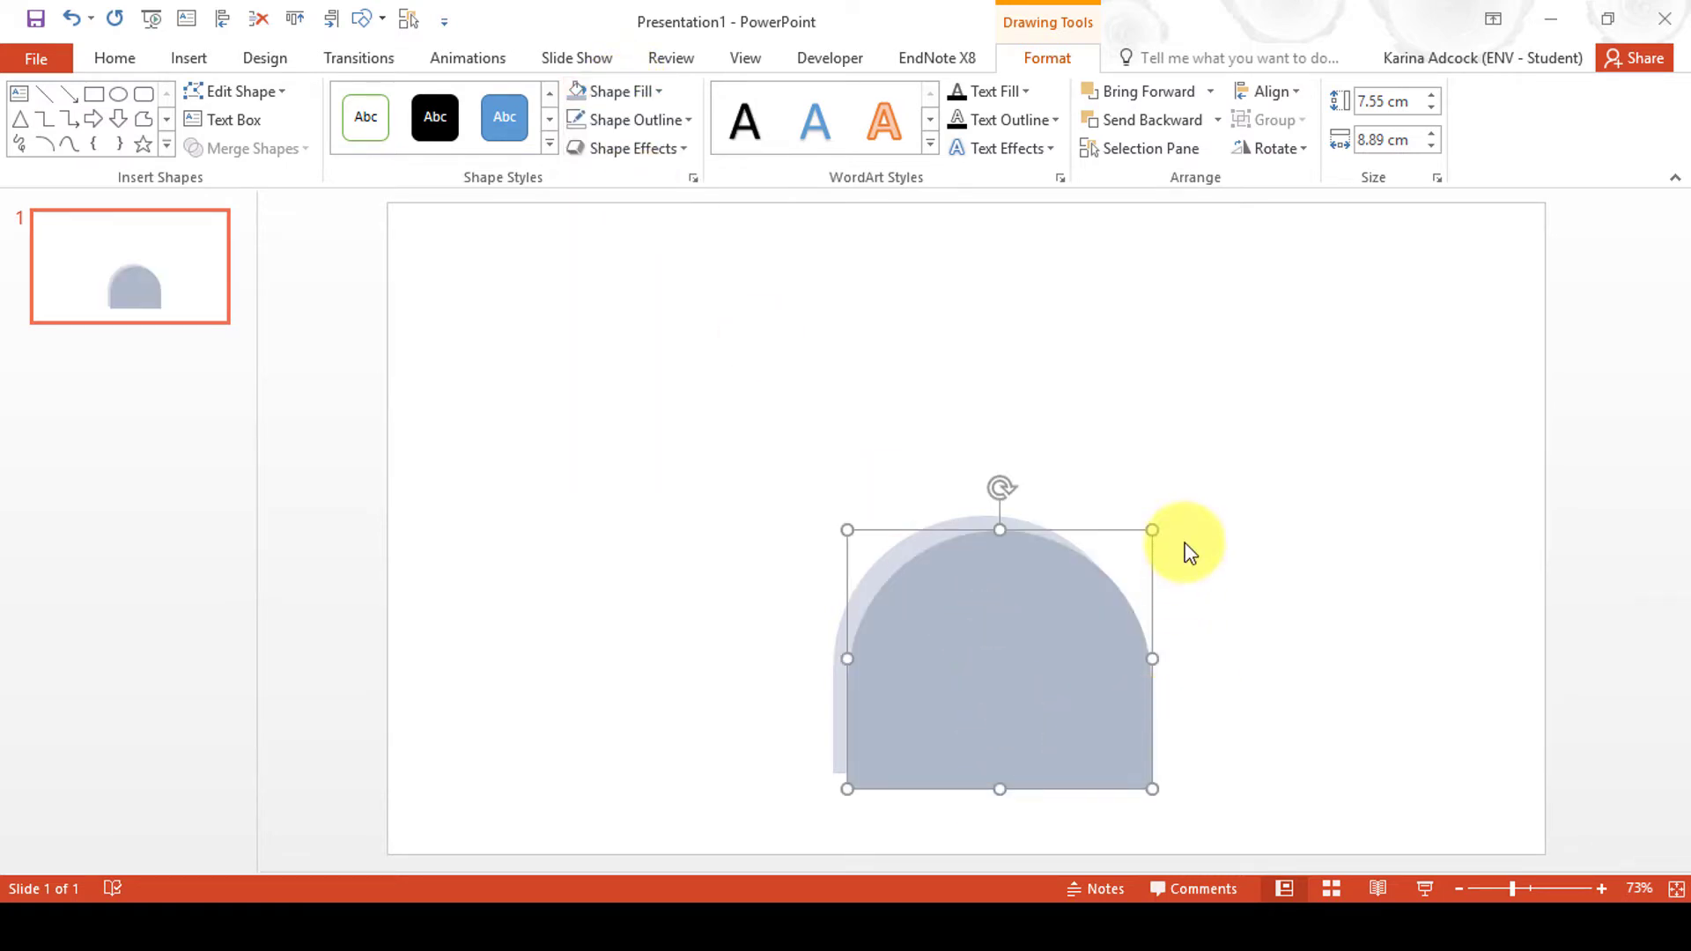
drag(1152, 530, 1123, 569)
drag(974, 675, 979, 644)
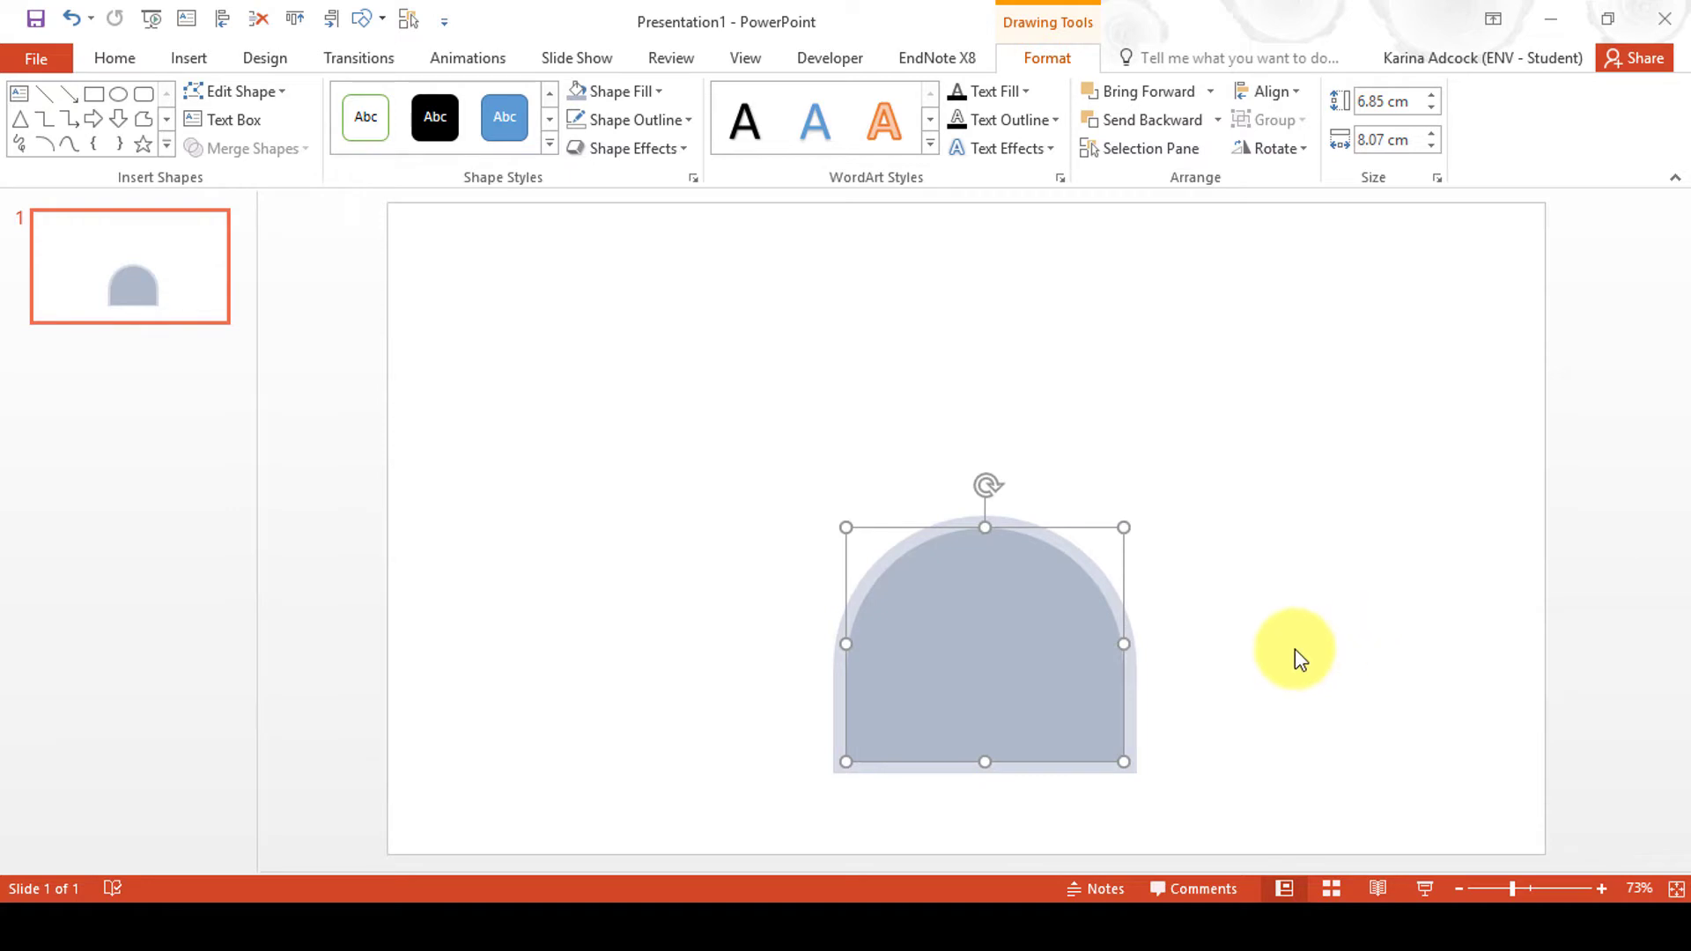
Step: Add a gold 6.24 × 7.35 cm copy centred inside the grey arches, then select all three arches
key(ctrl+z)
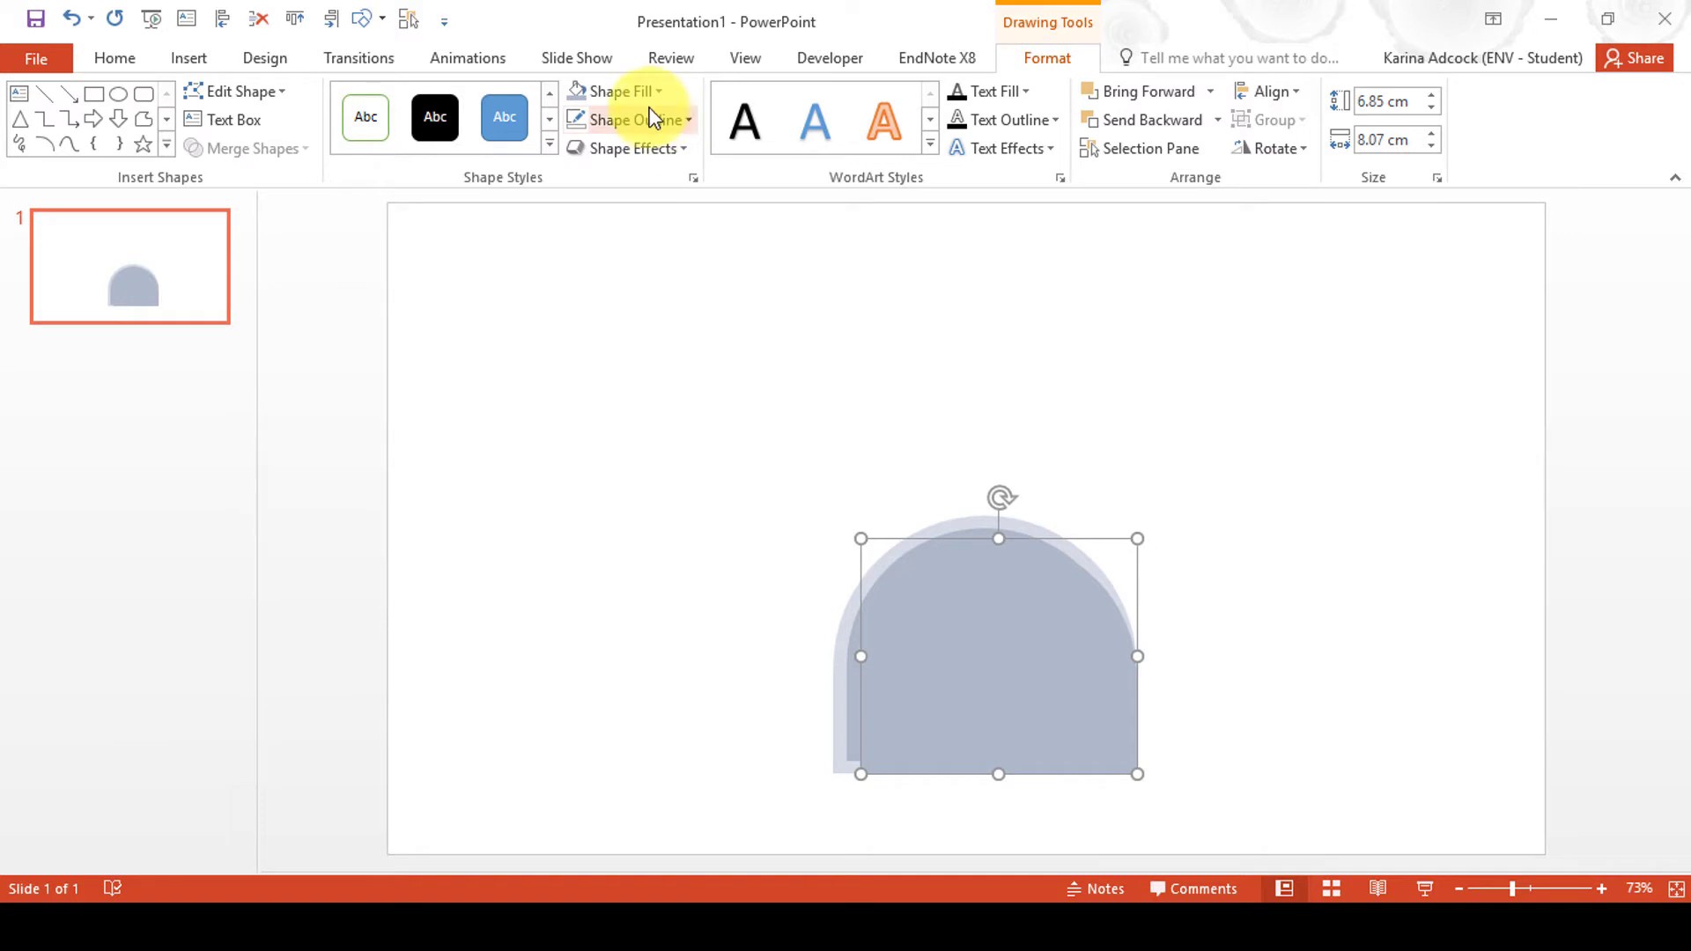
click(645, 94)
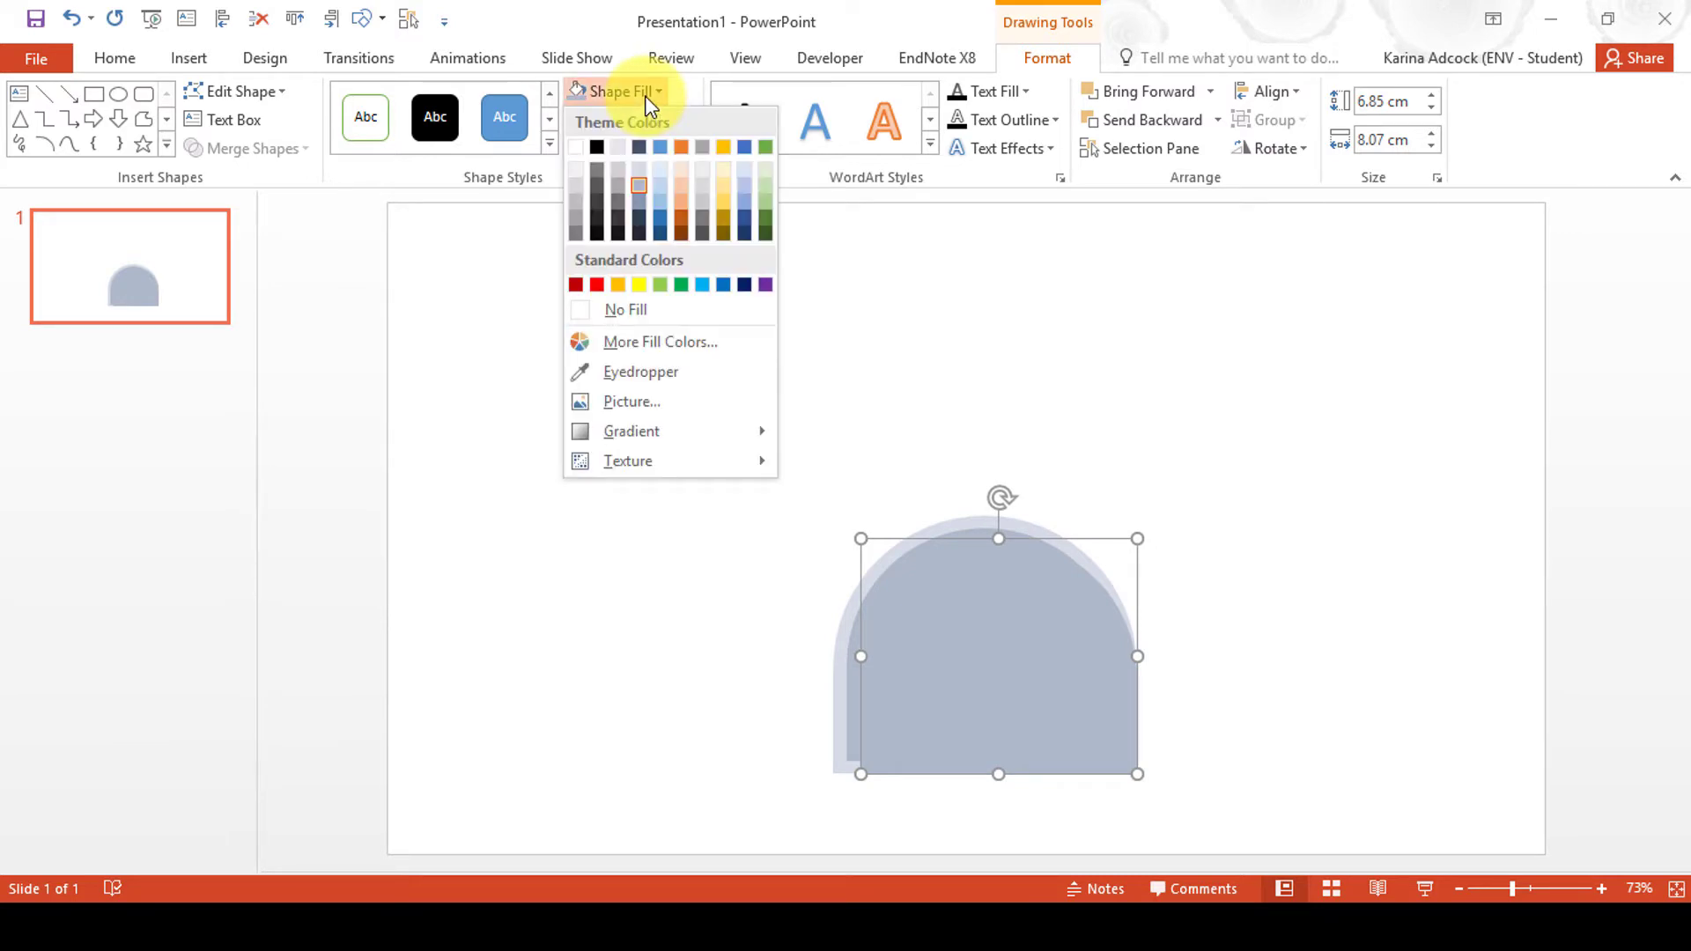
click(724, 148)
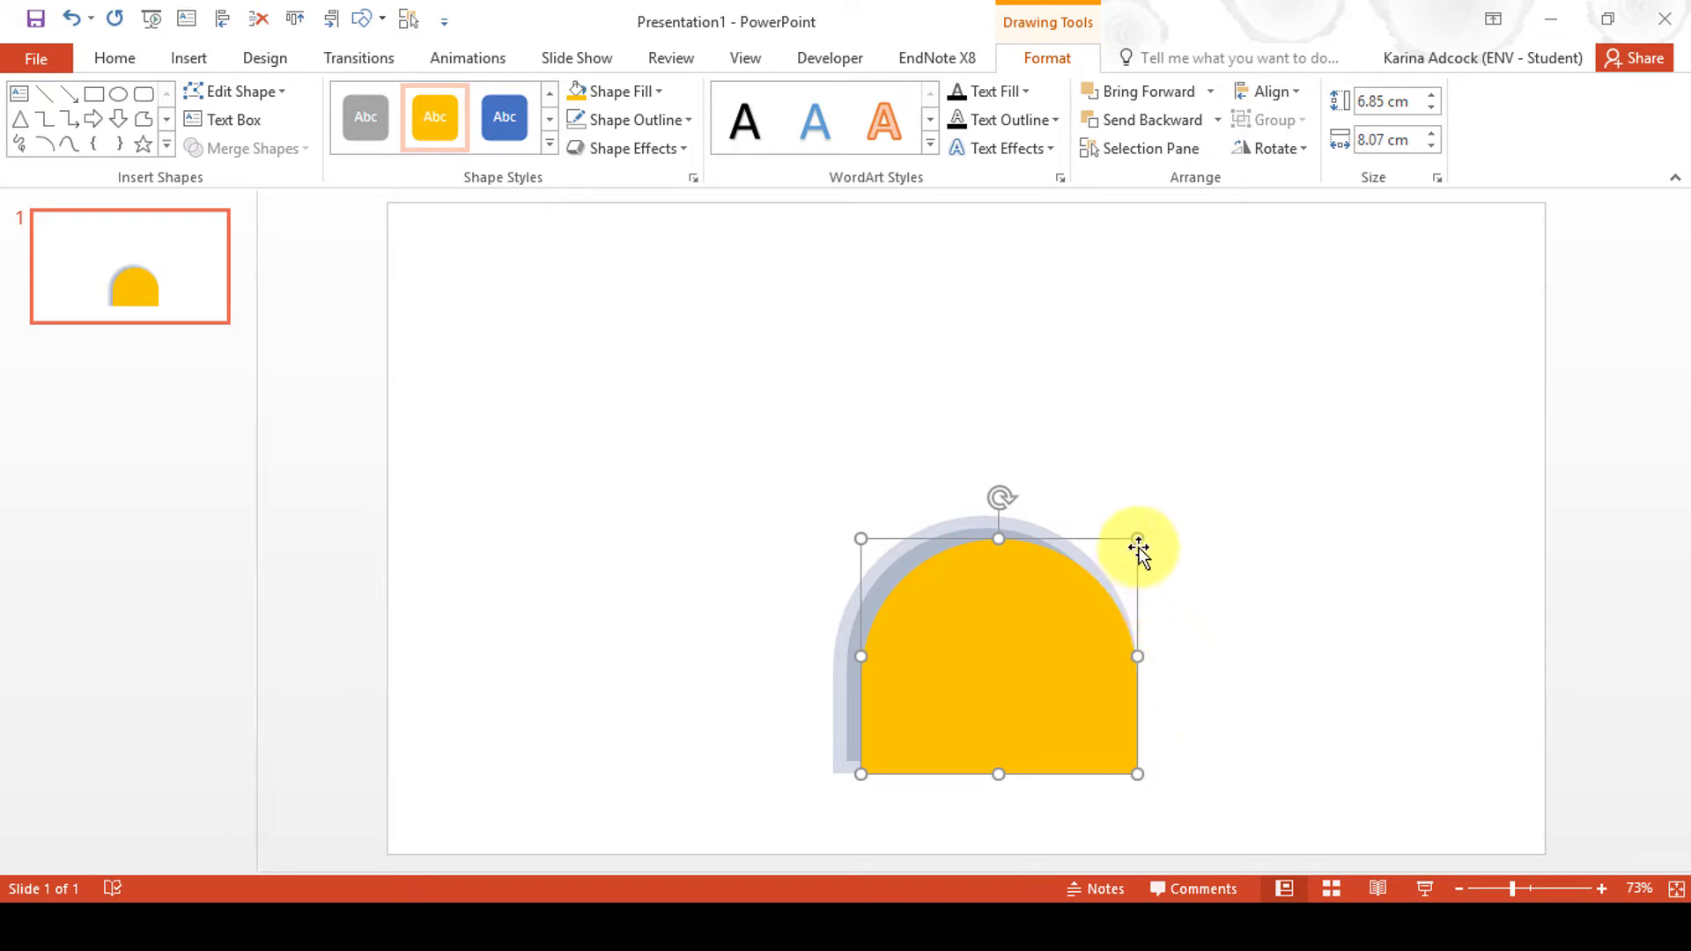
mouse_move(1140, 541)
mouse_down()
mouse_move(1108, 579)
mouse_move(1121, 554)
mouse_up()
drag(1027, 649, 1019, 630)
drag(1112, 540, 1099, 549)
drag(991, 634, 1001, 619)
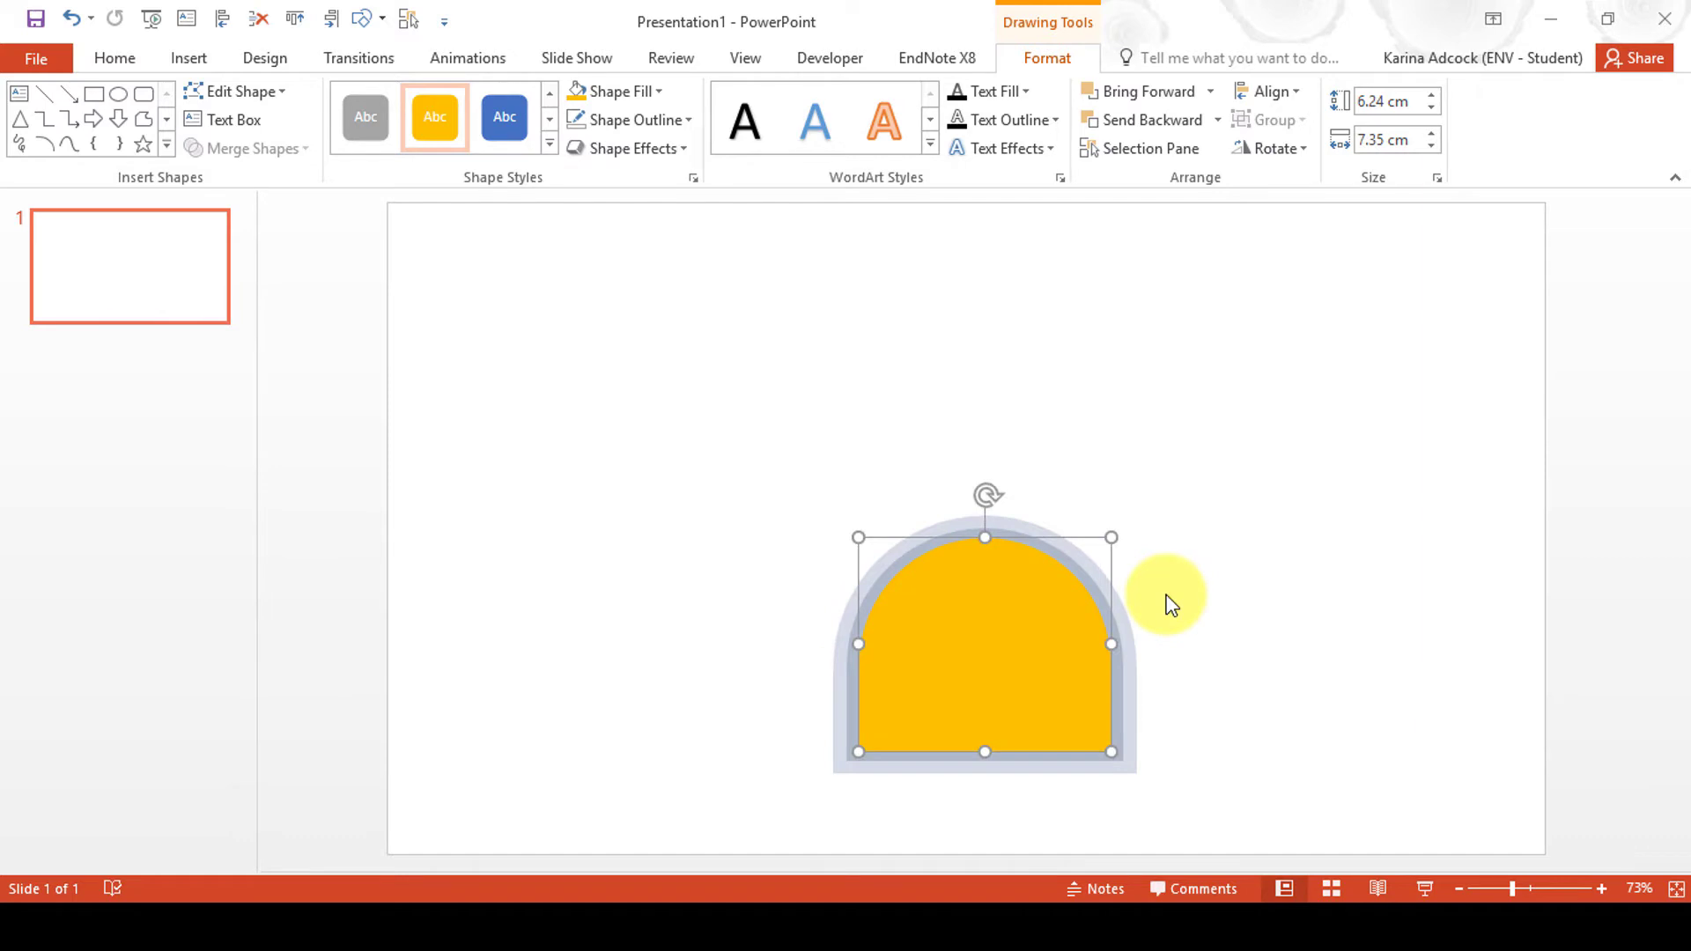
click(1219, 664)
drag(1217, 797, 707, 490)
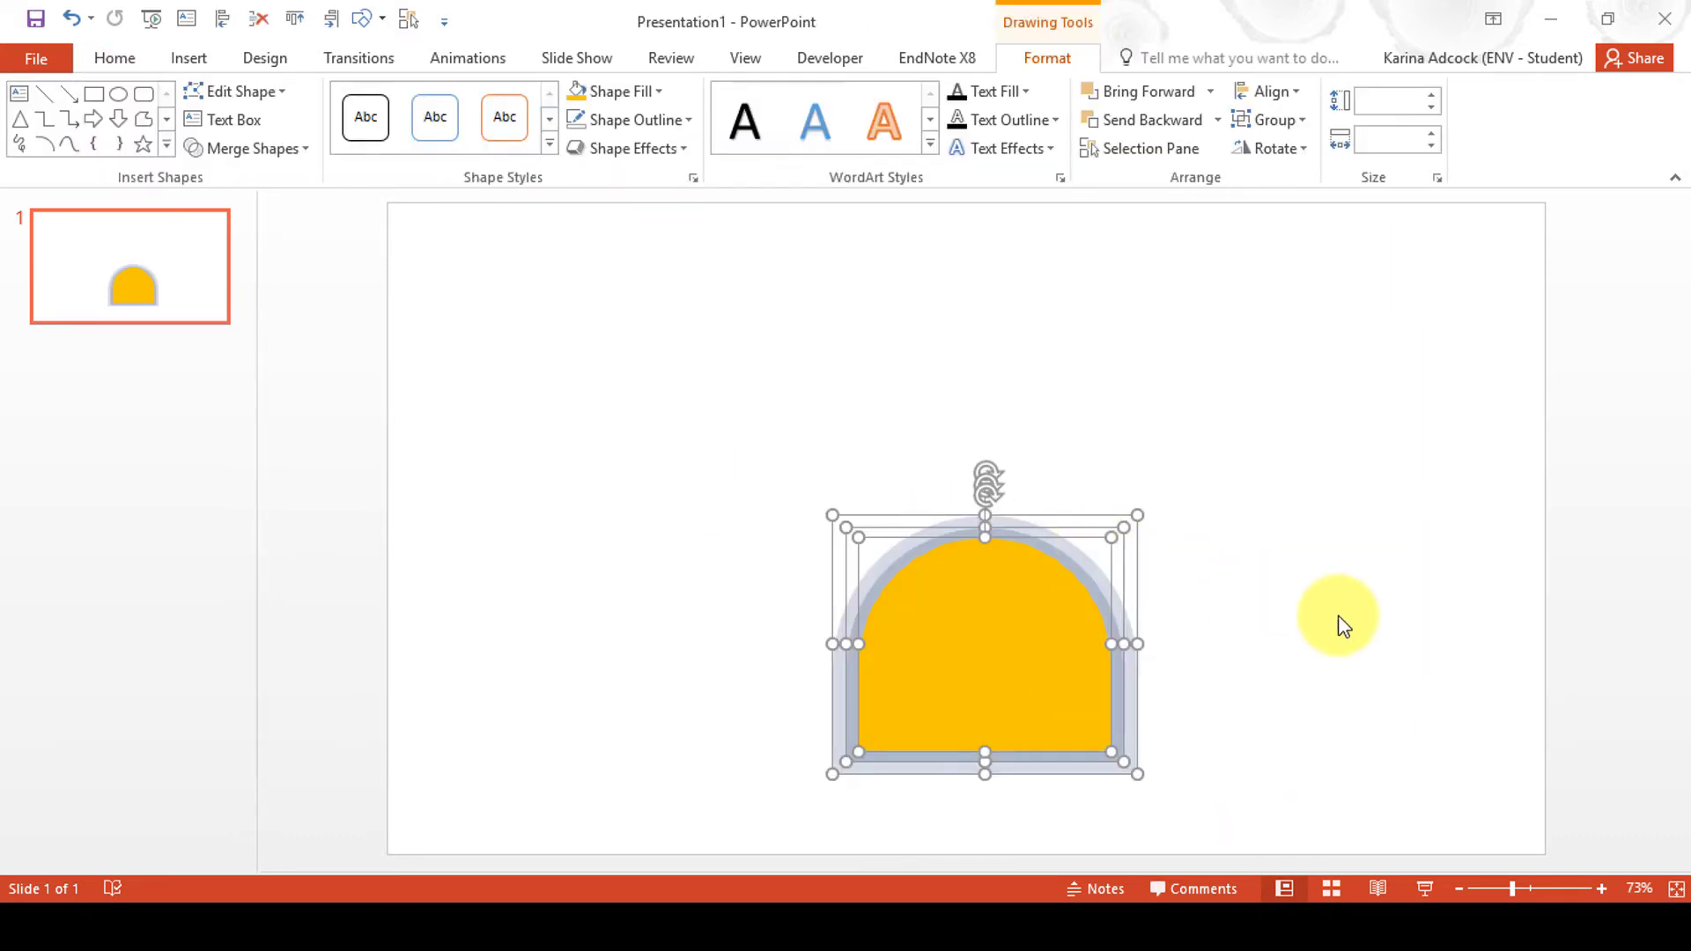
Step: Duplicate the three arches, flip the copy vertically and move it above the original as the top bulb
key(ctrl+z)
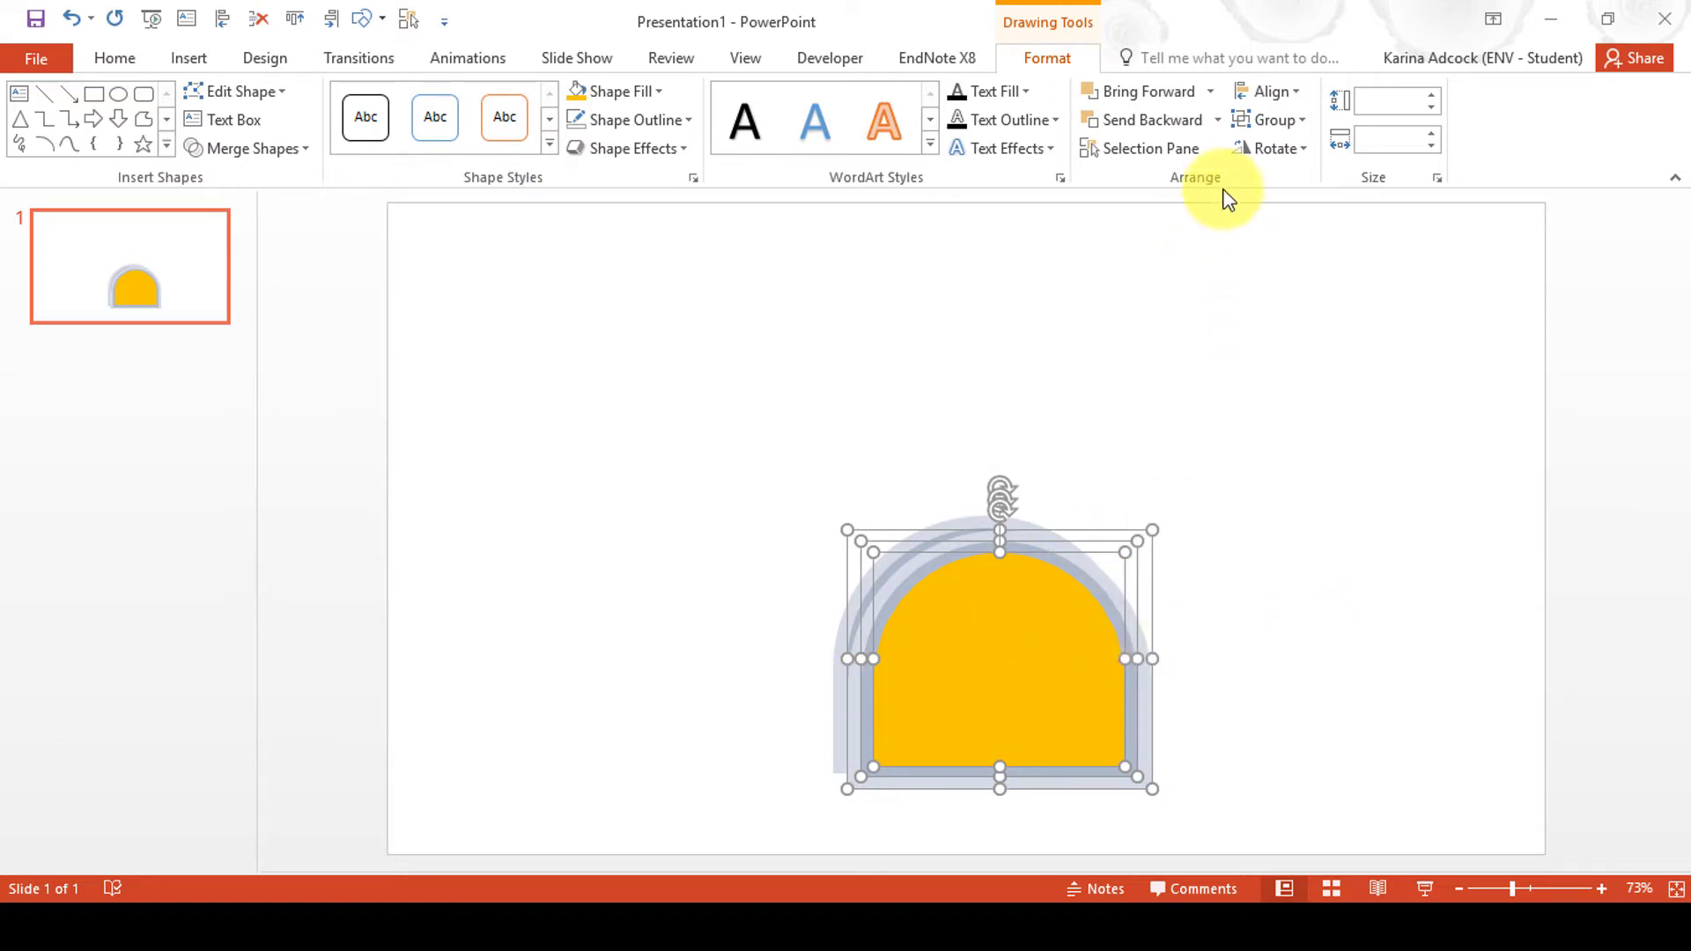
click(1304, 146)
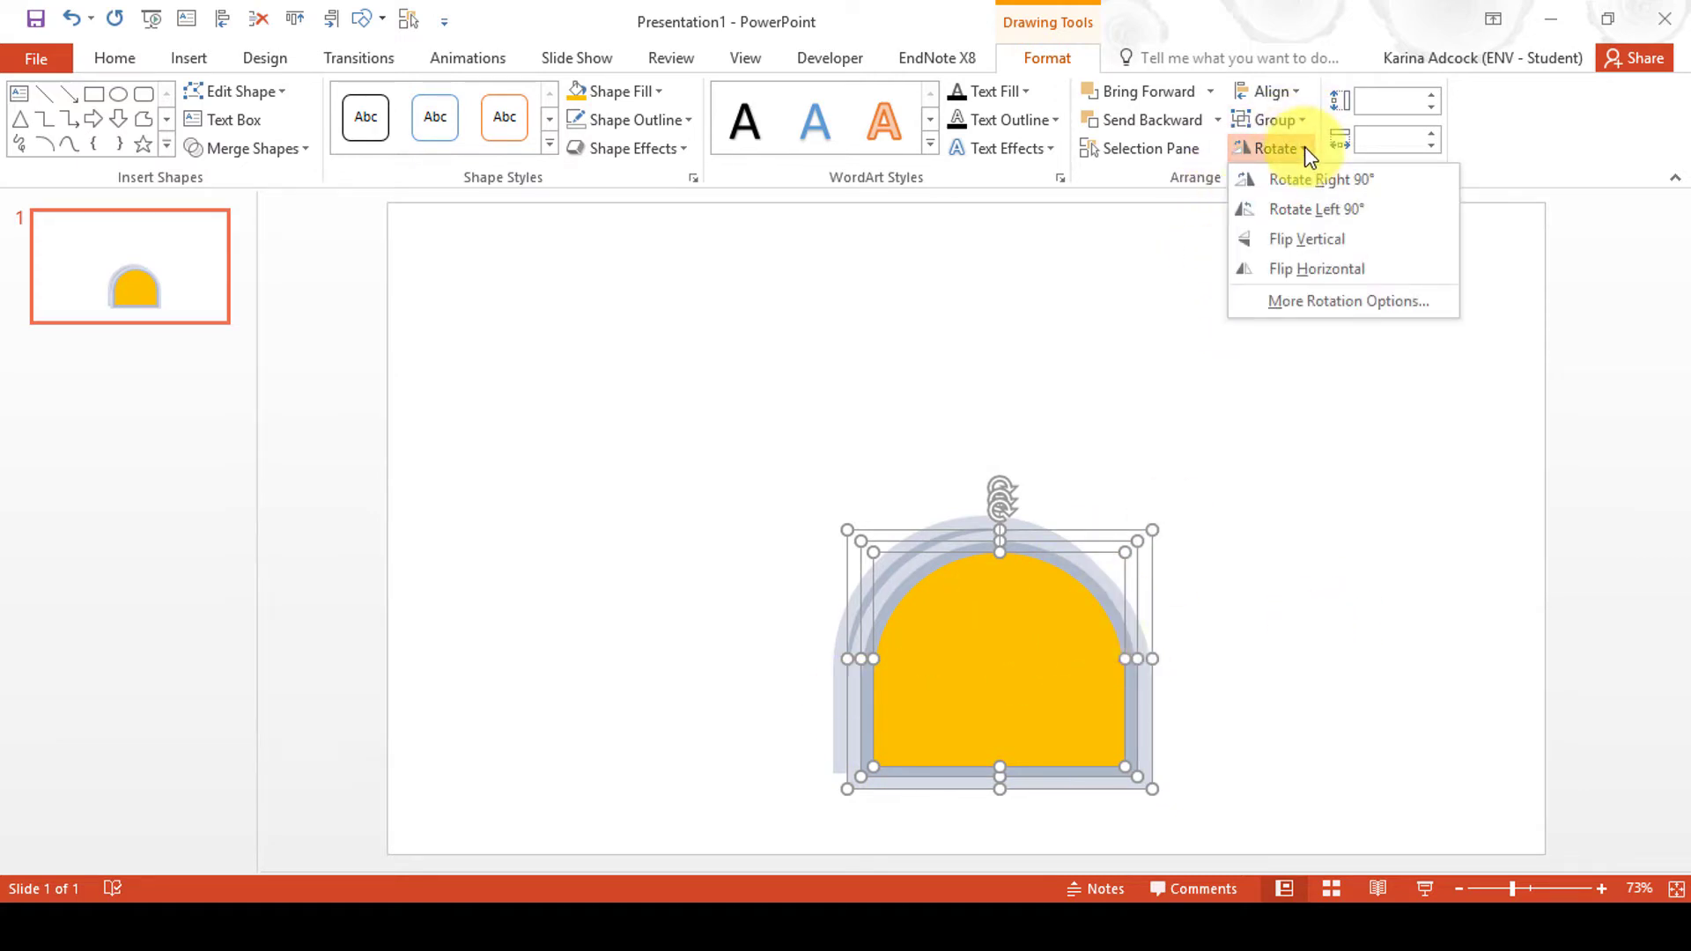
click(1334, 239)
drag(1012, 672, 1001, 404)
click(1245, 466)
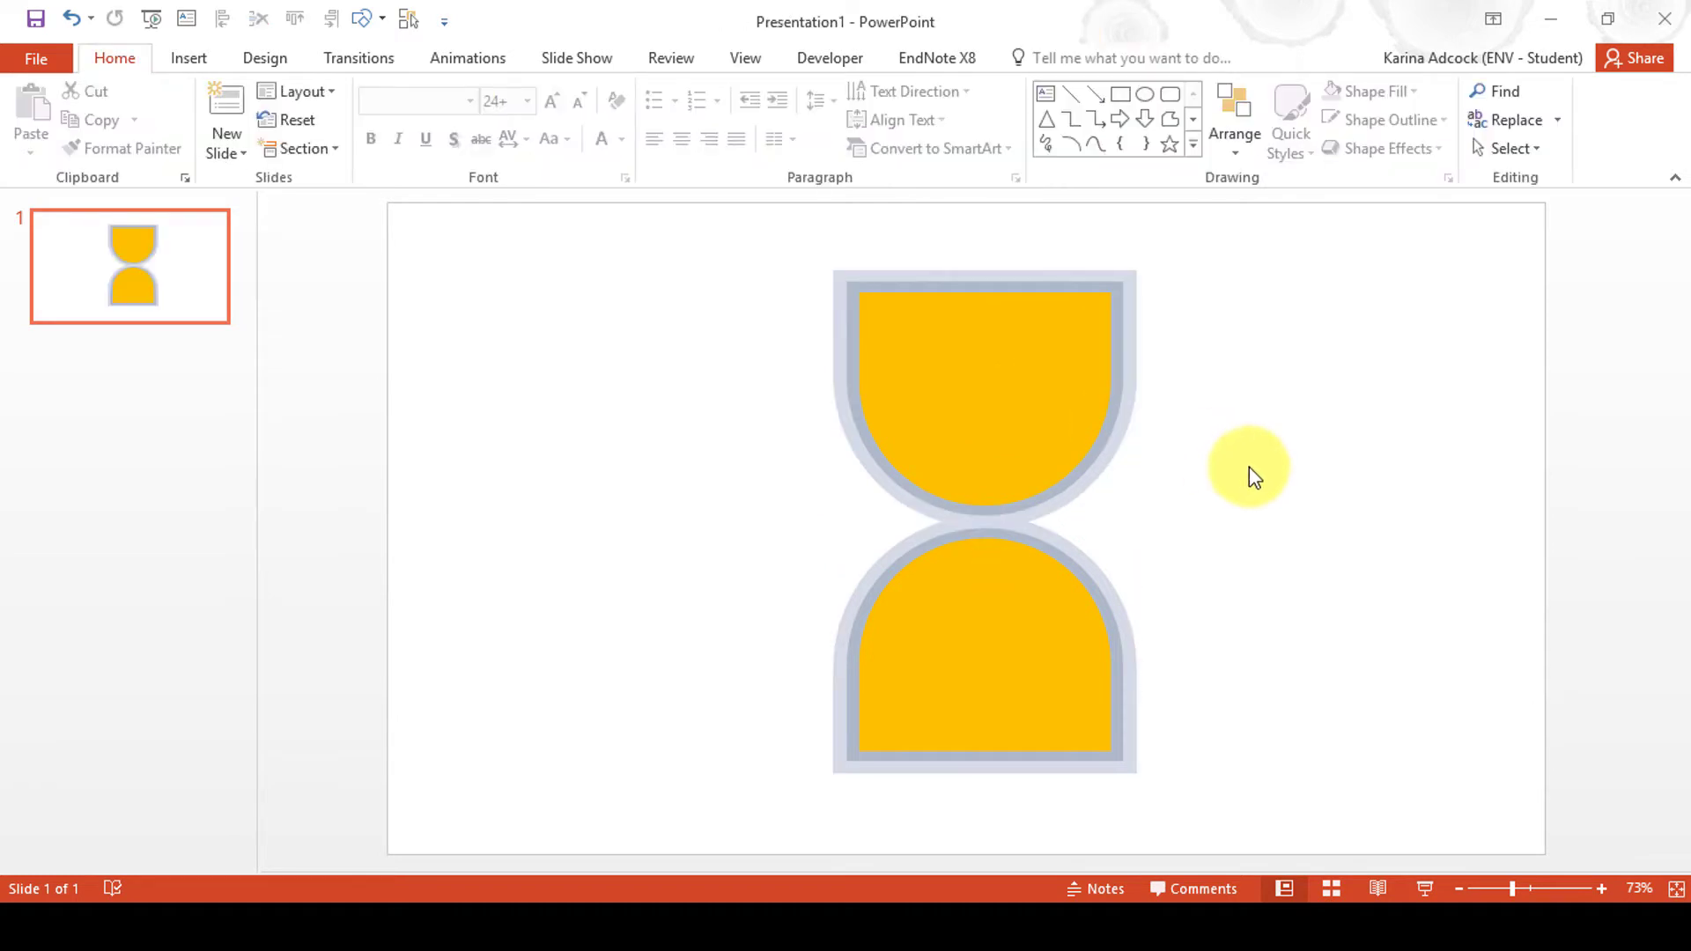
Step: Draw a thin 0.3 × 10.85 cm rounded bar across the top of the hourglass
click(188, 60)
click(422, 141)
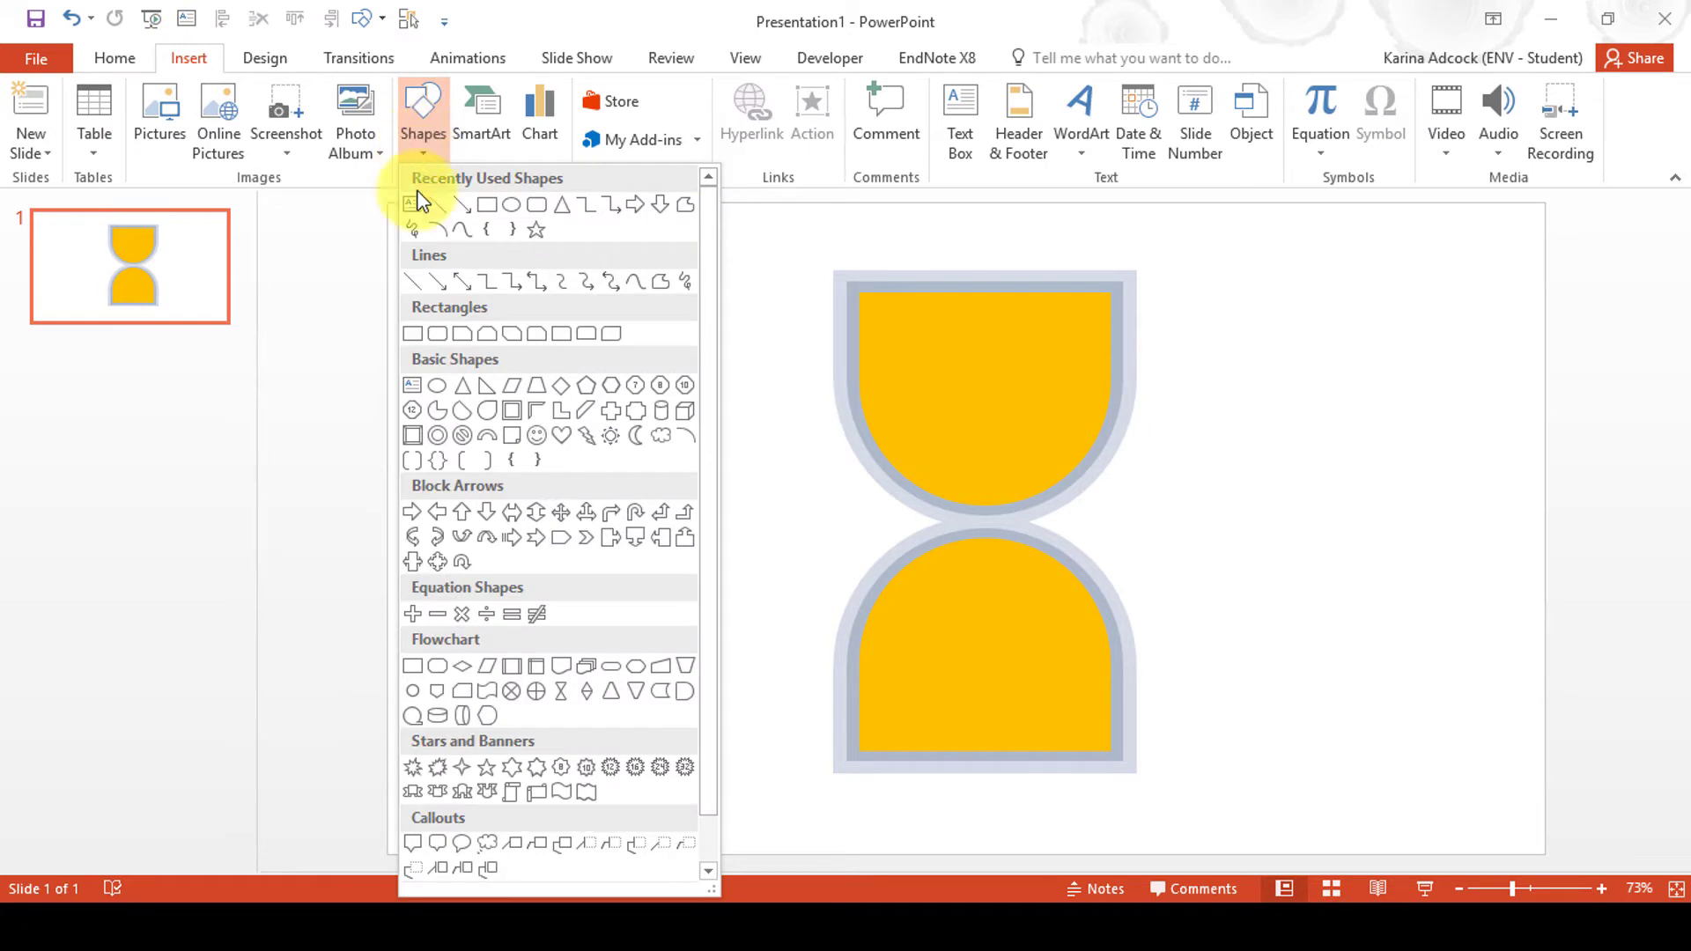
click(435, 333)
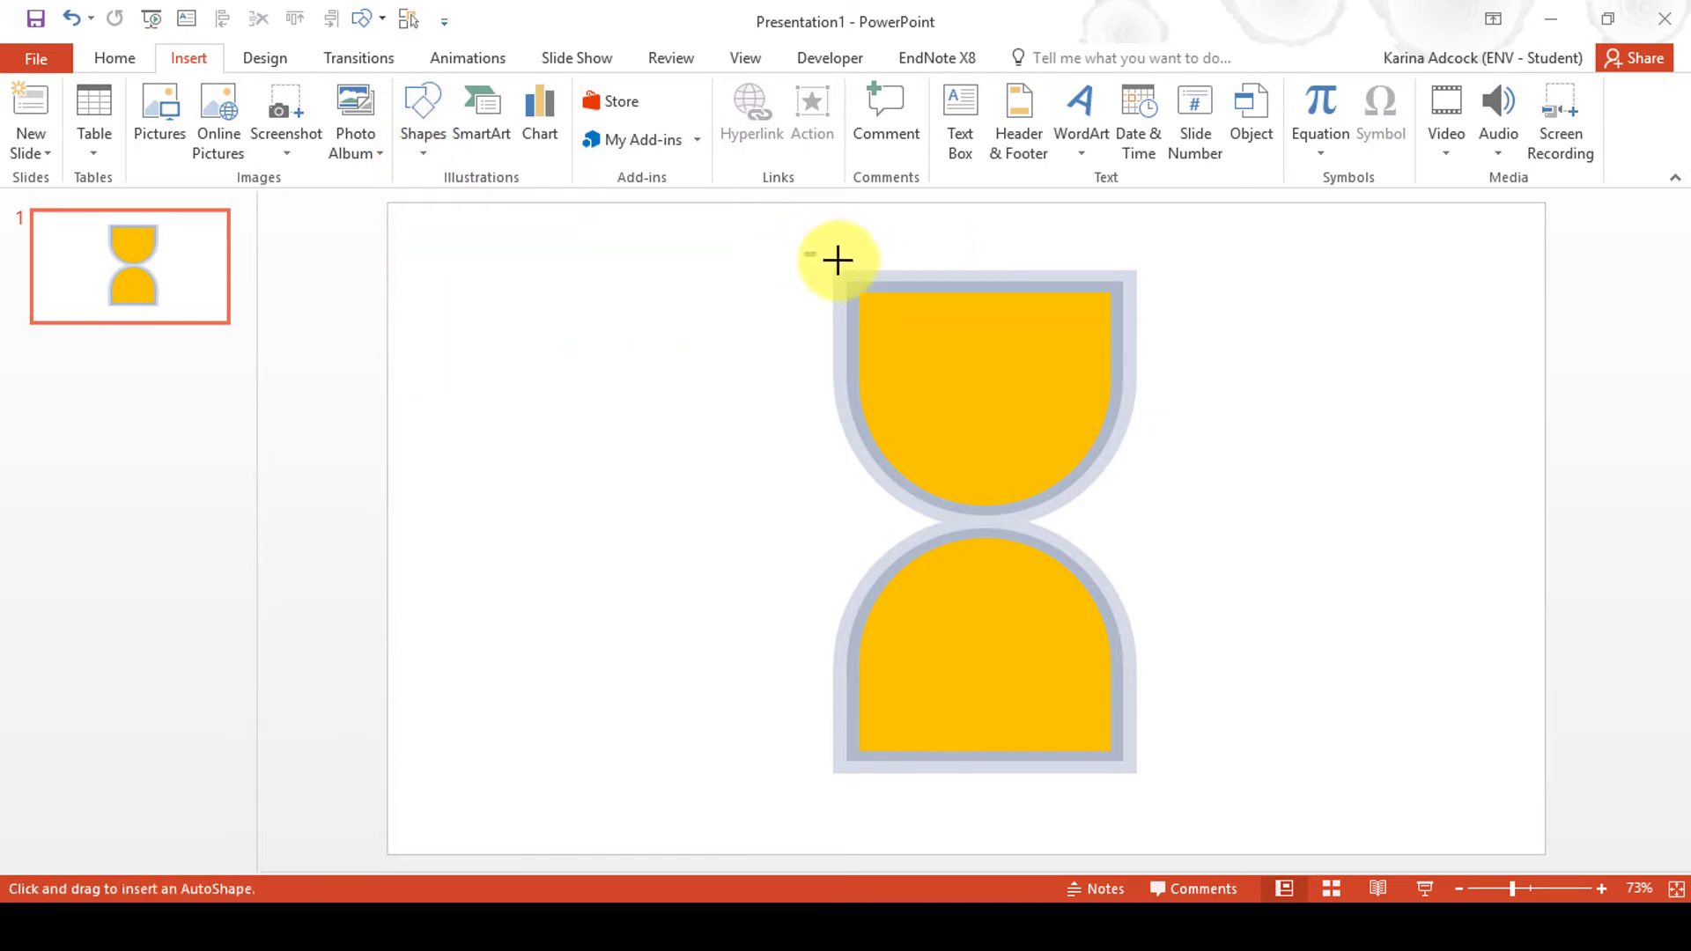
drag(805, 253, 1176, 264)
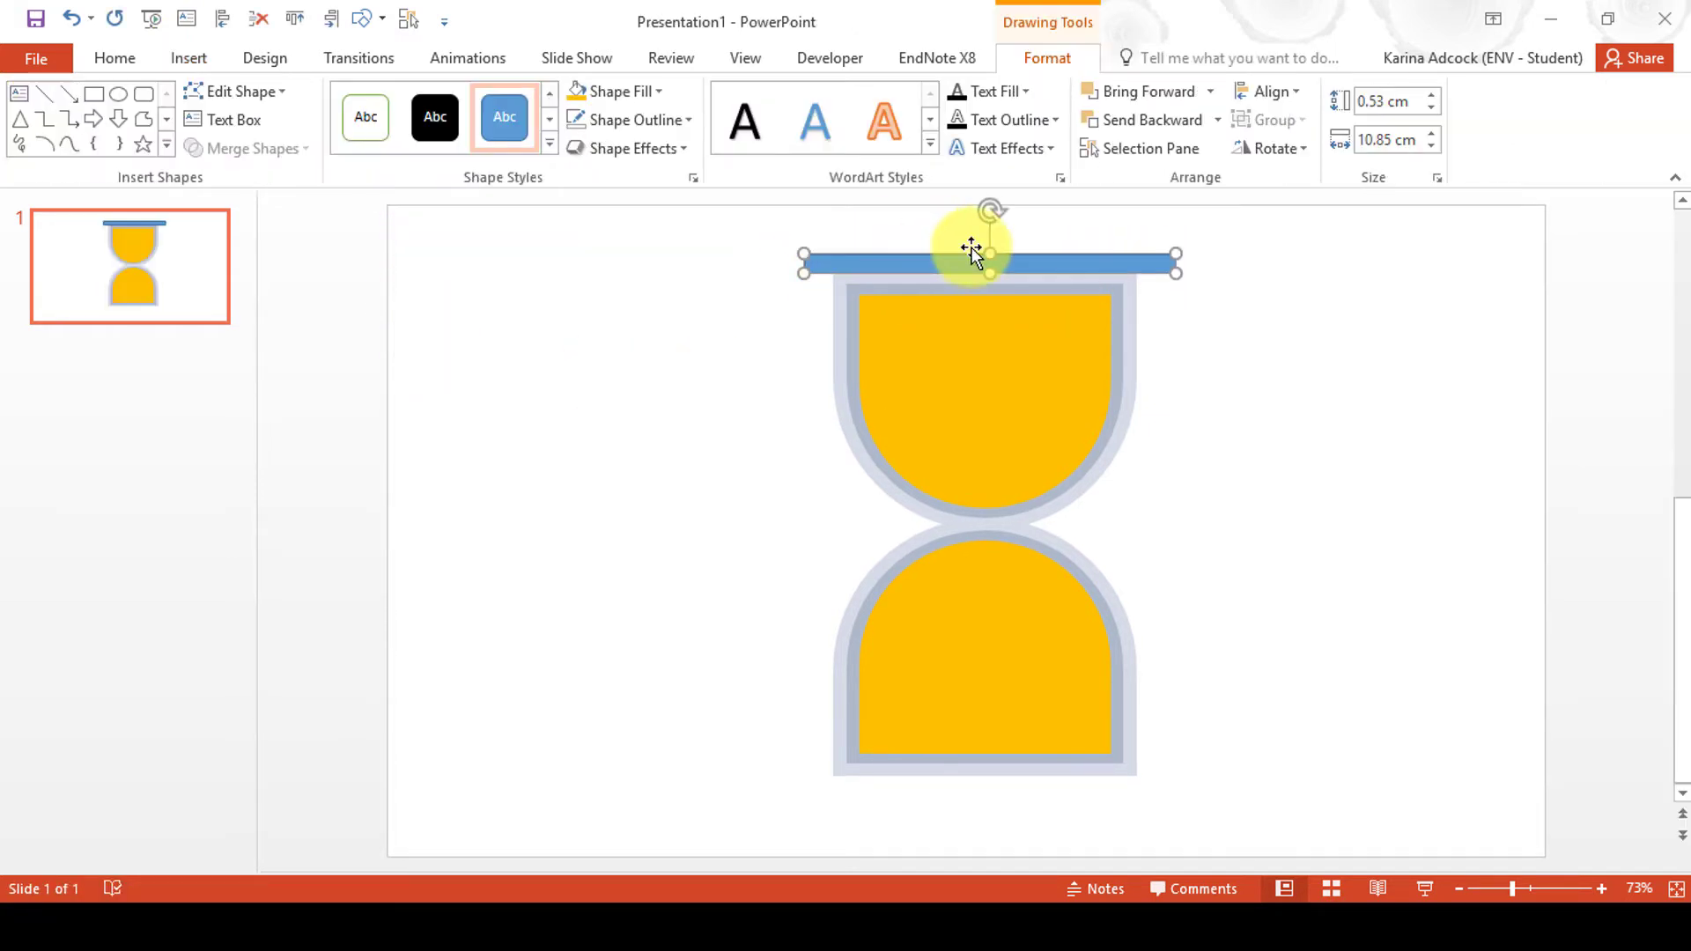
drag(987, 257, 989, 233)
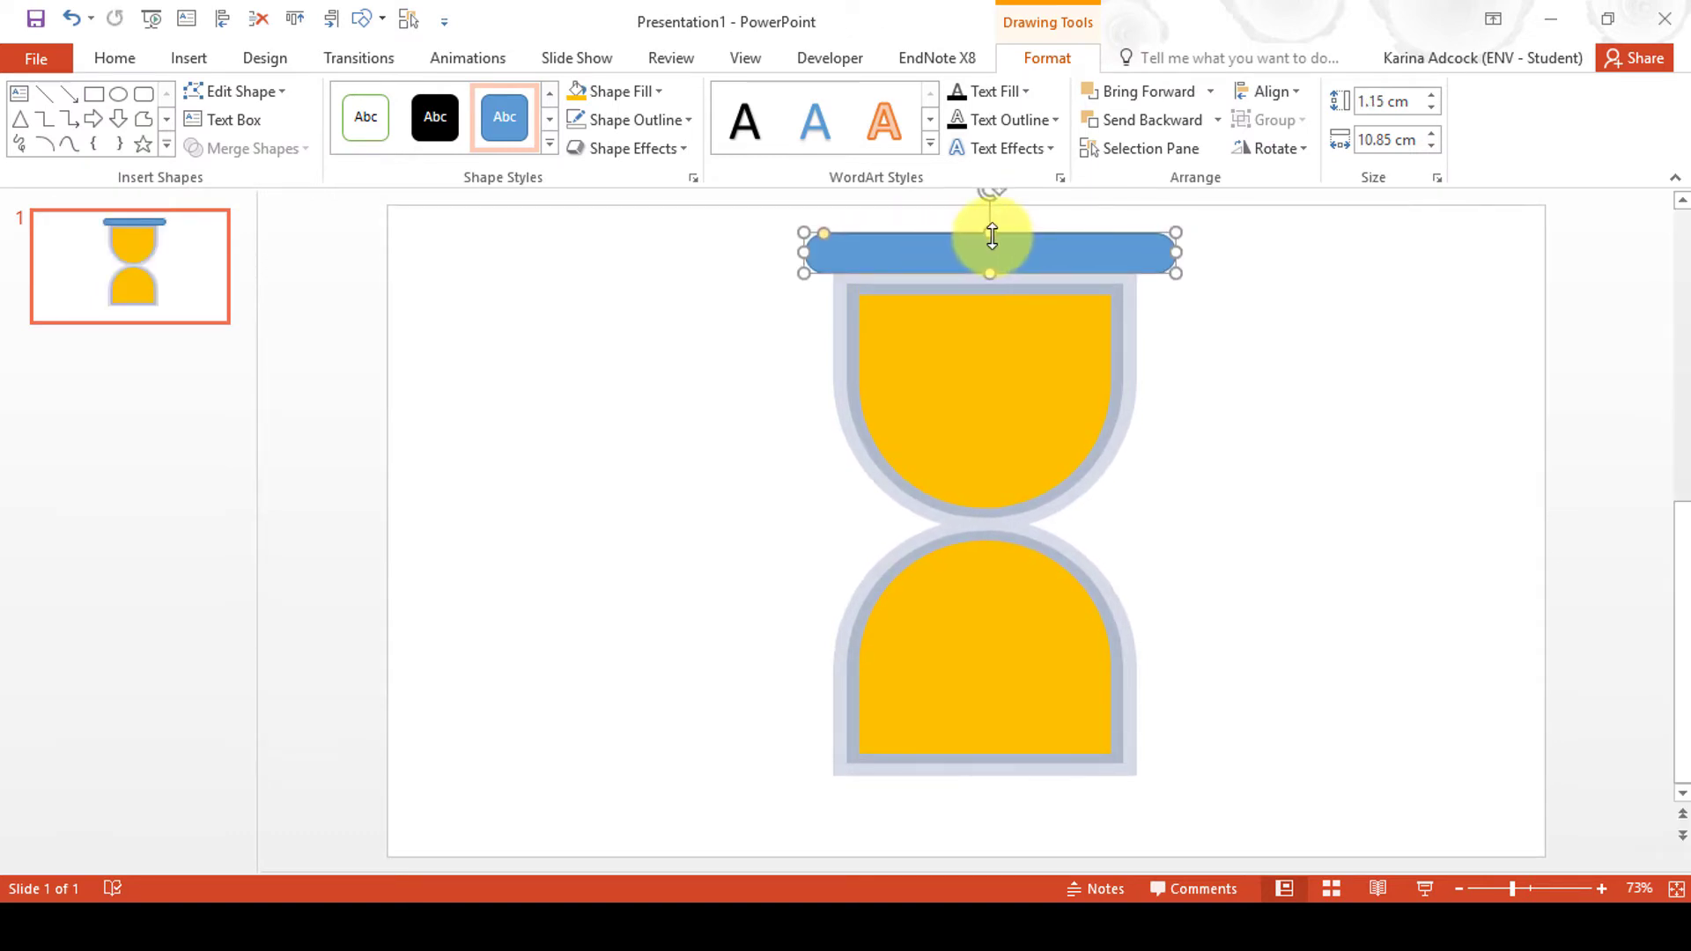
drag(989, 233, 986, 263)
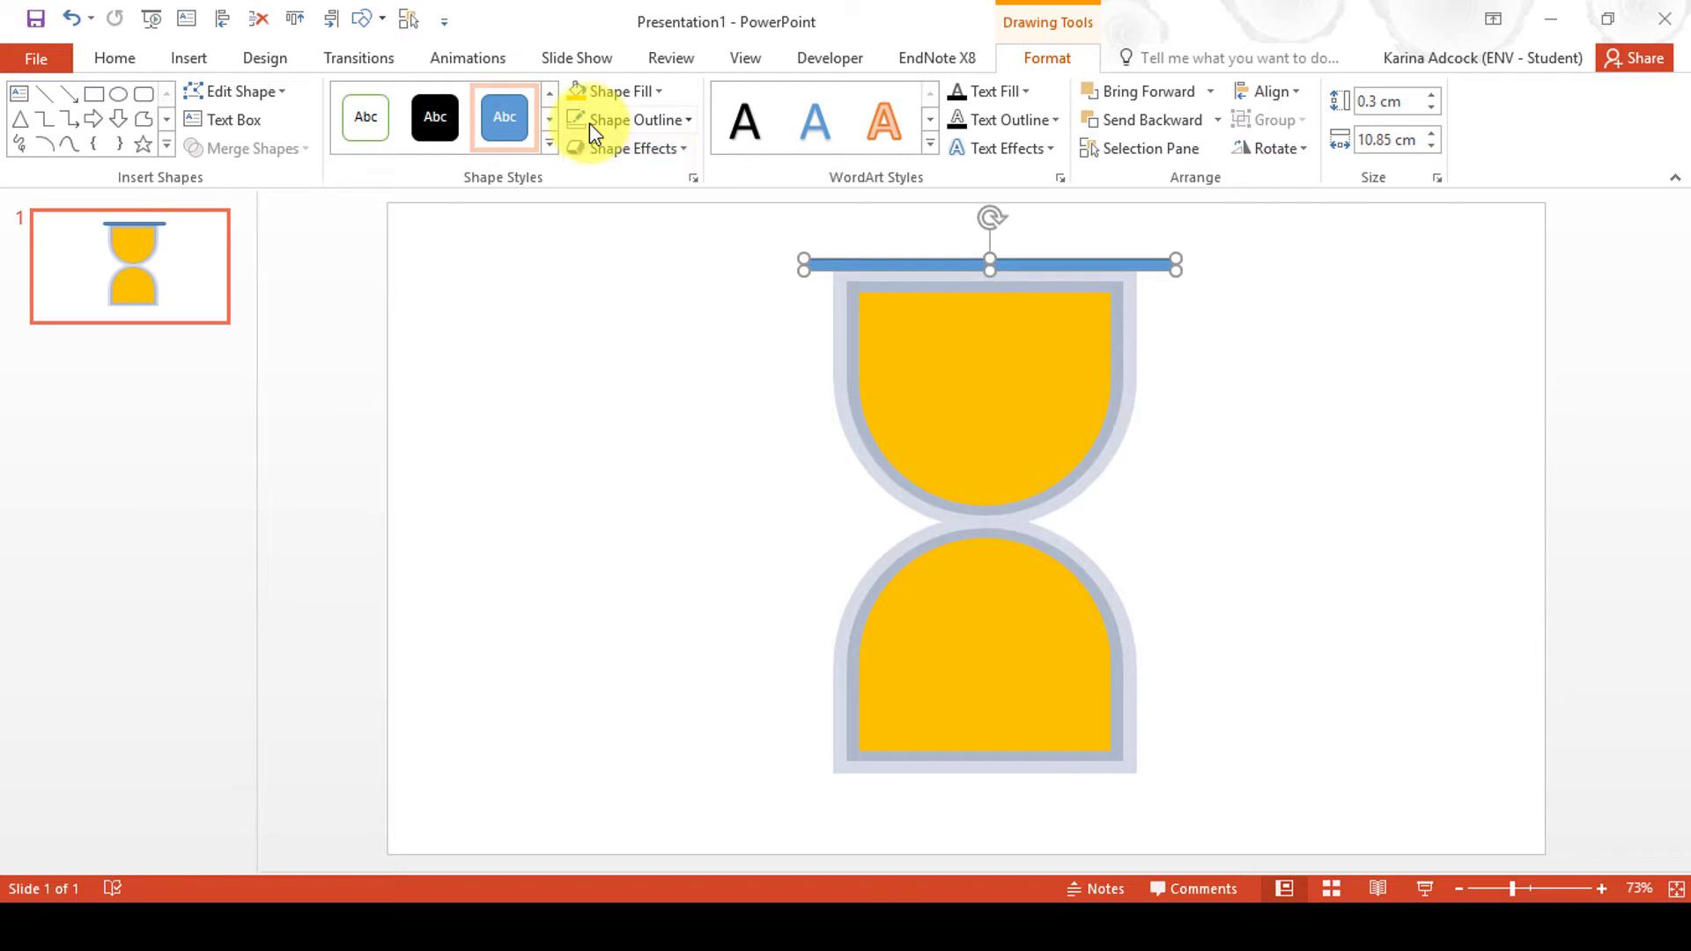
Step: Colour the top bar grey and place a copy along the hourglass base
click(620, 91)
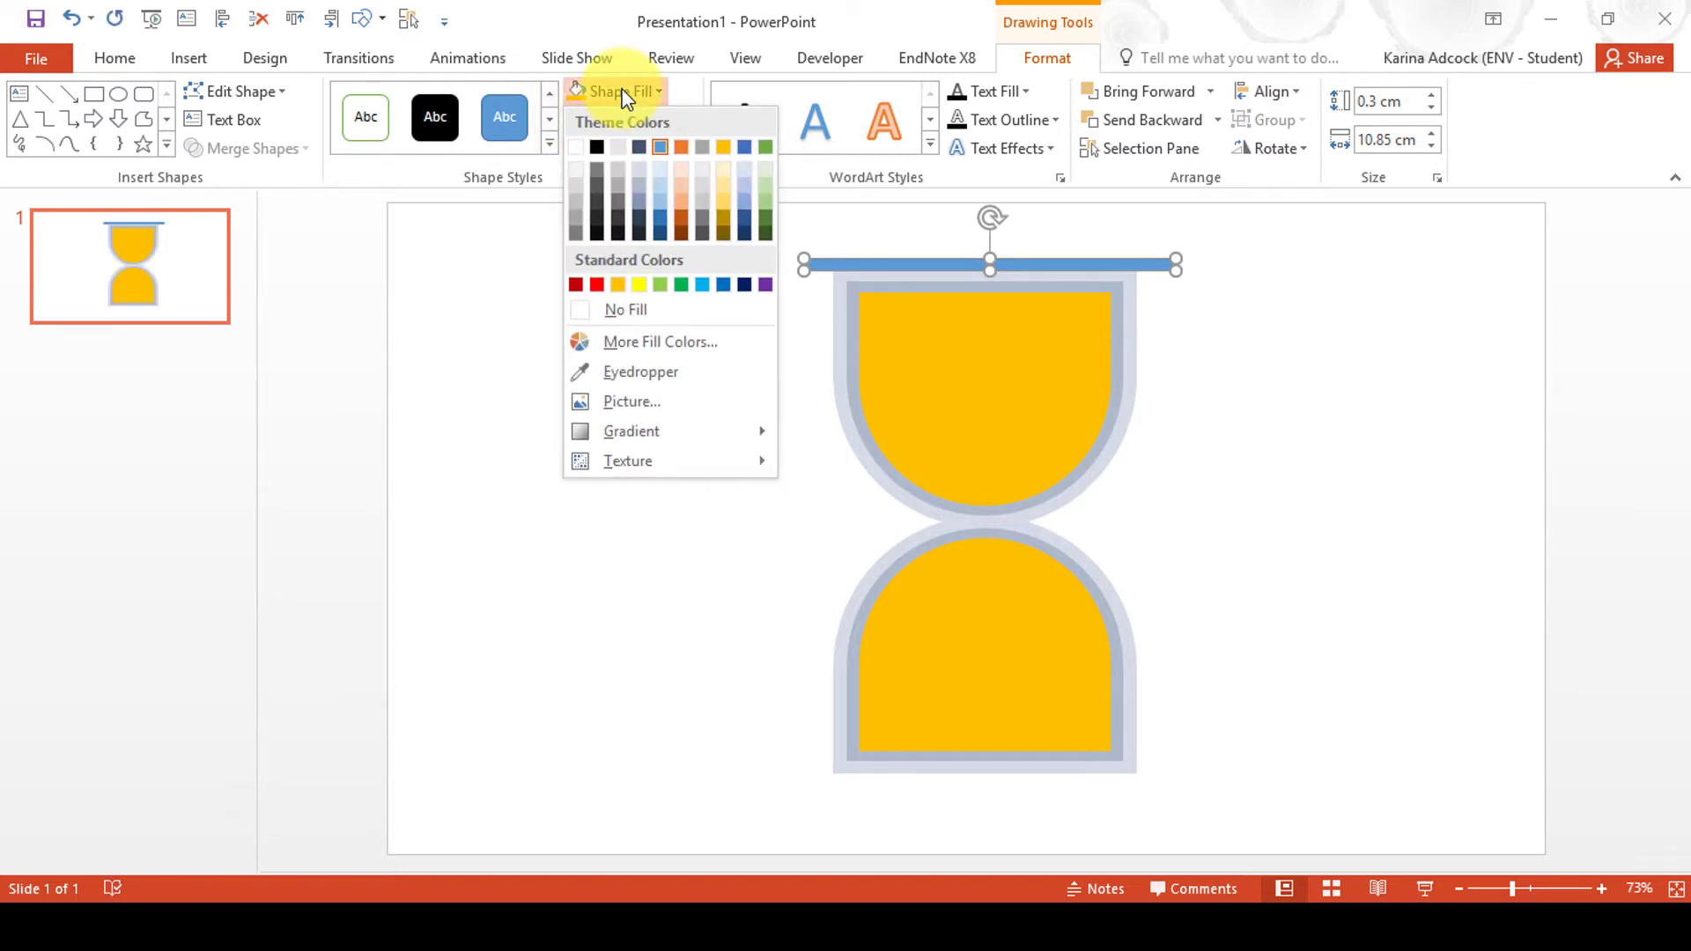
click(702, 146)
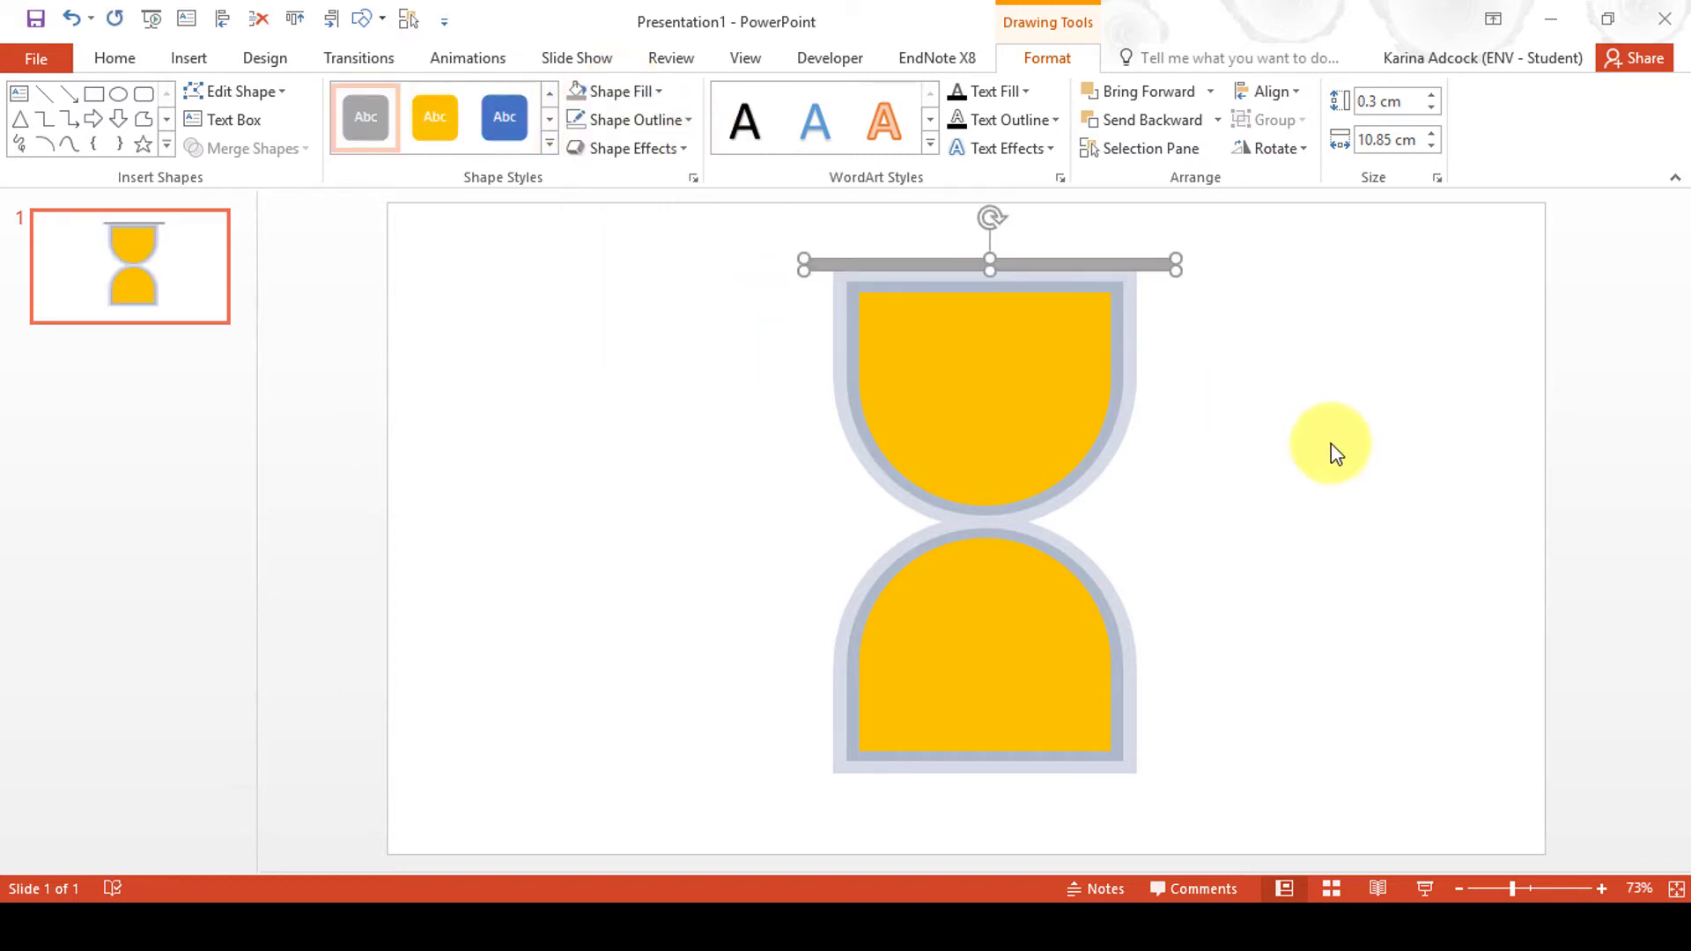
drag(1070, 265, 1055, 780)
click(1209, 523)
click(184, 58)
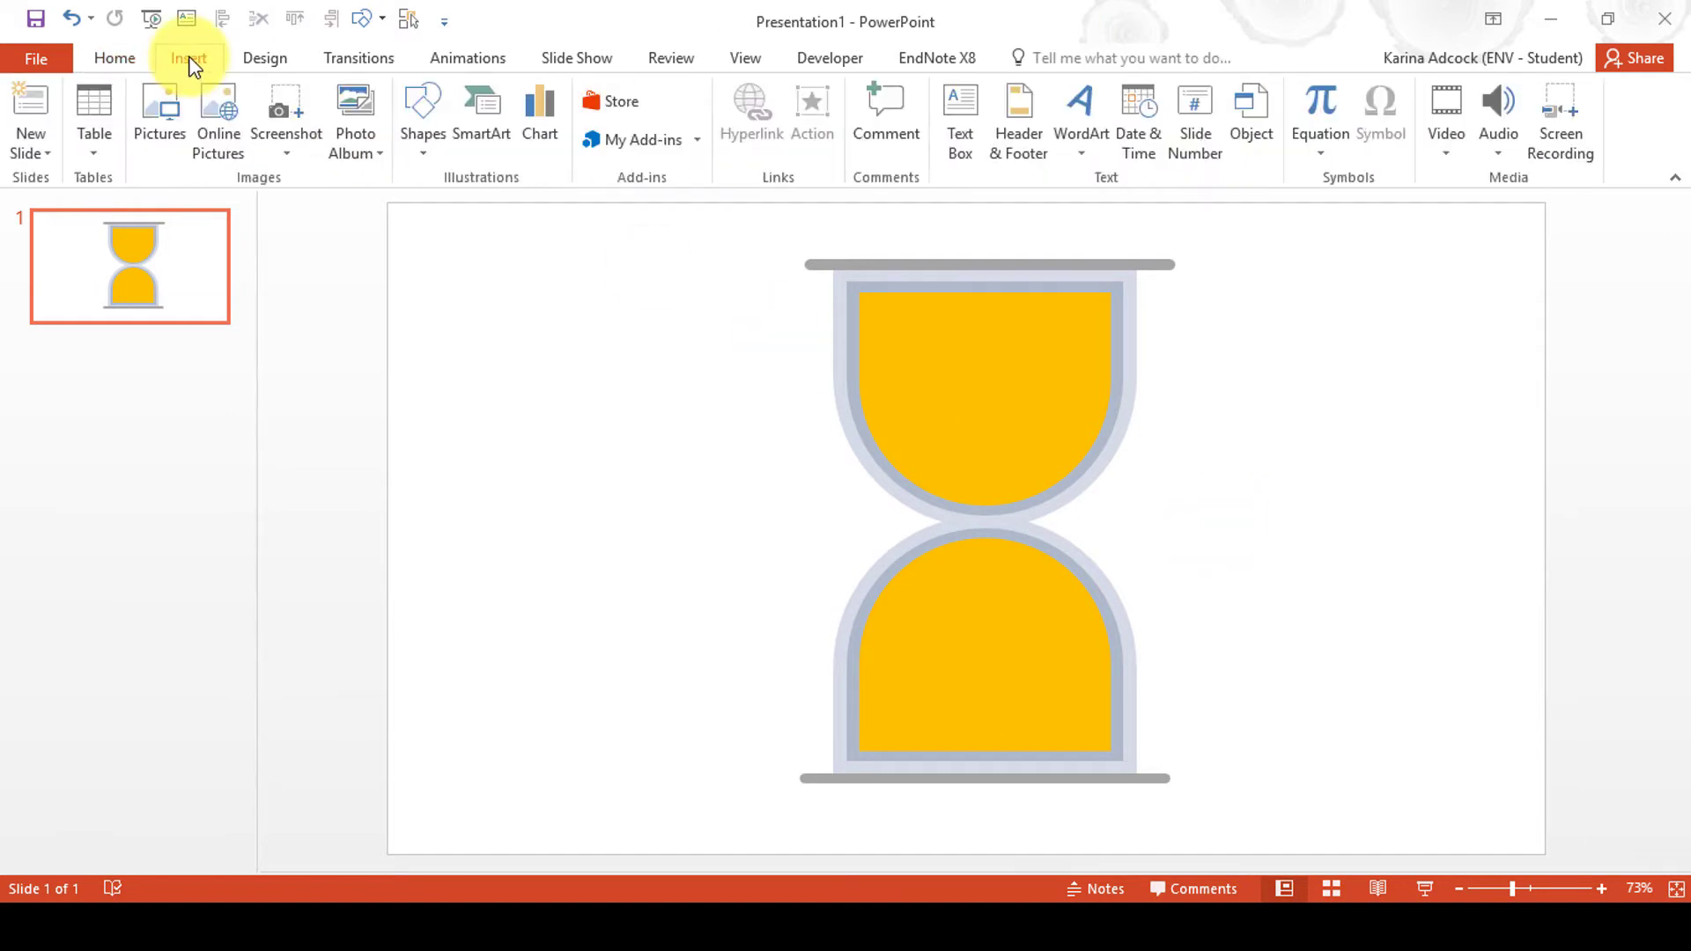
Step: Draw a 7.4 × 1.16 cm bar through the hourglass neck and fully round its ends
click(416, 126)
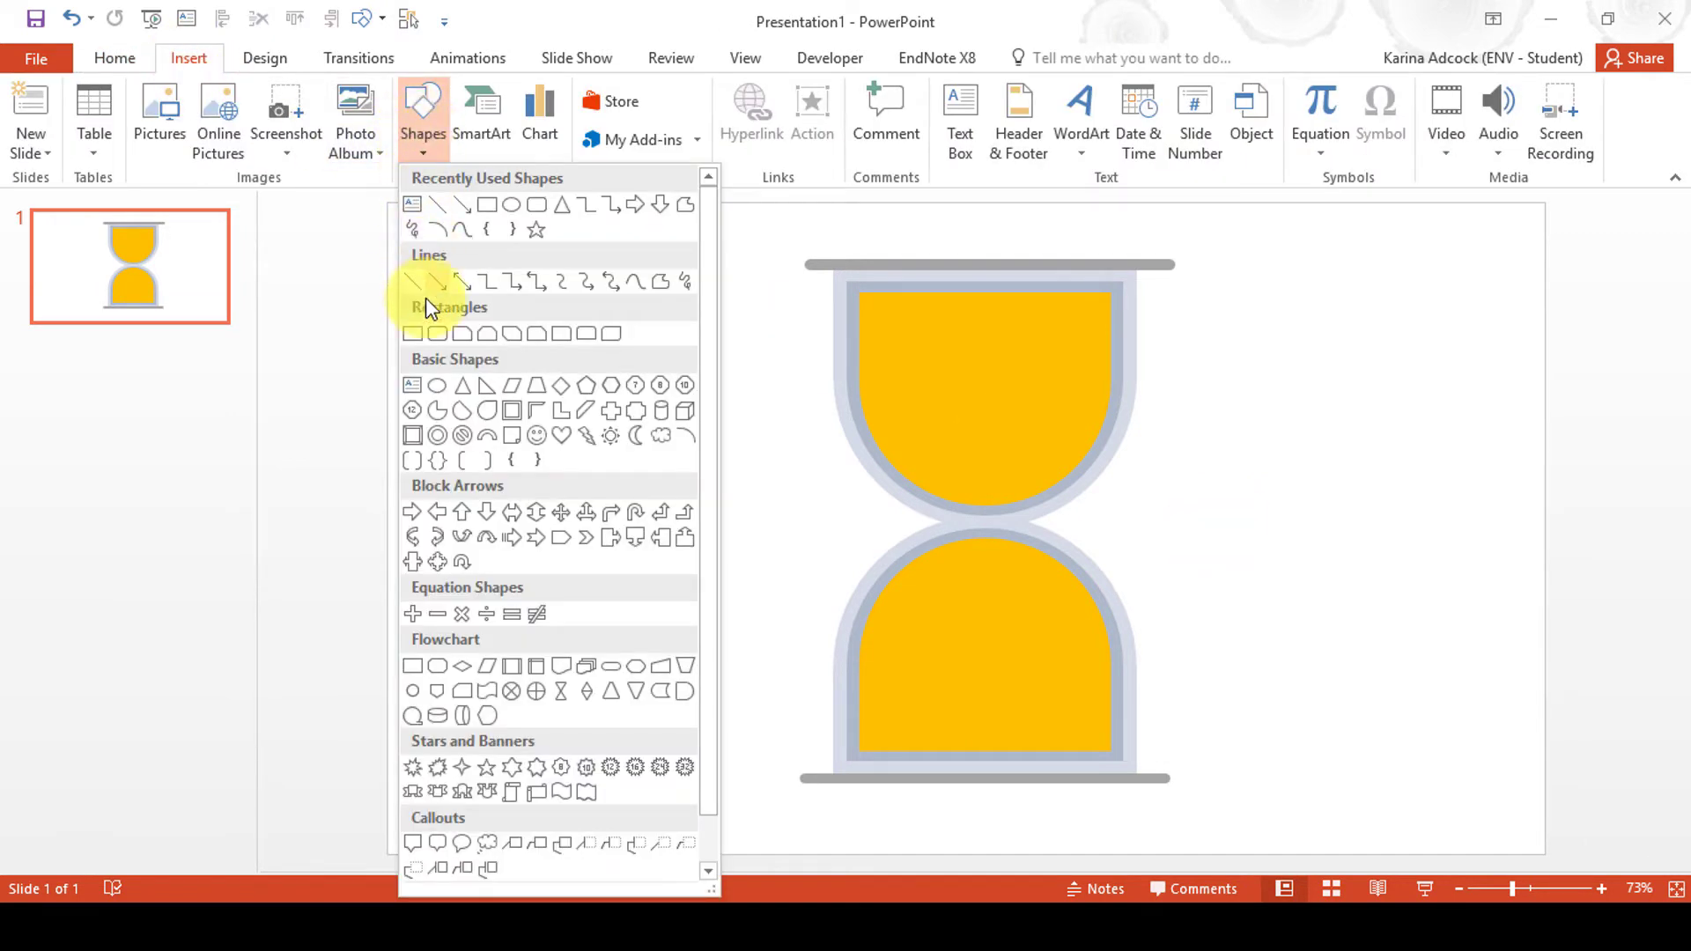
click(436, 335)
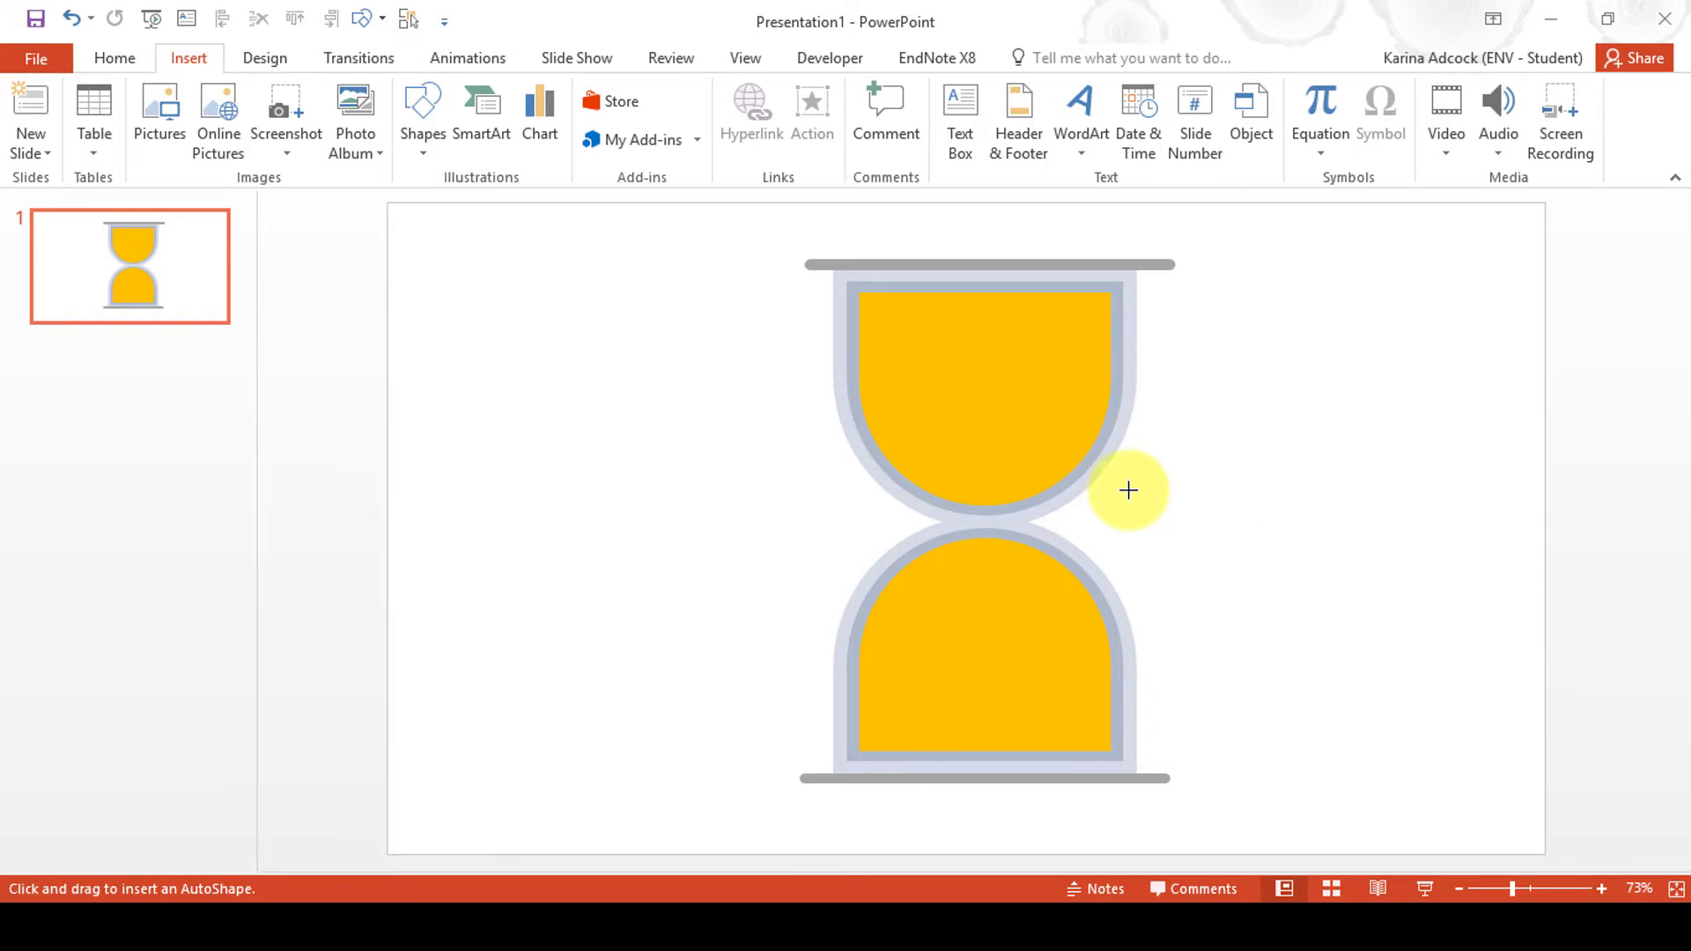
mouse_move(965, 490)
mouse_down()
mouse_move(1010, 566)
mouse_move(1004, 743)
mouse_up()
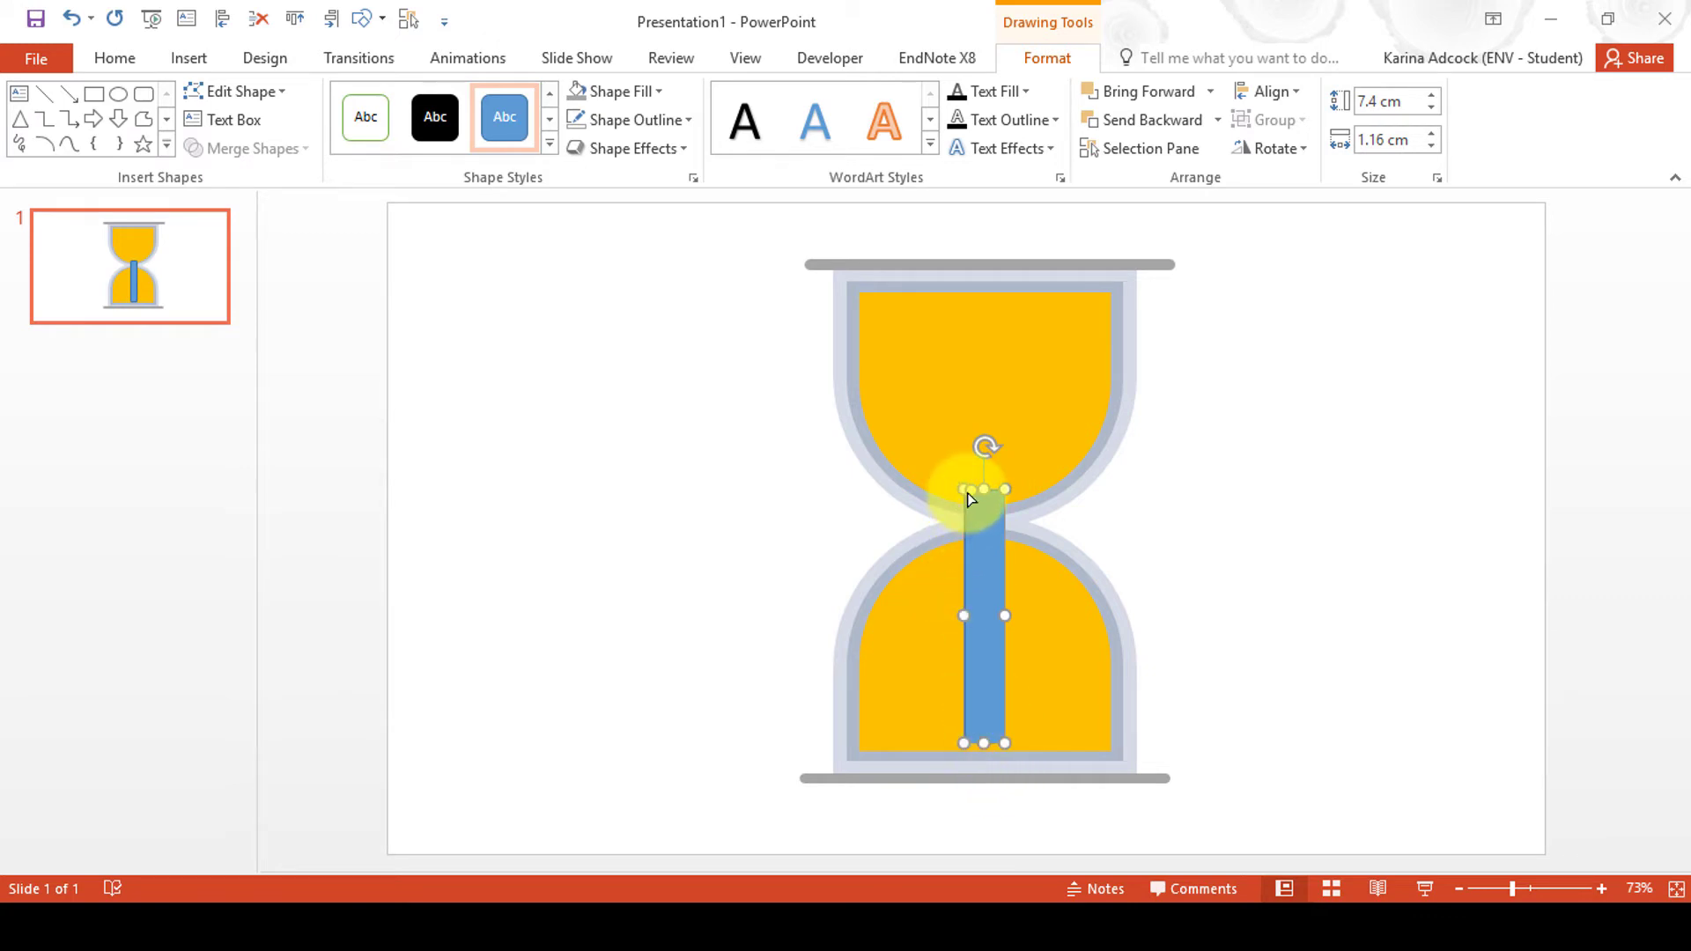
drag(972, 493, 1022, 506)
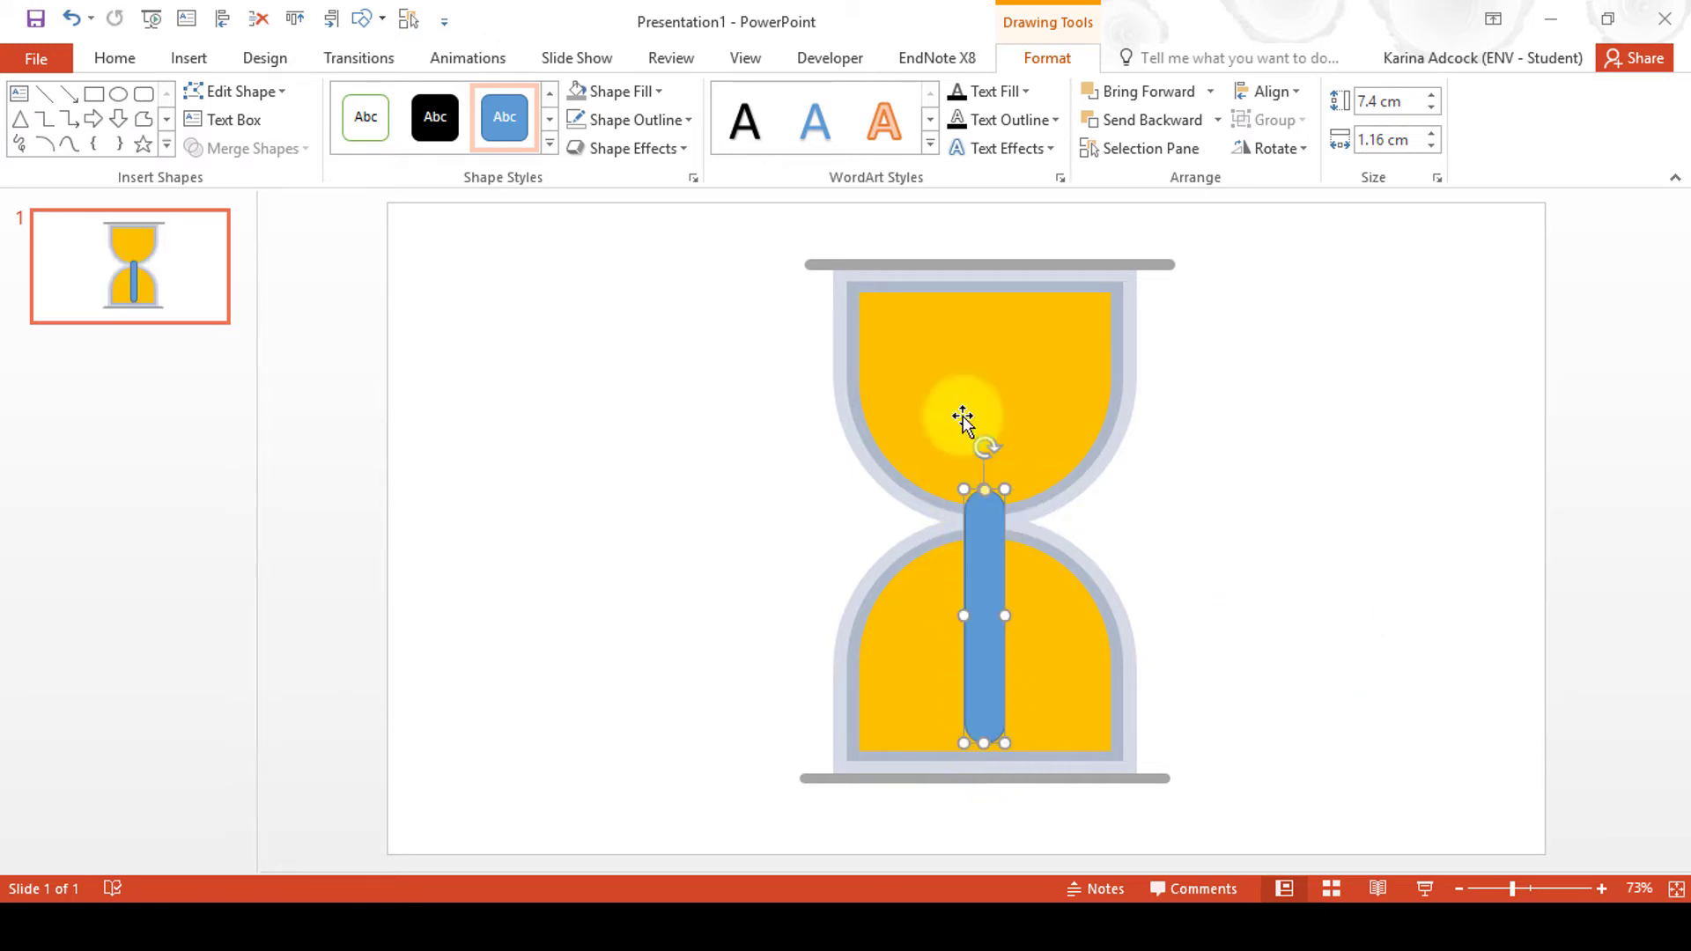
Step: Fill the neck bar gold with 2.5 point soft edges, then select all hourglass parts
click(648, 91)
click(725, 148)
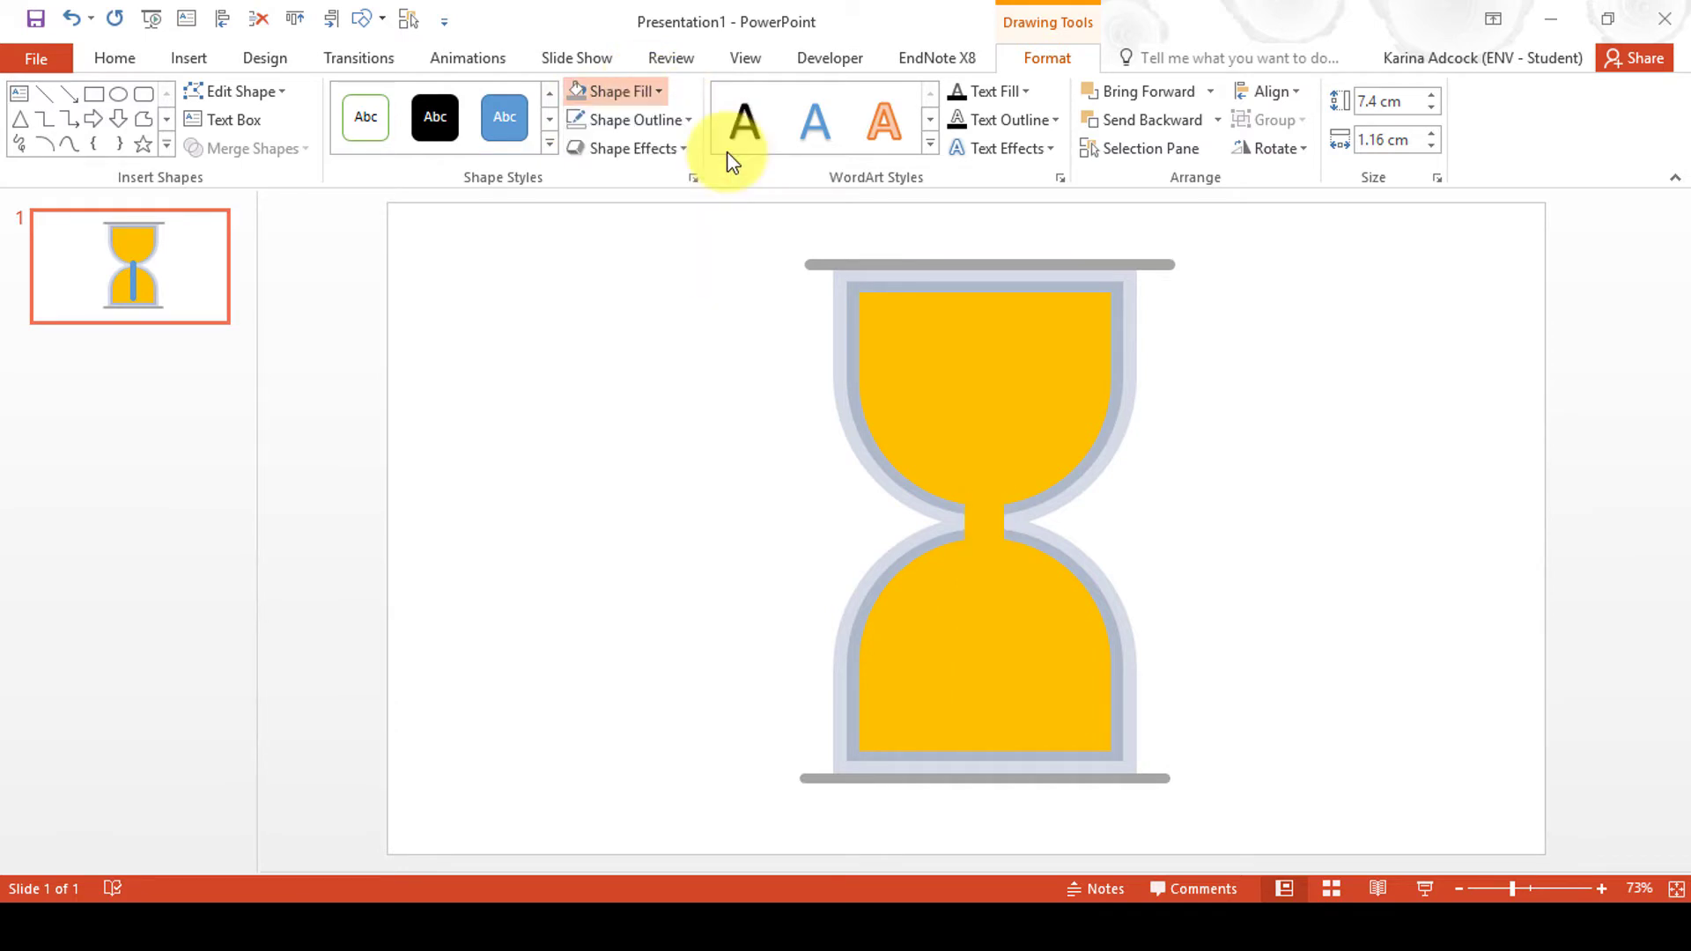
click(685, 149)
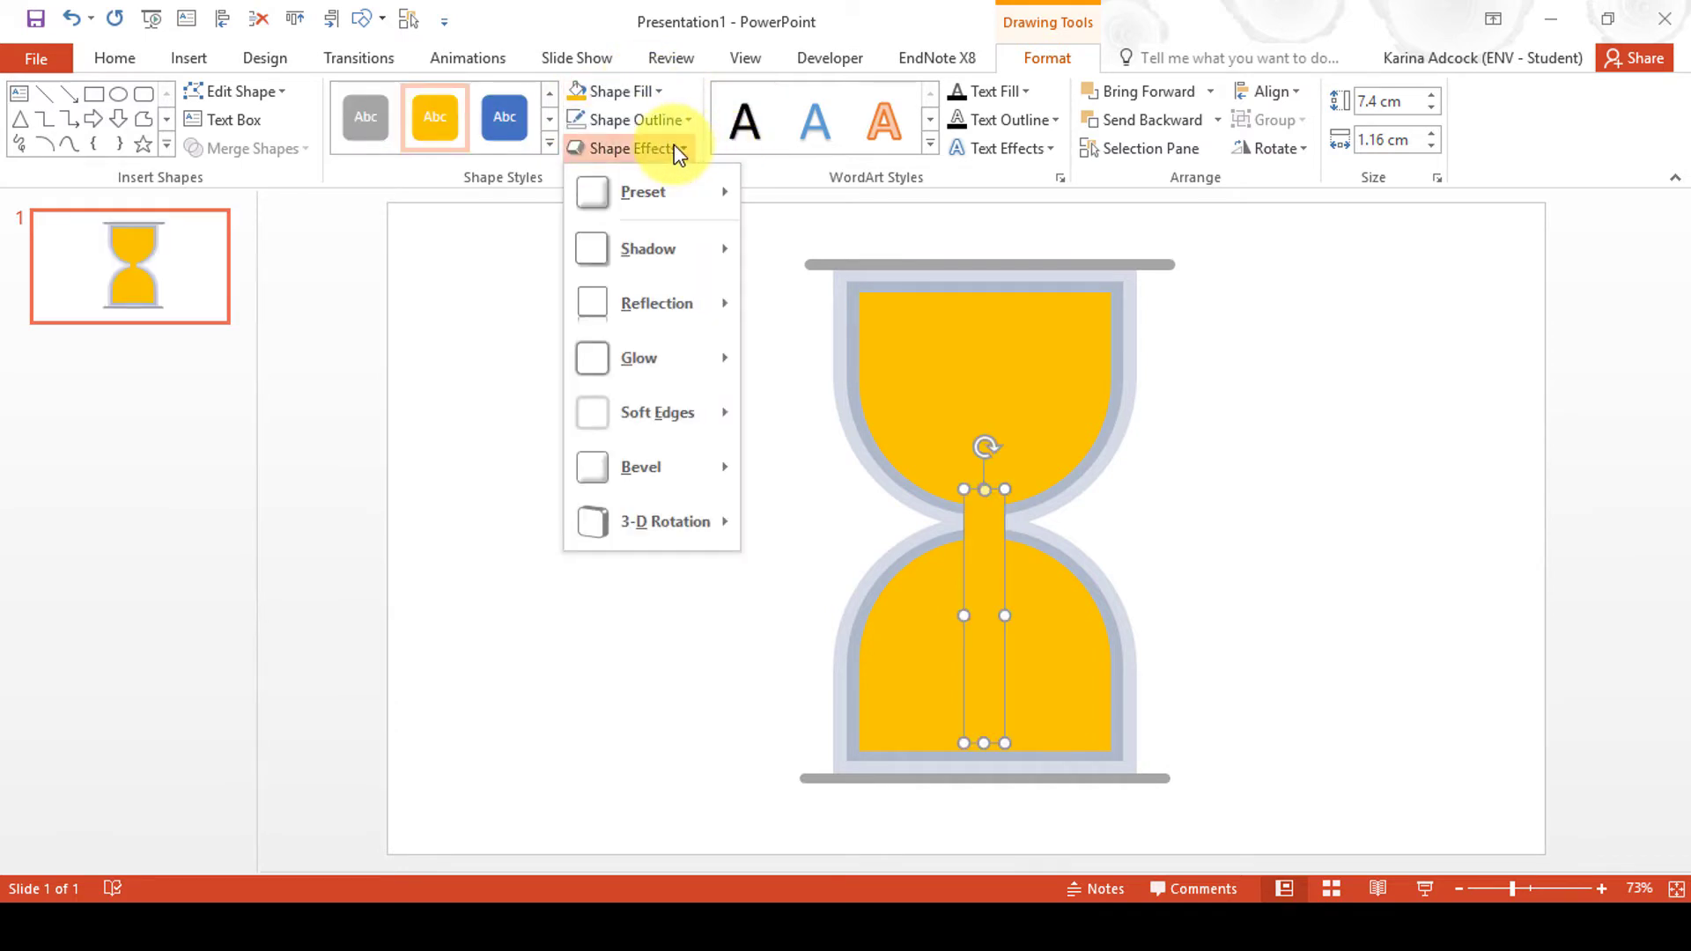
mouse_move(653, 430)
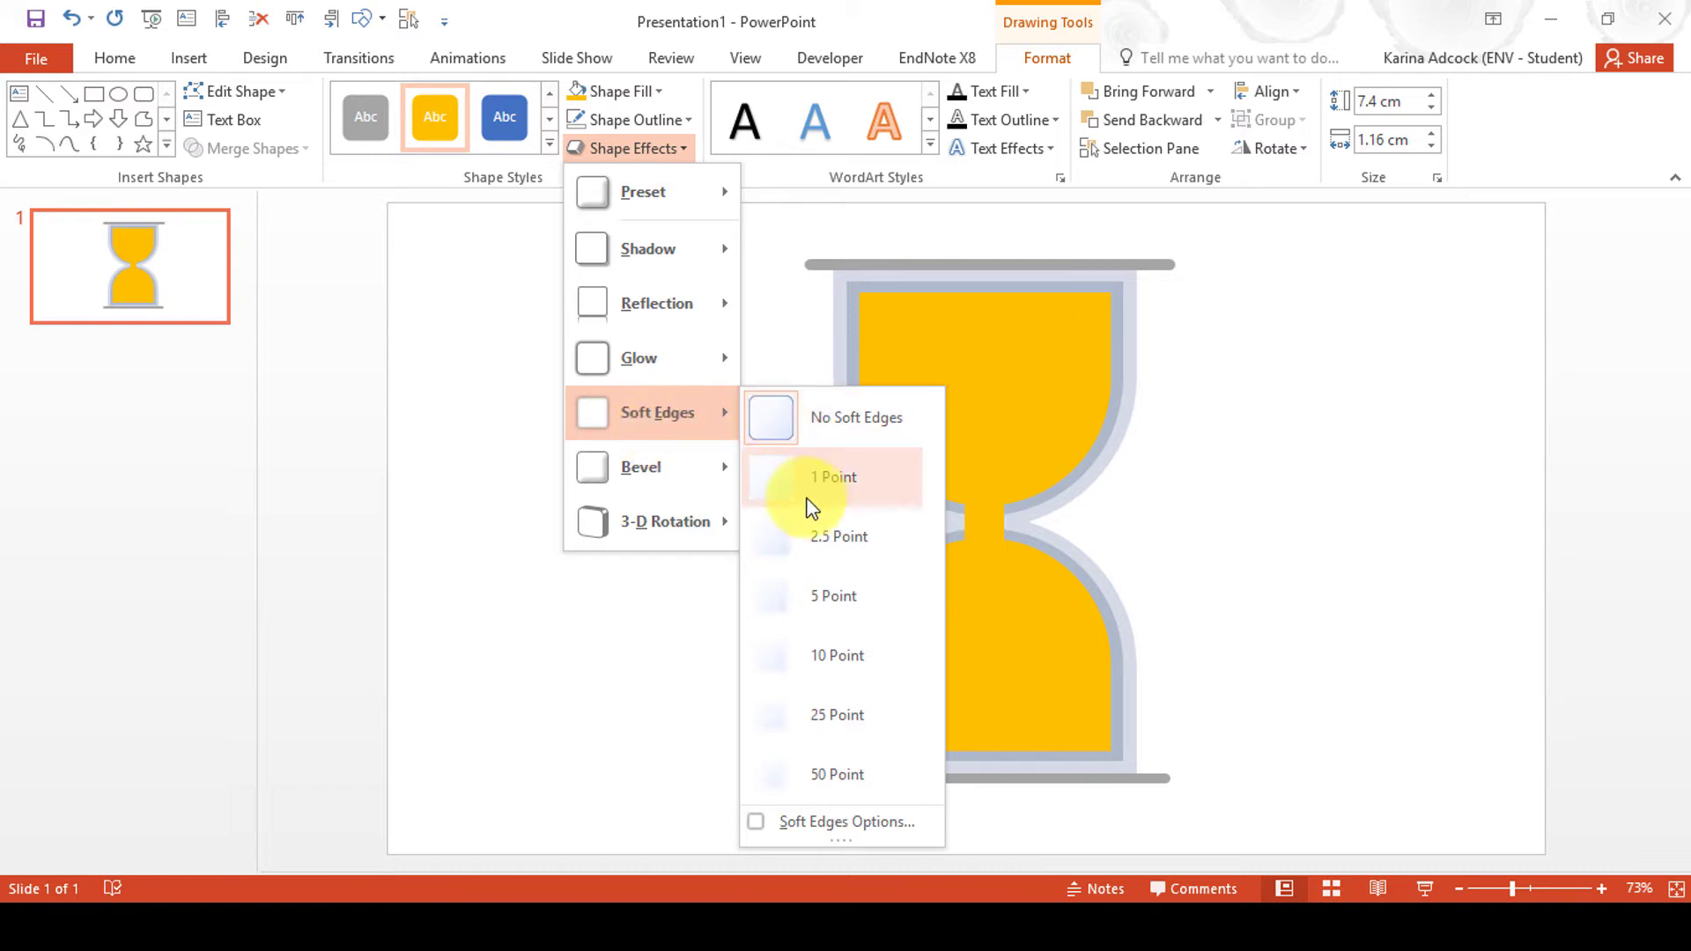
click(821, 546)
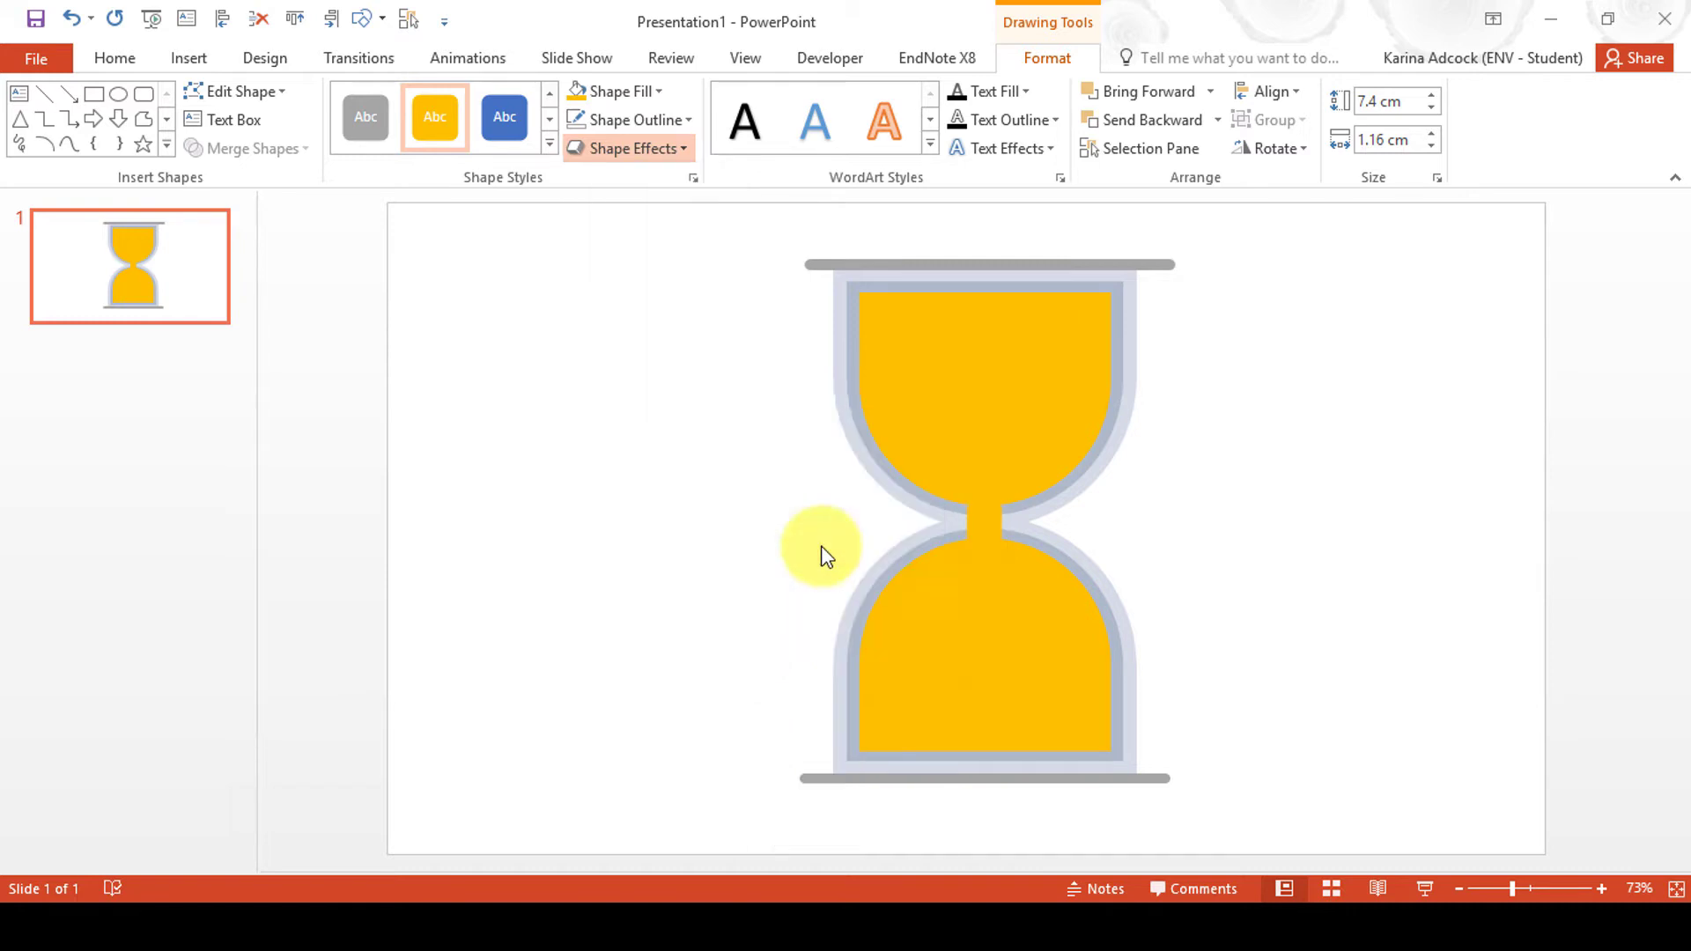
click(1355, 493)
mouse_move(1237, 826)
mouse_down()
mouse_move(744, 324)
mouse_move(727, 231)
mouse_up()
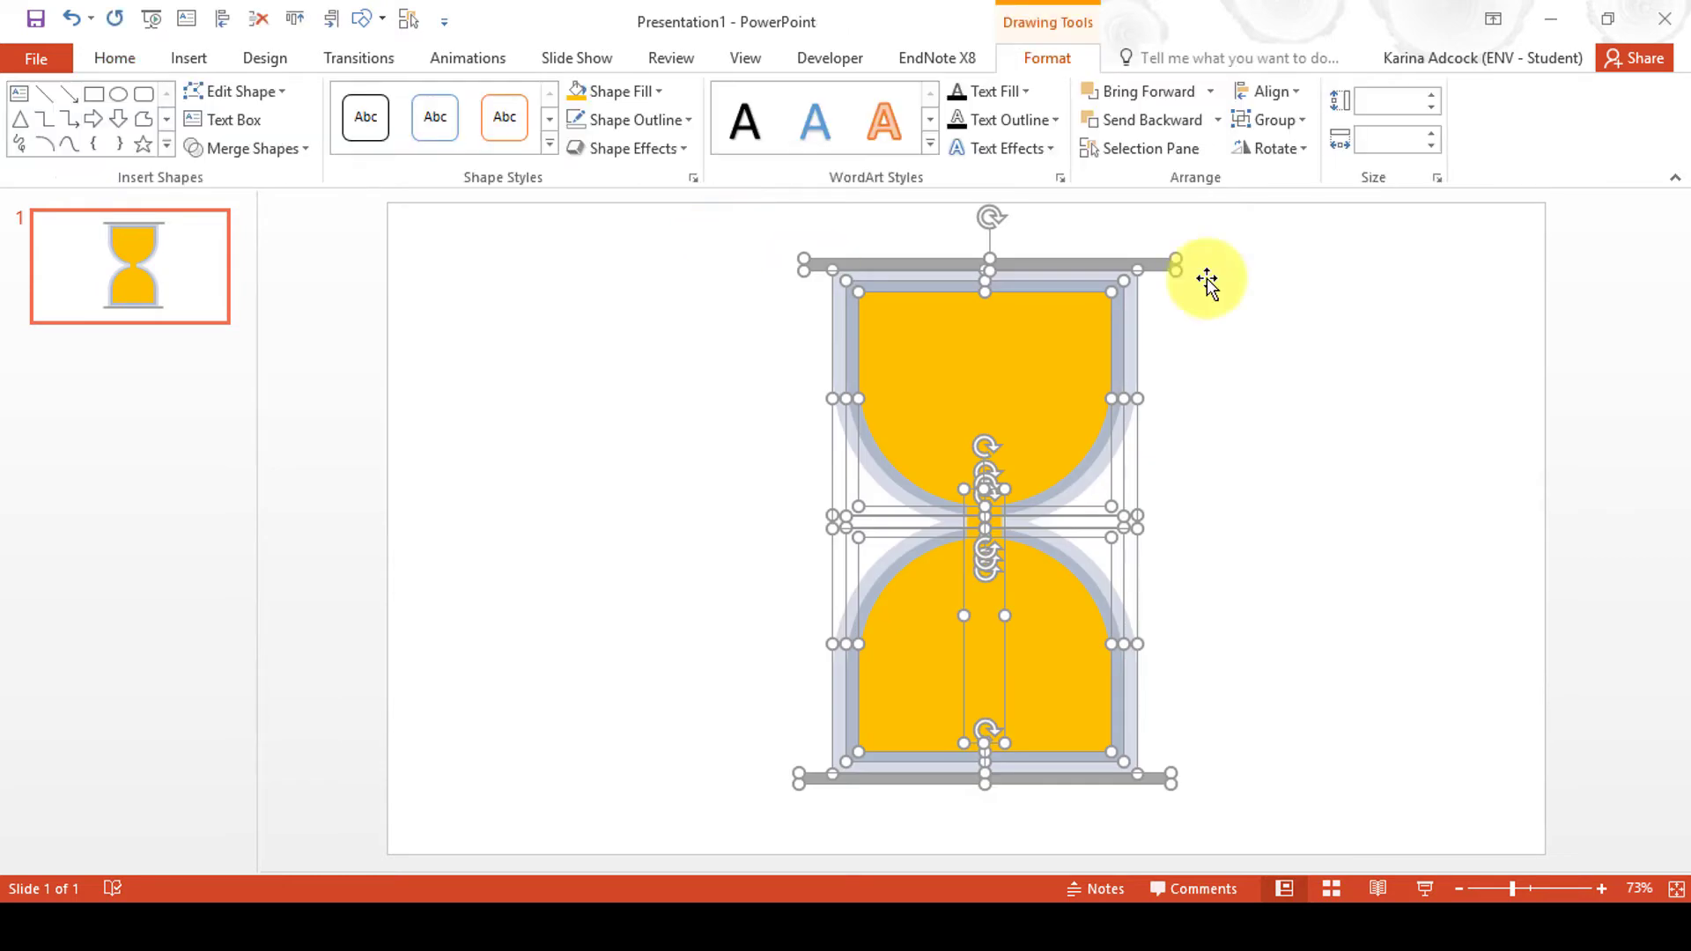
Step: Align all hourglass parts to their centres on a single vertical axis
click(1261, 93)
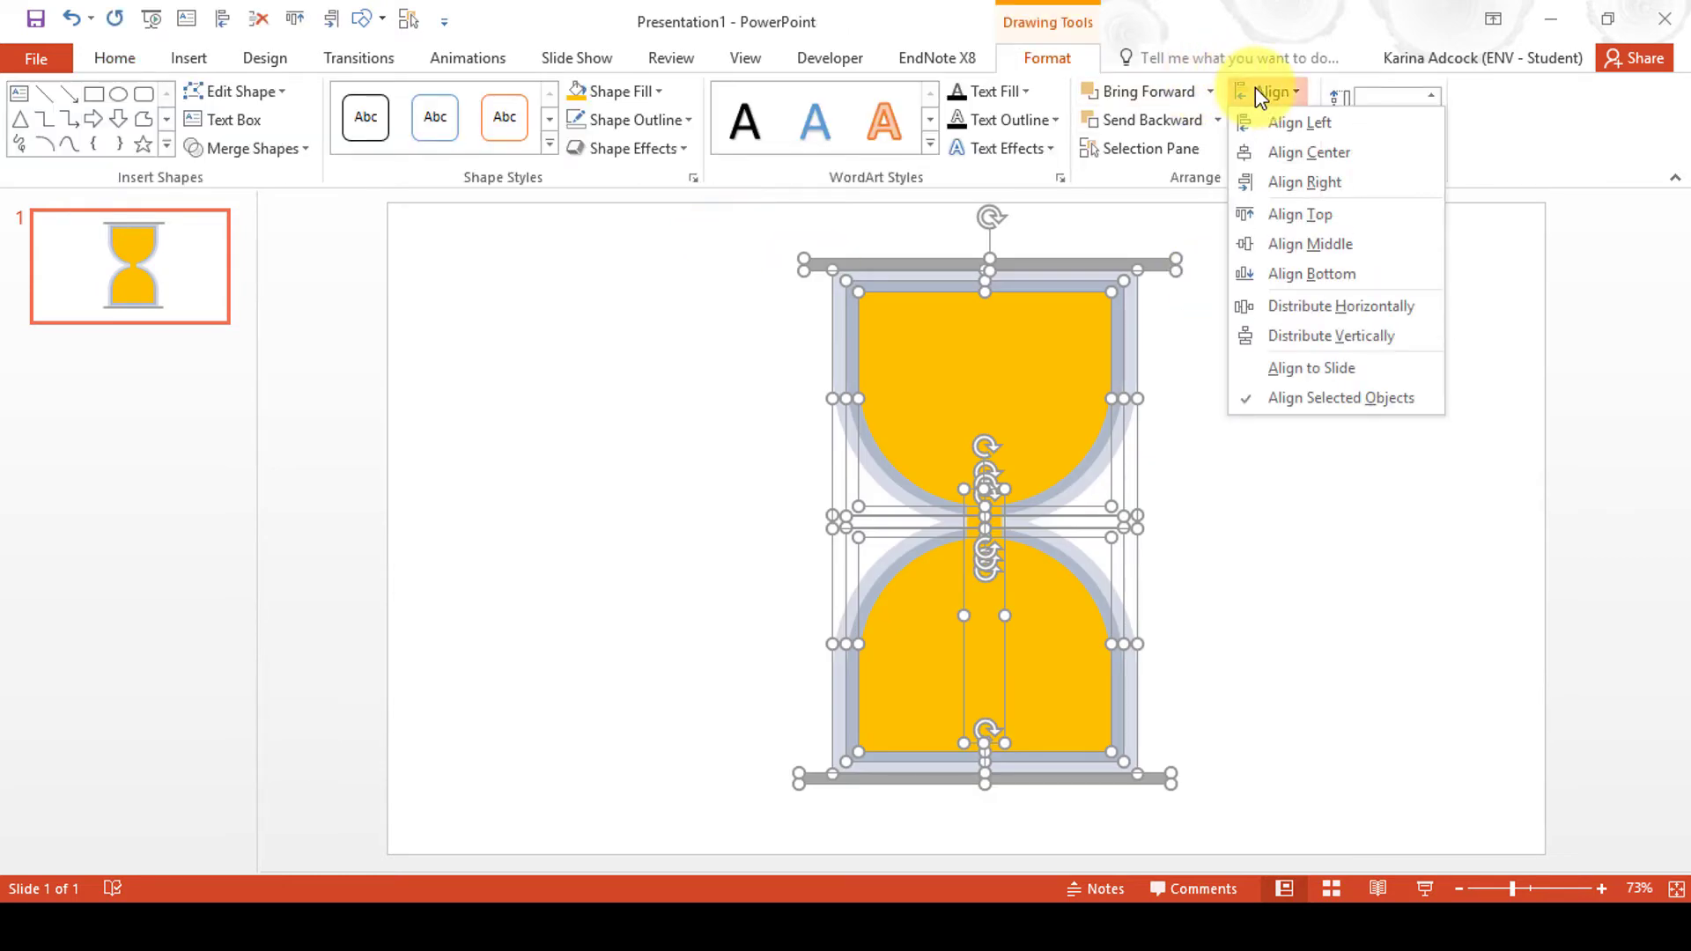
click(1338, 157)
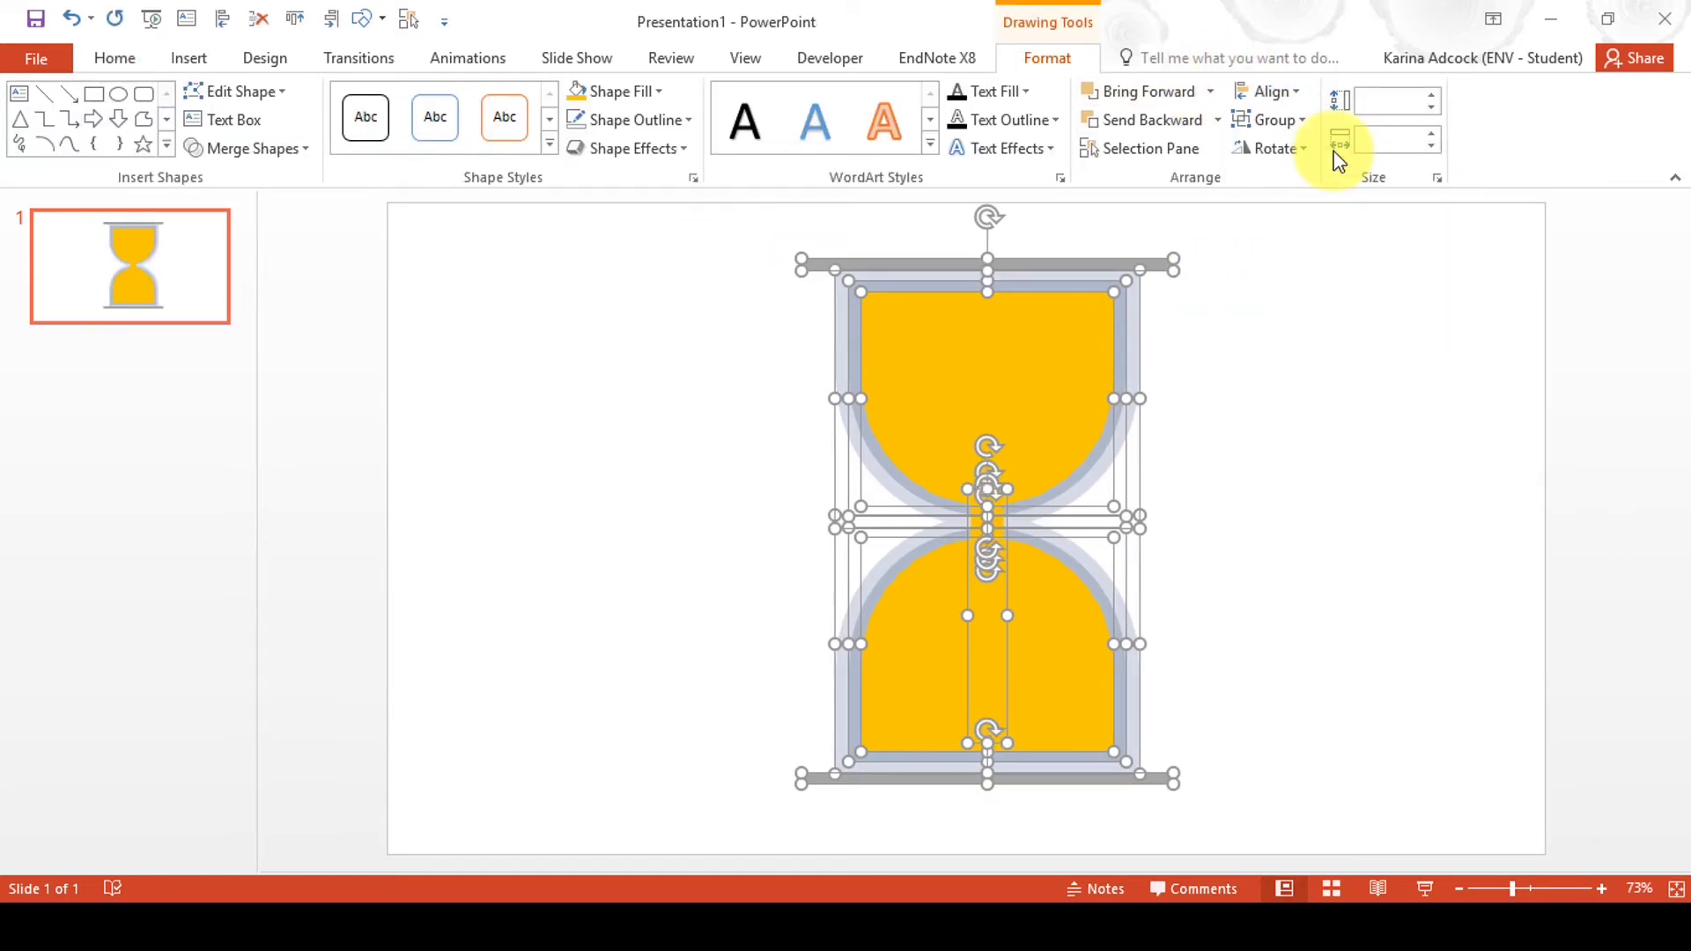
click(1295, 419)
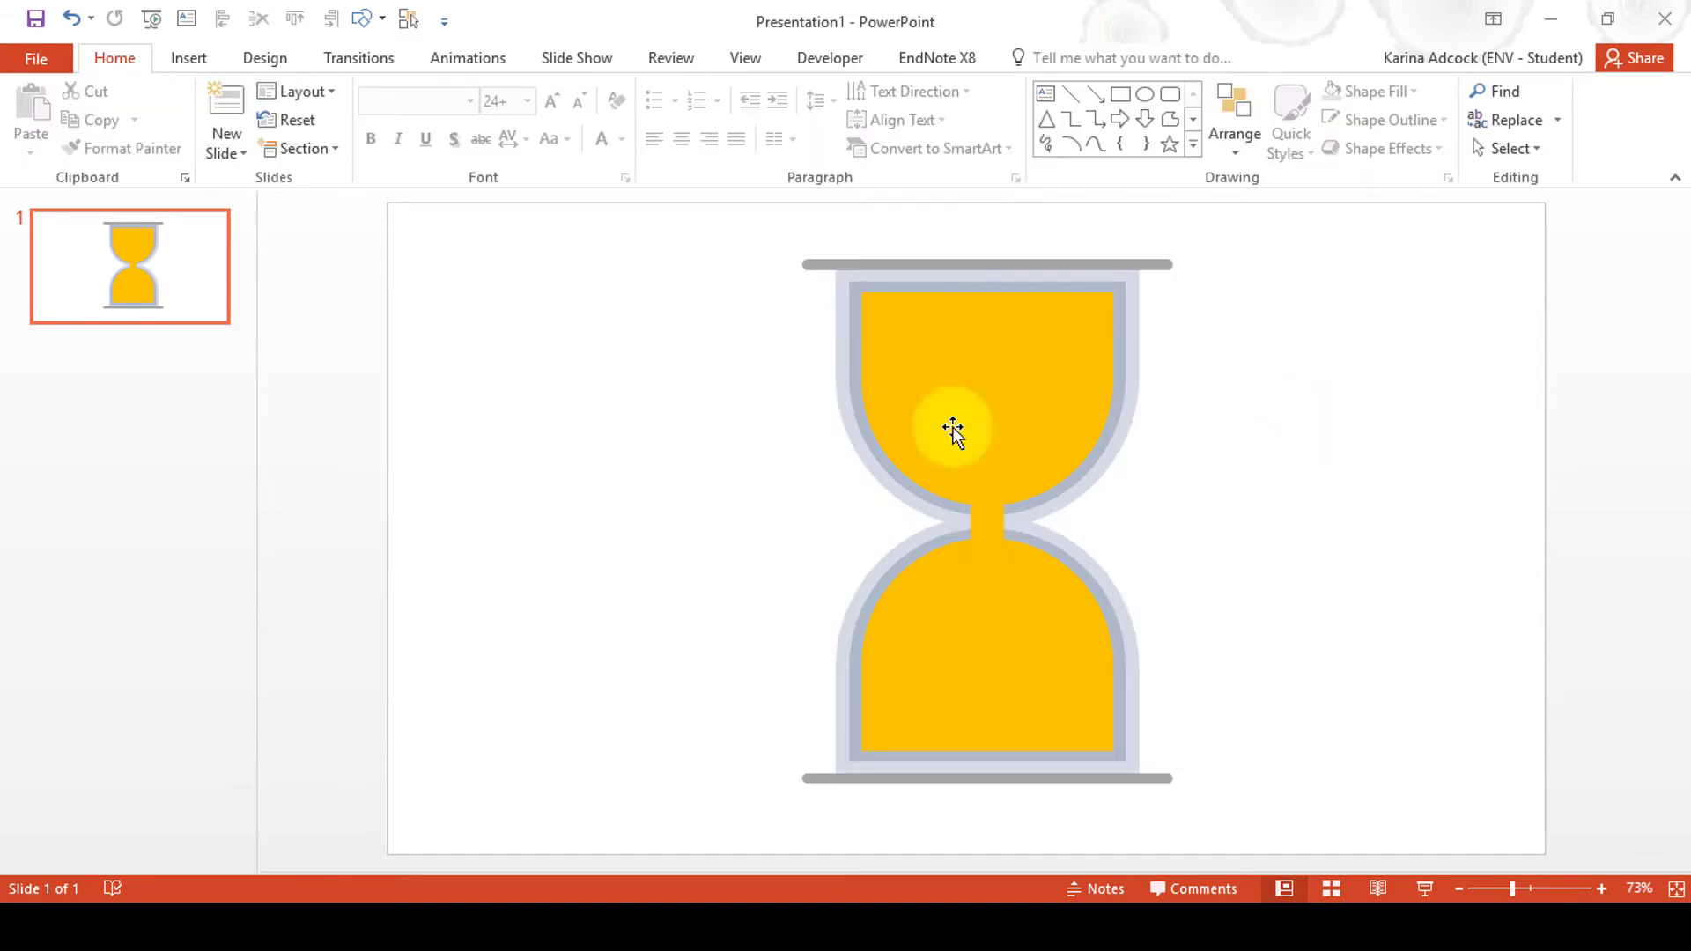
Step: In the Selection Pane, group the top and bottom bars with the four bulb frame freeforms
click(1511, 158)
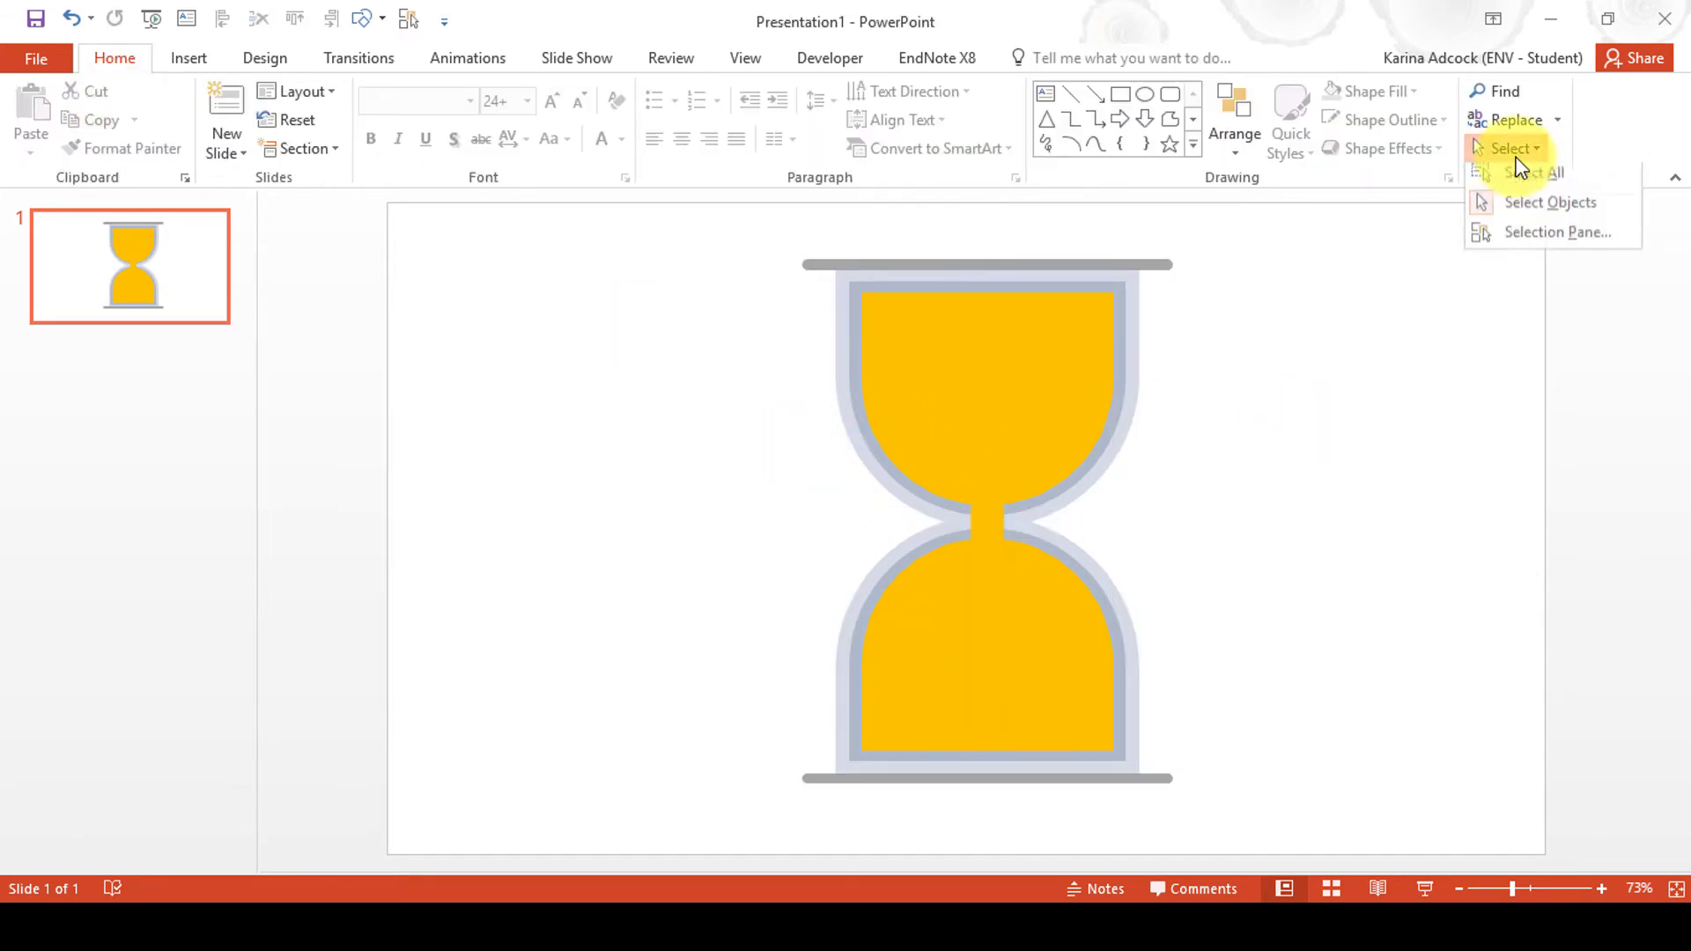
click(1540, 232)
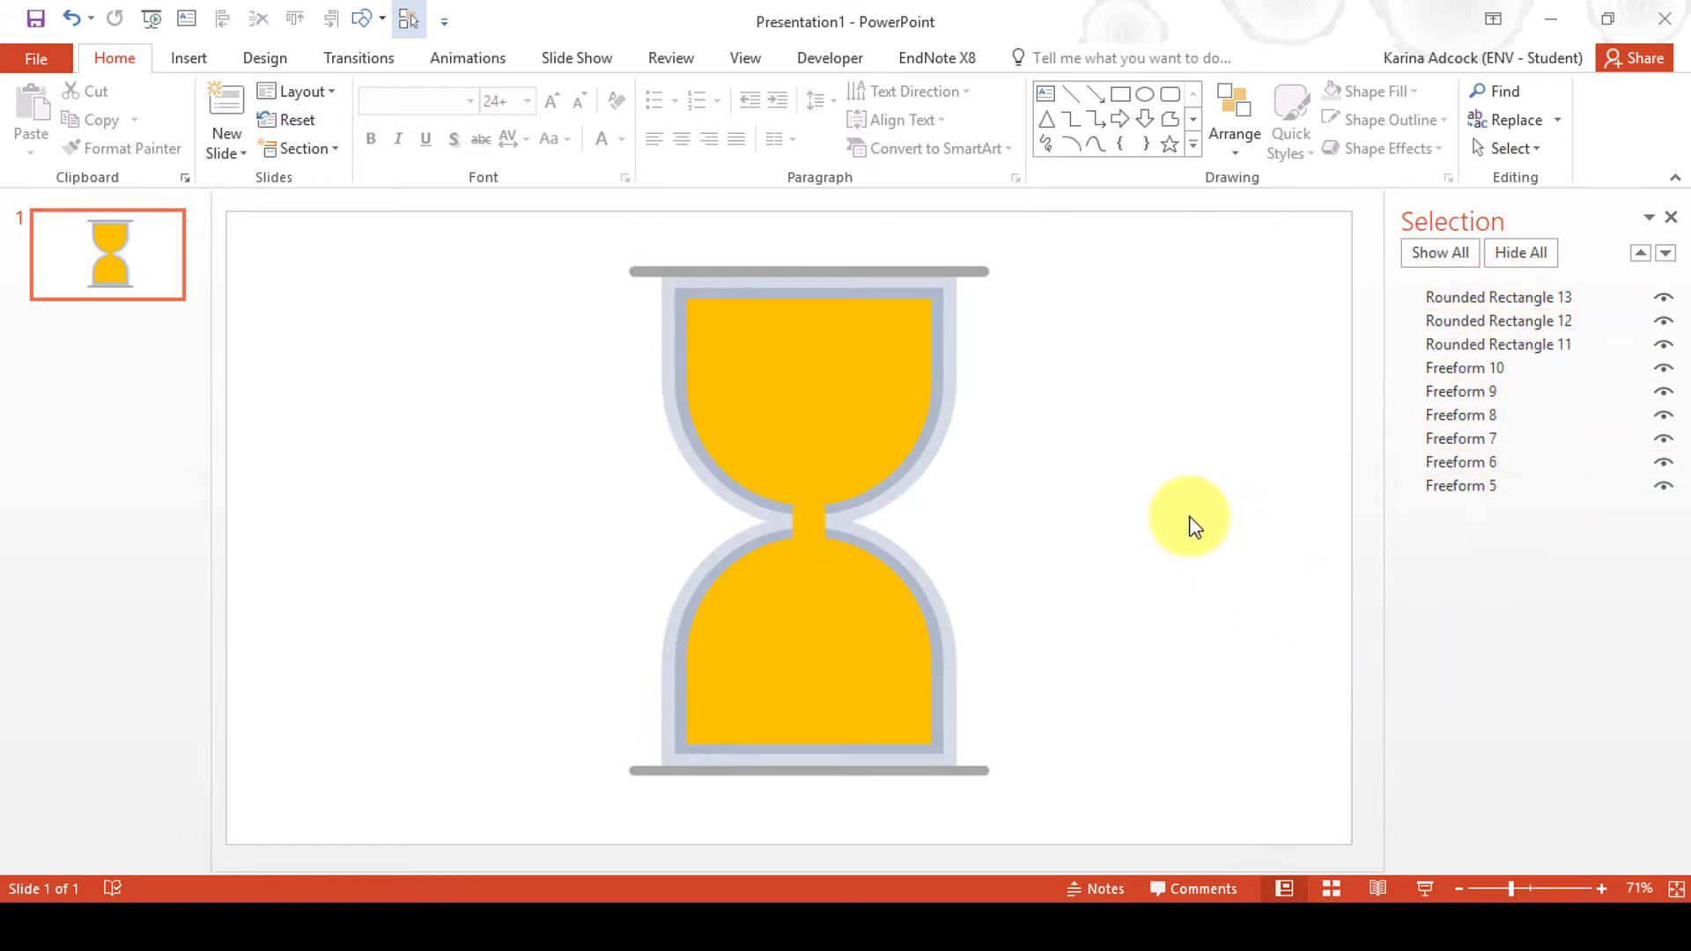
click(974, 273)
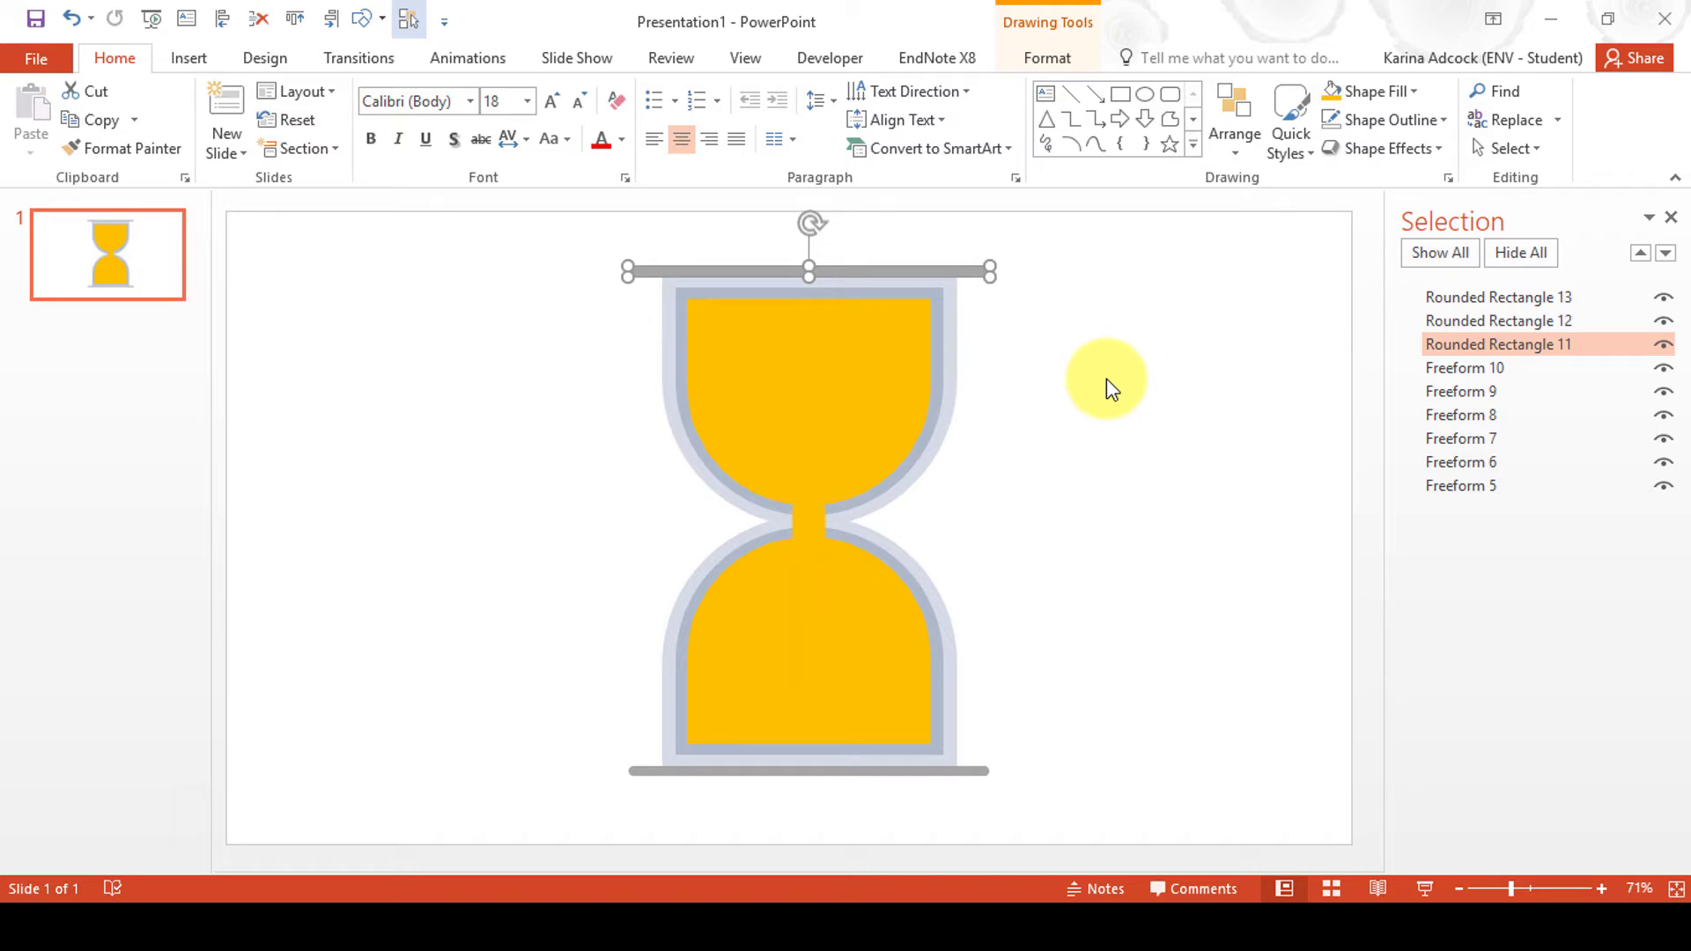
ctrl+click(940, 288)
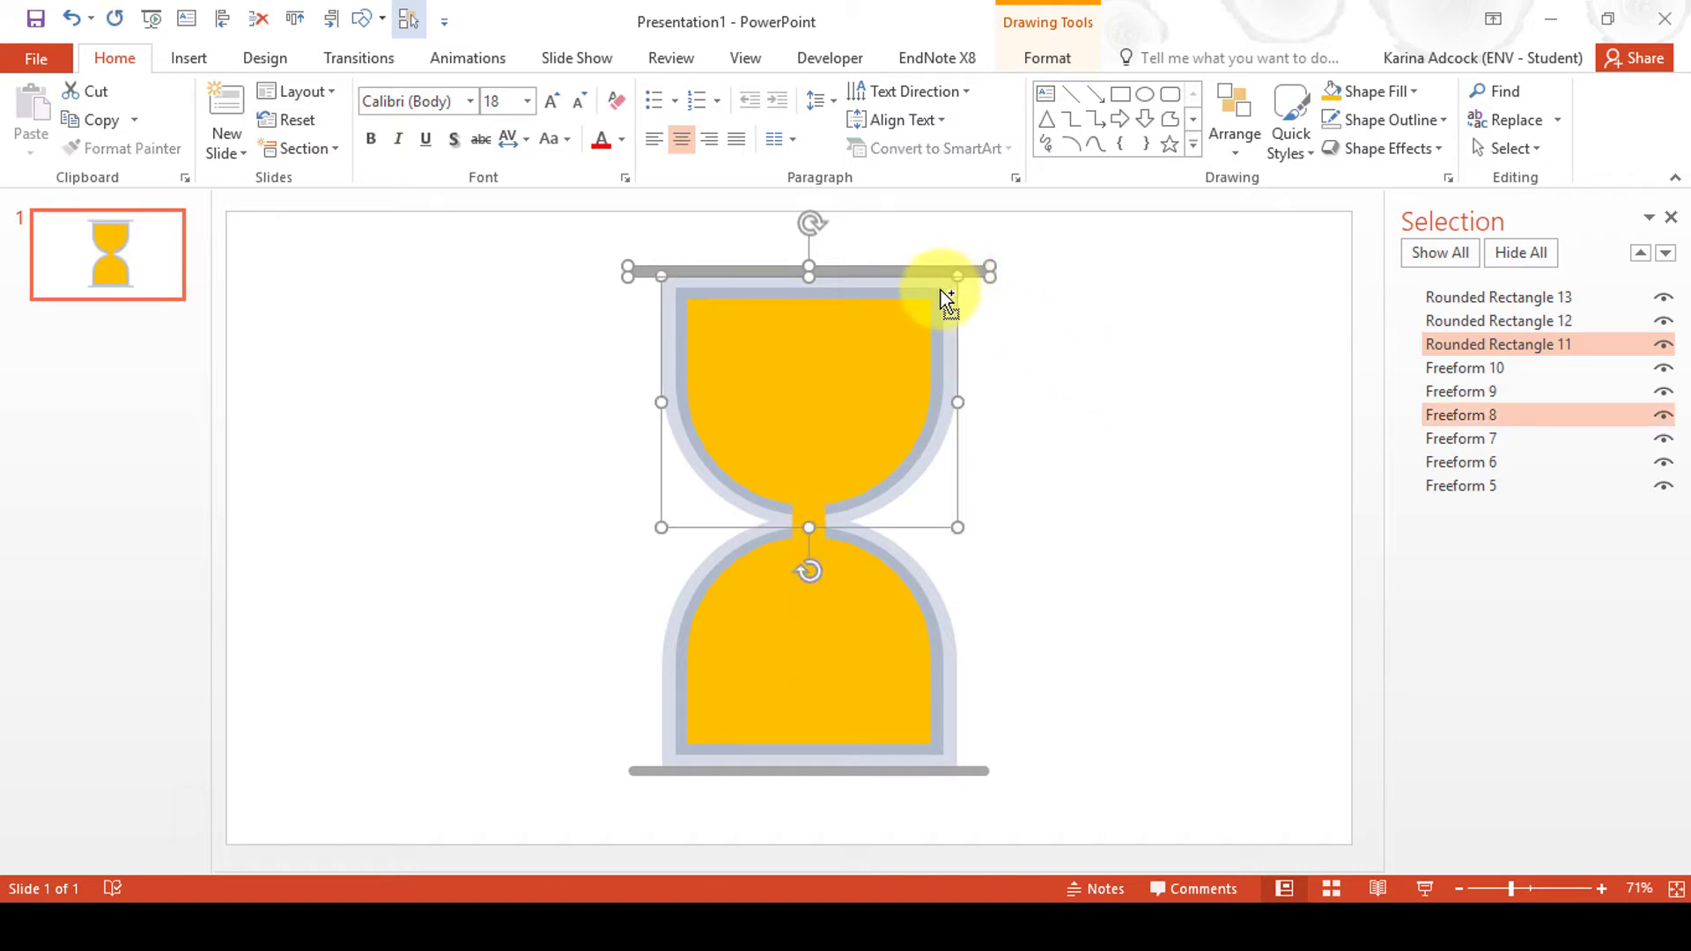
ctrl+click(934, 292)
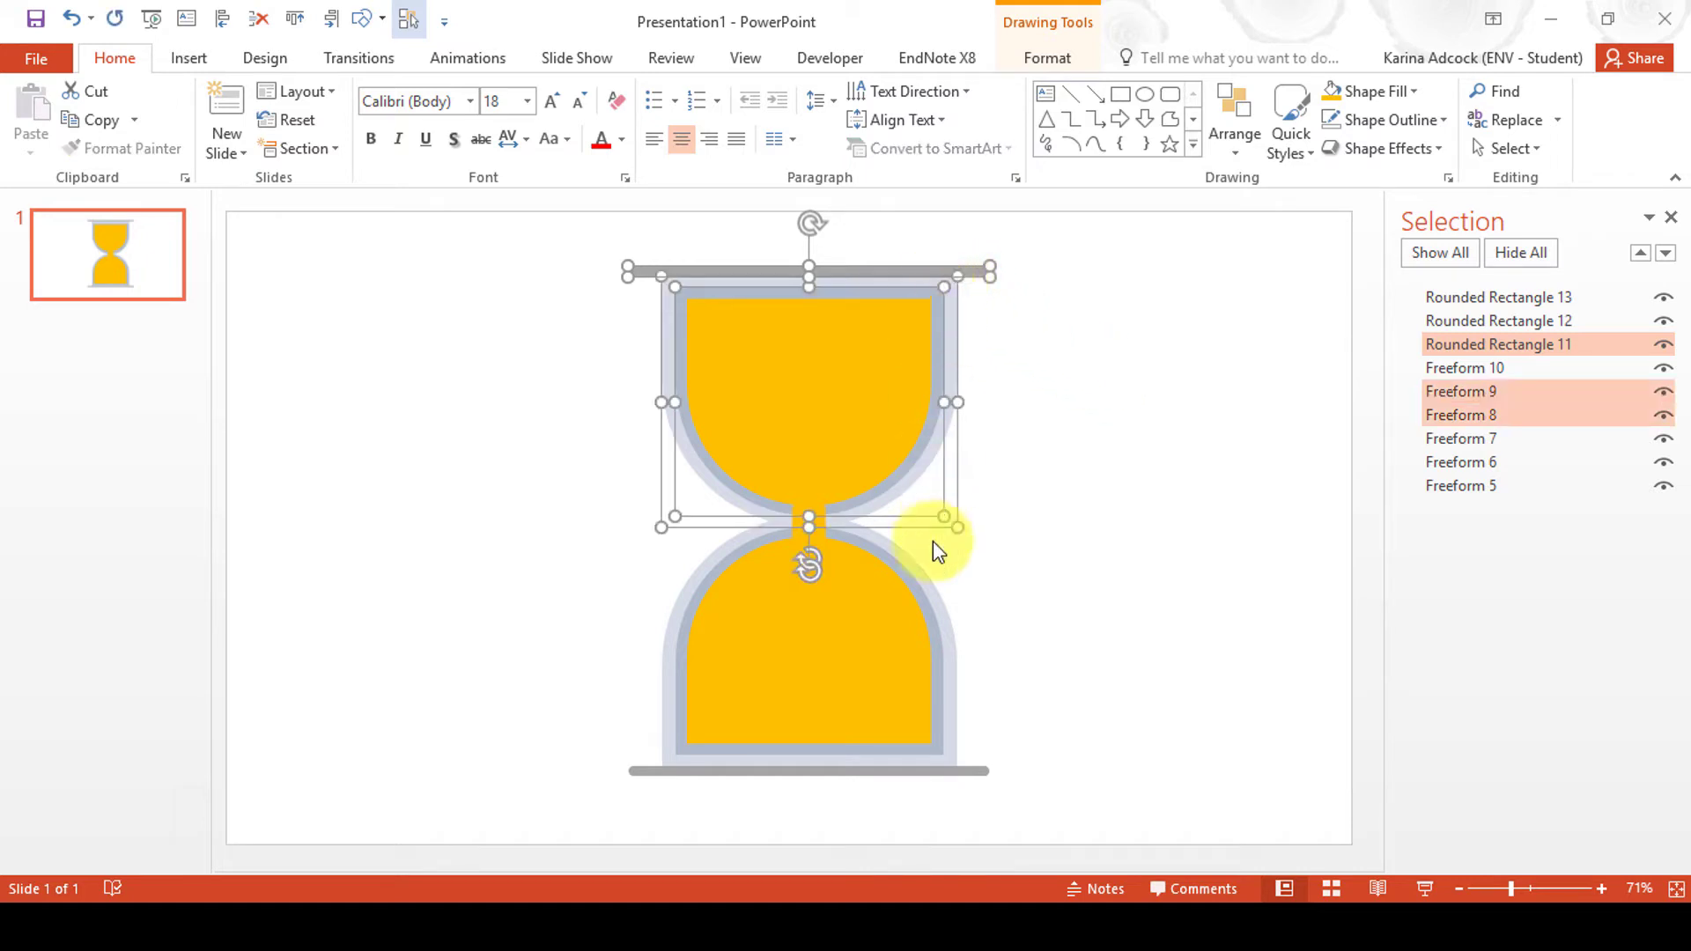
ctrl+click(909, 584)
ctrl+click(907, 583)
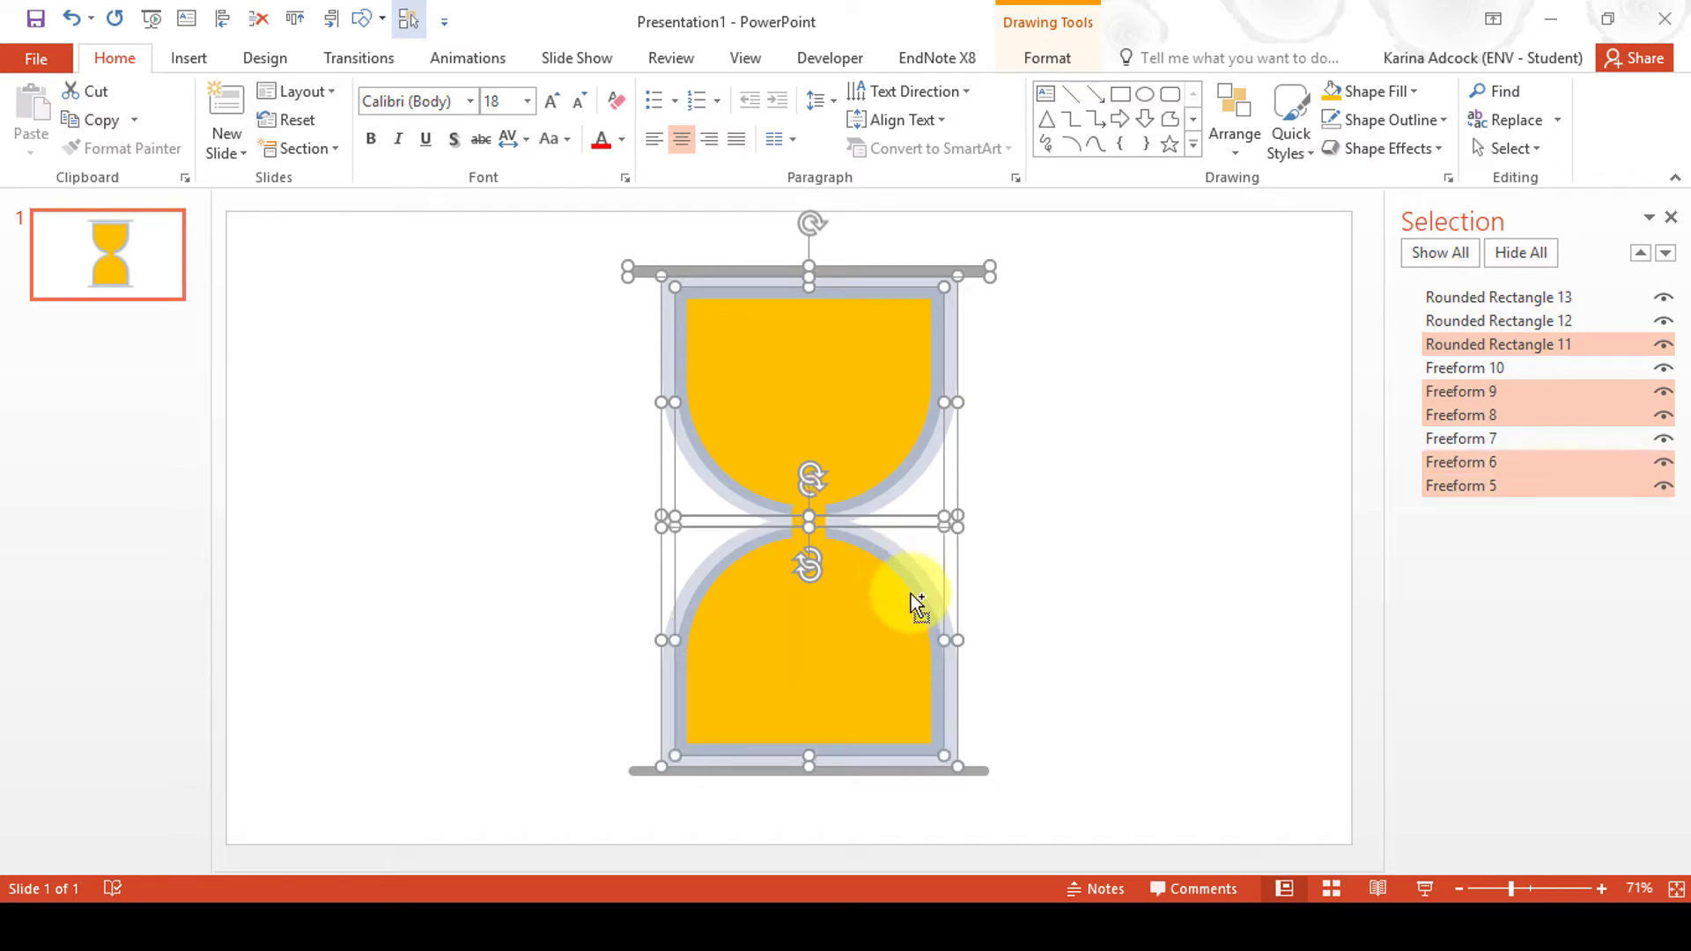
ctrl+click(970, 770)
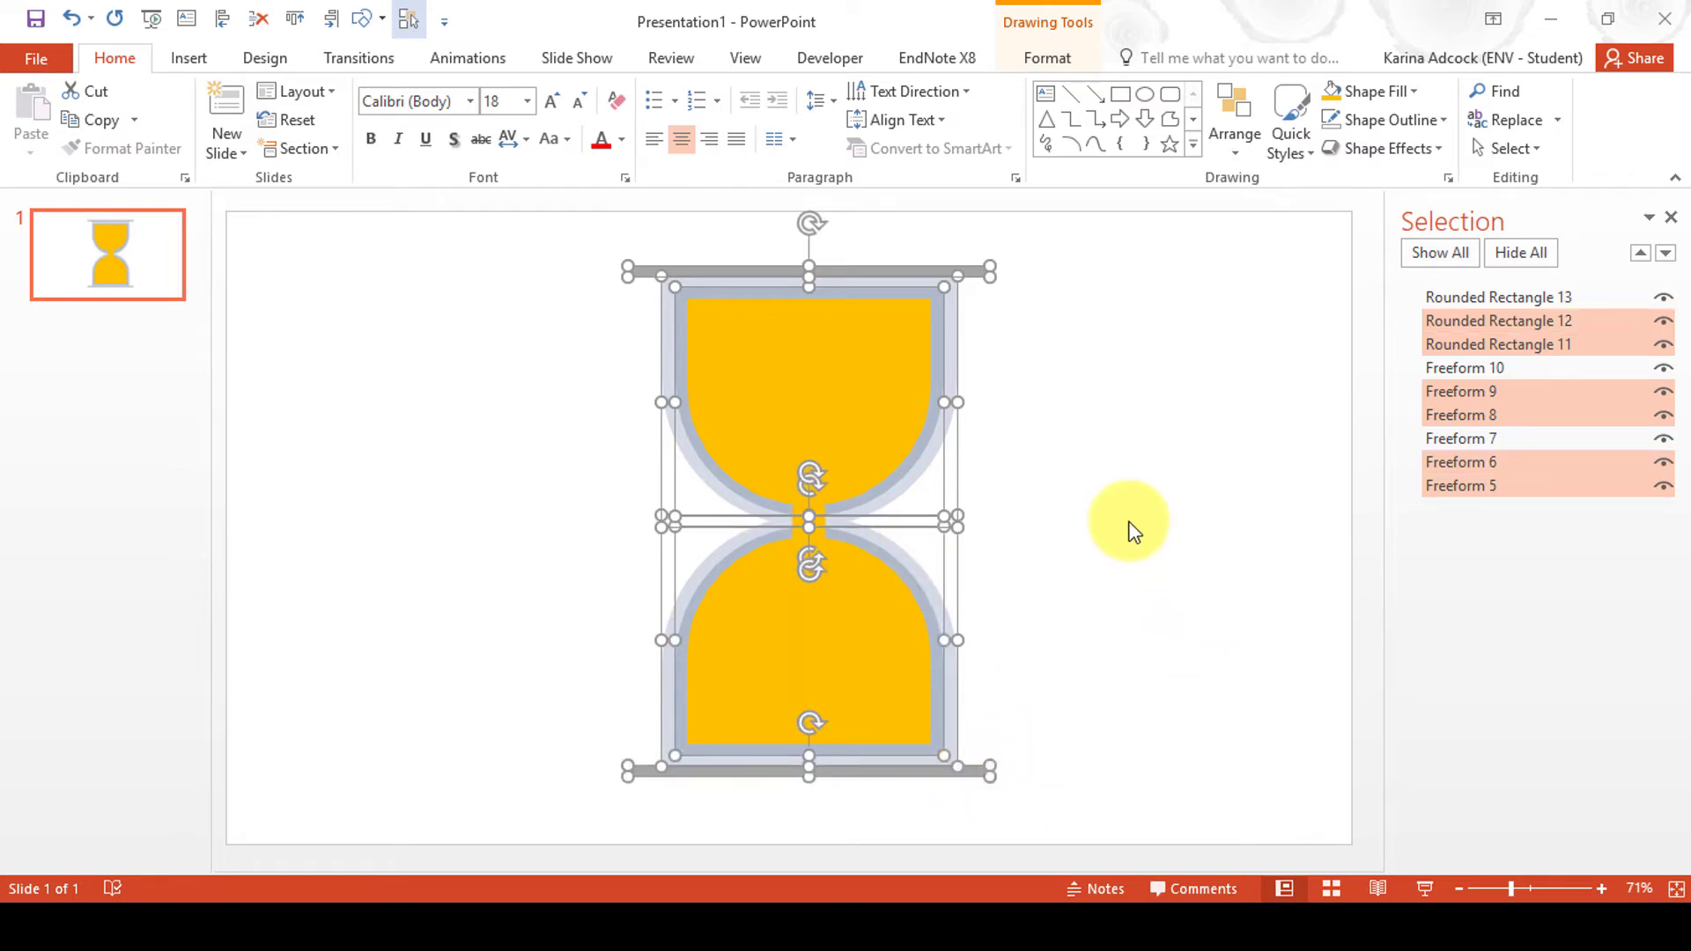
key(ctrl+g)
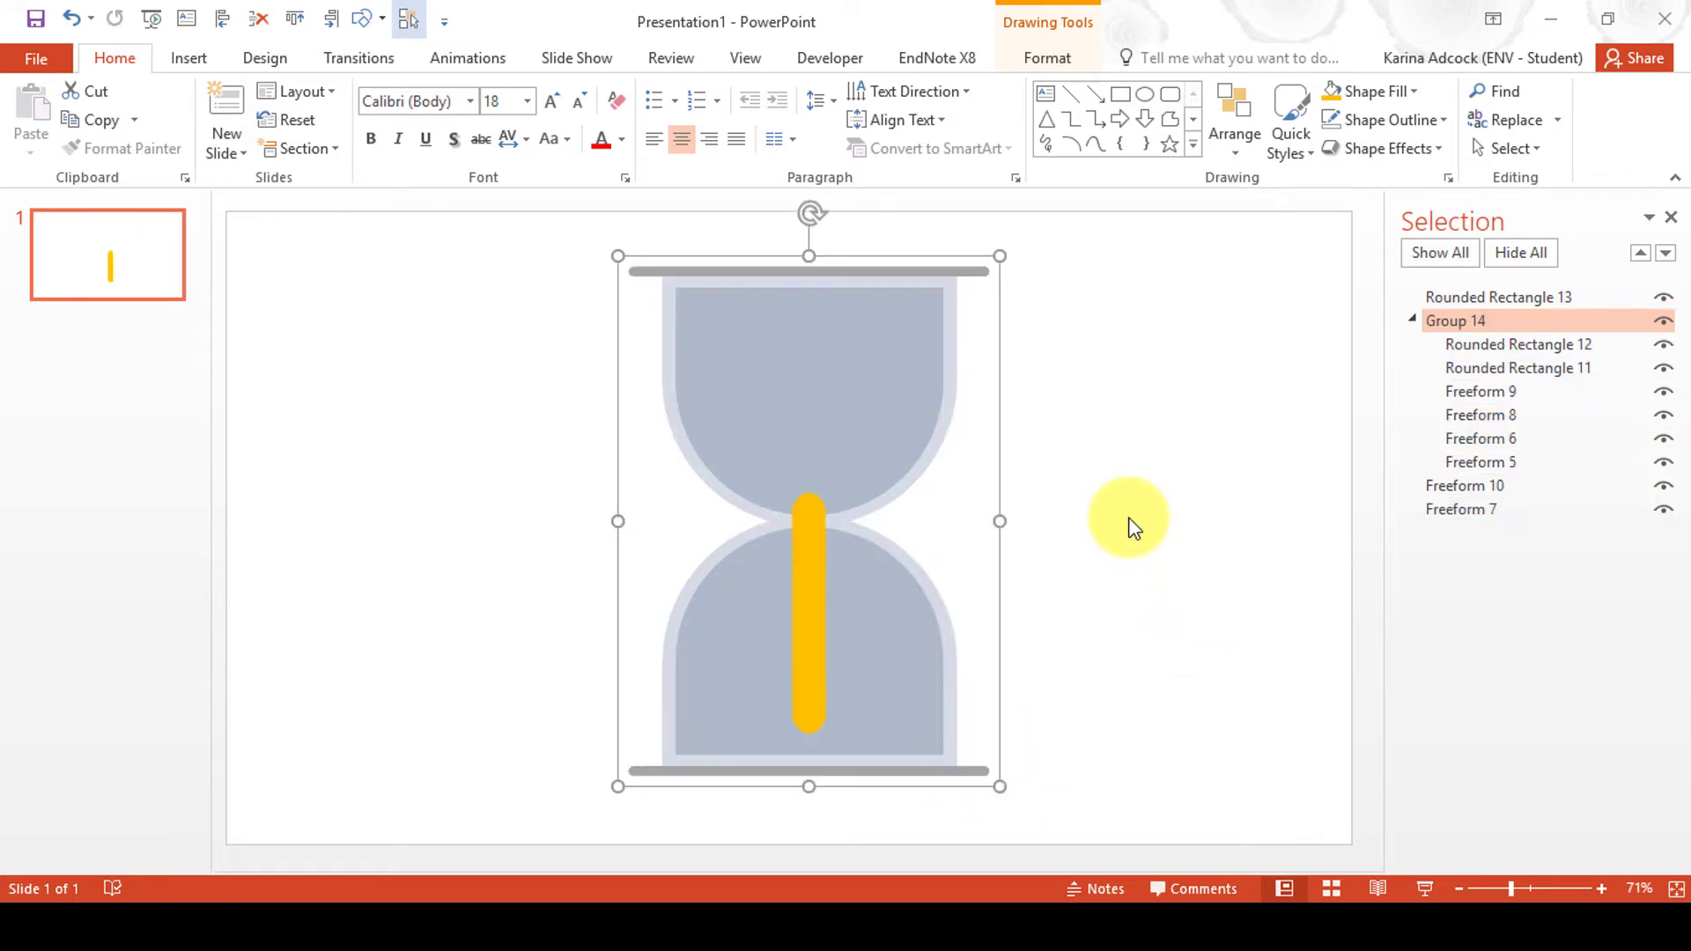
Step: Send the group to the back and rename it from Group 14 to hourglass
click(1222, 143)
click(1288, 245)
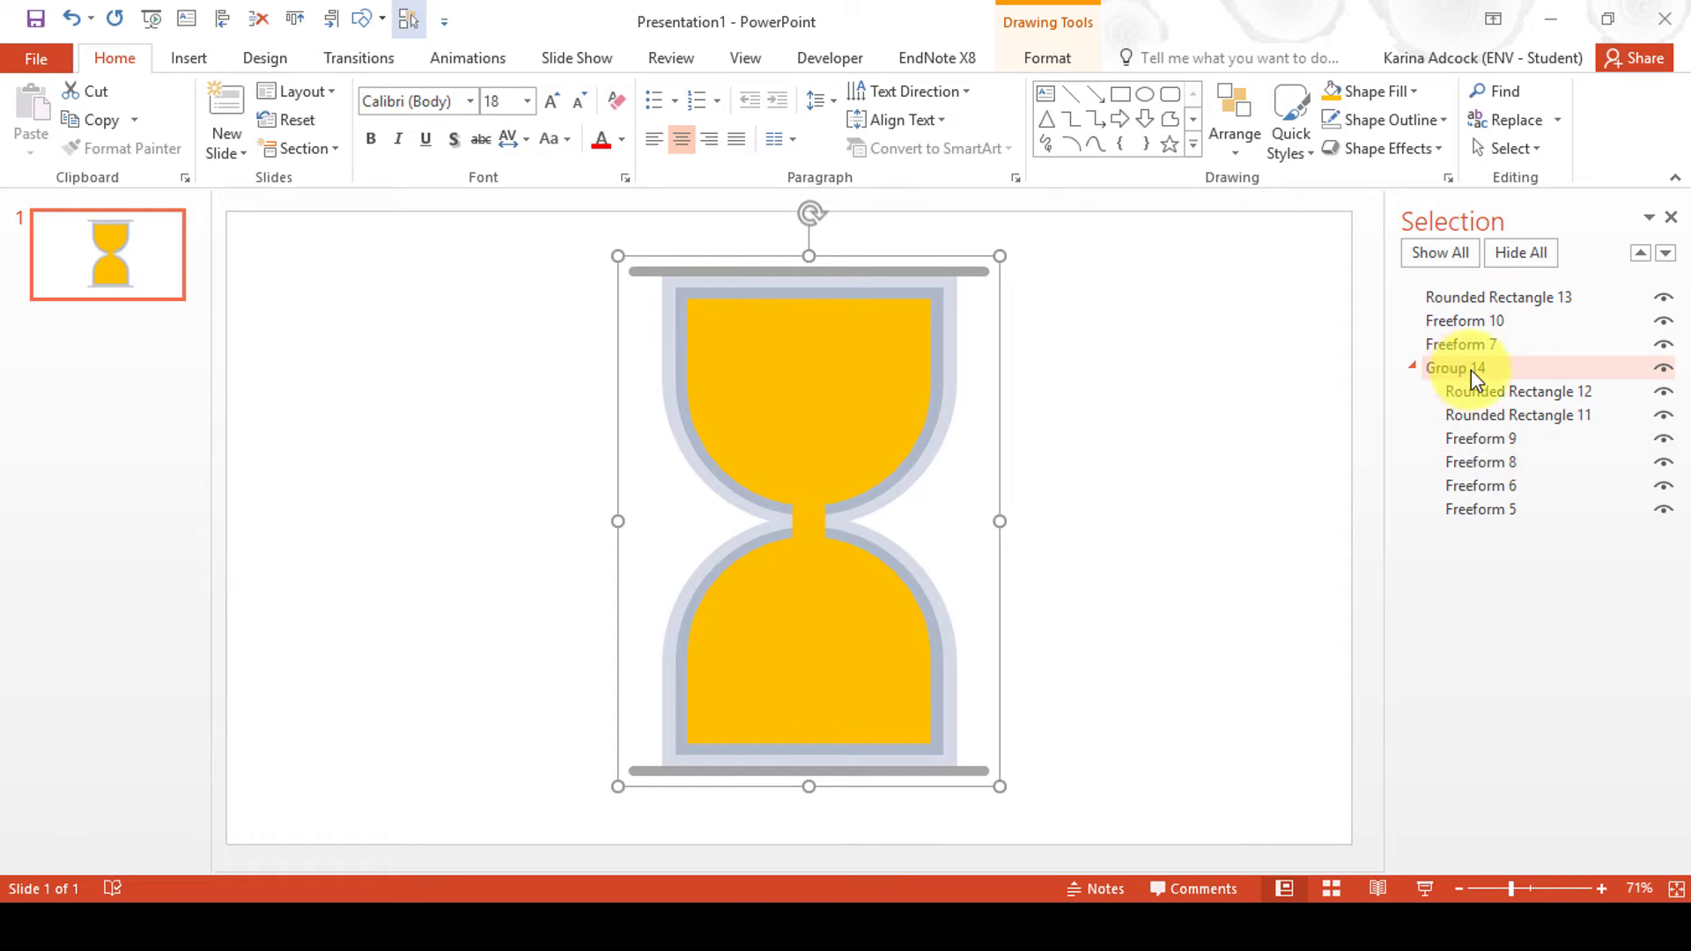
click(1411, 367)
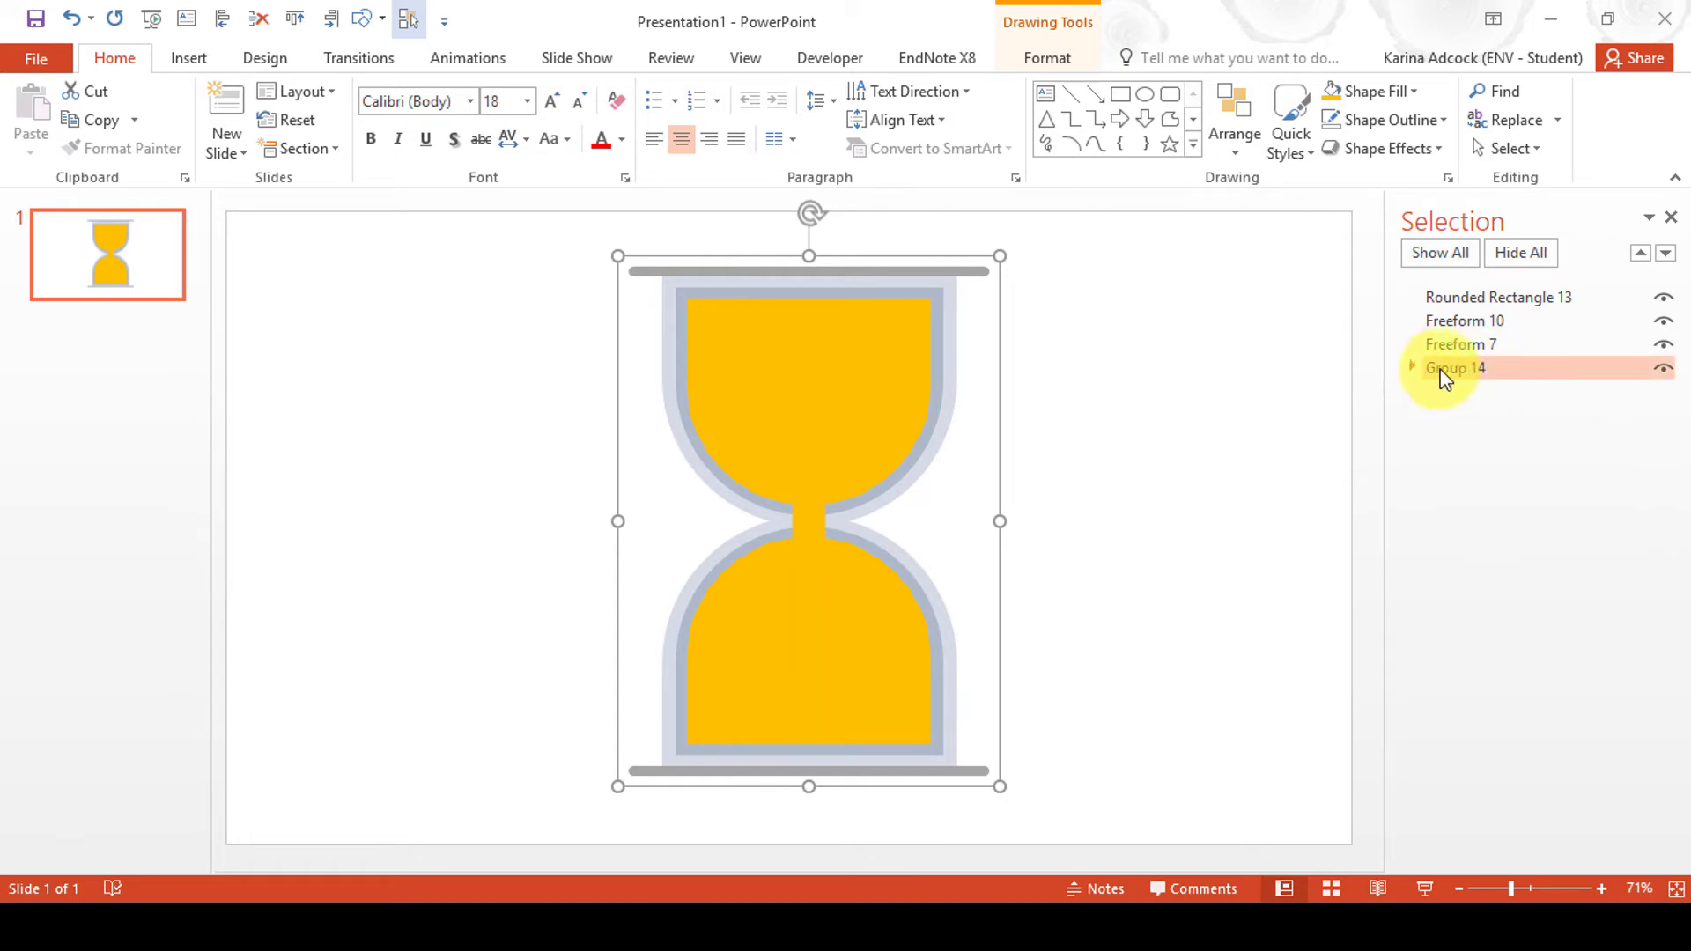
click(1498, 367)
drag(1492, 367, 1392, 366)
key(BackSpace)
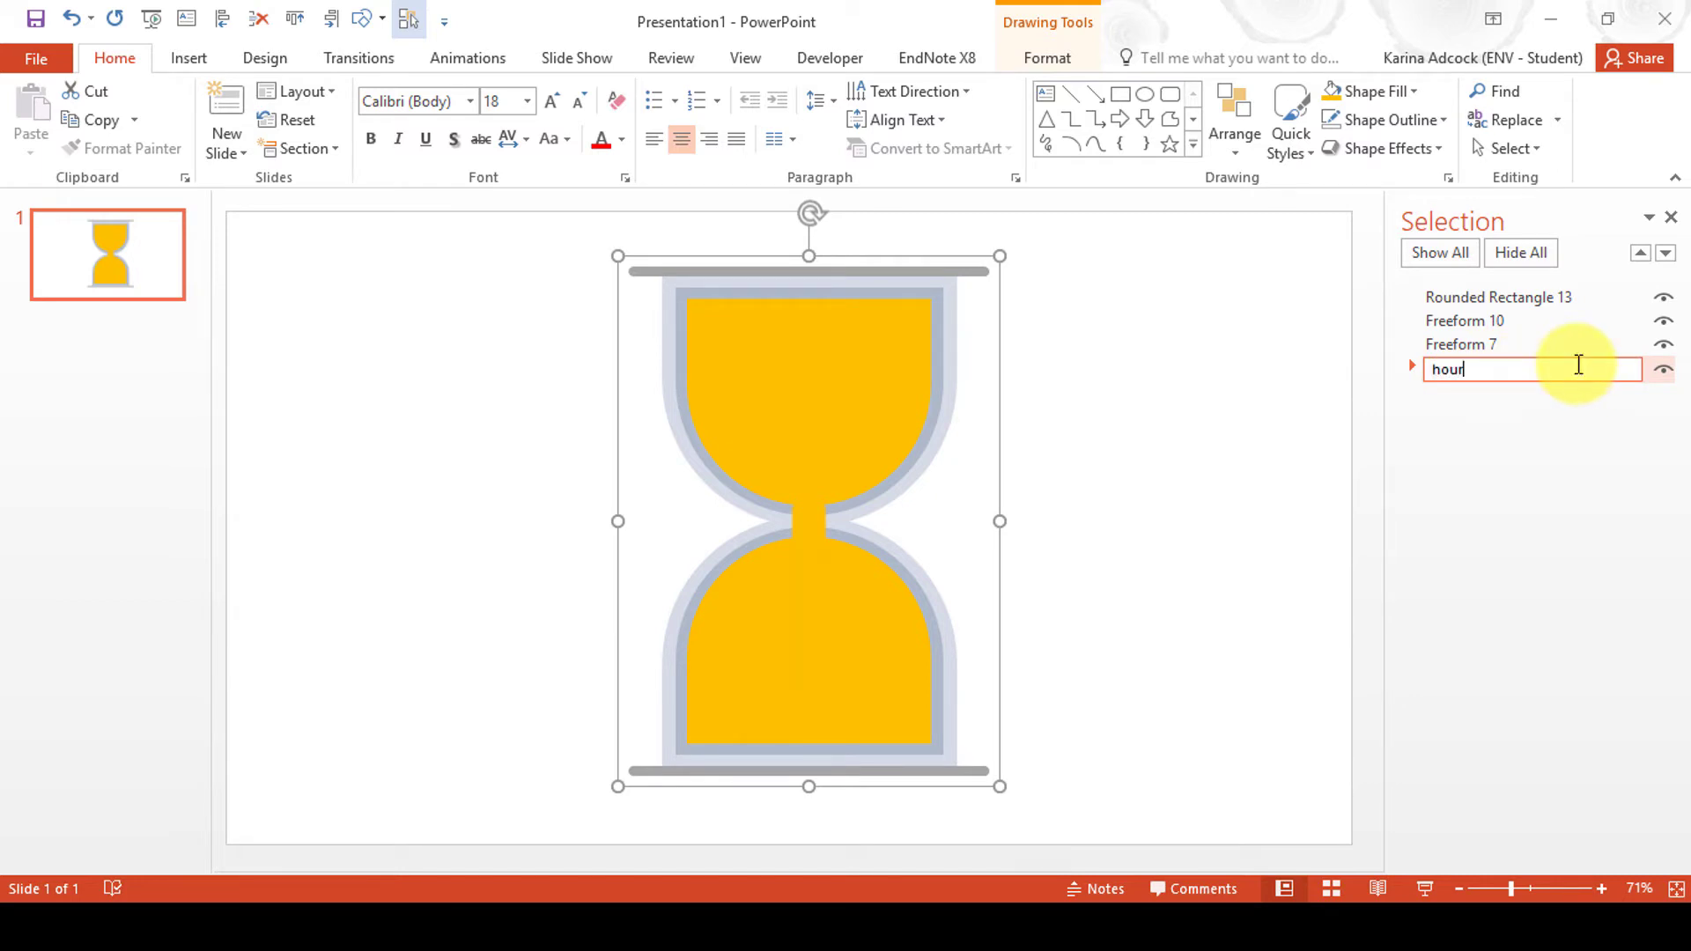
key(Return)
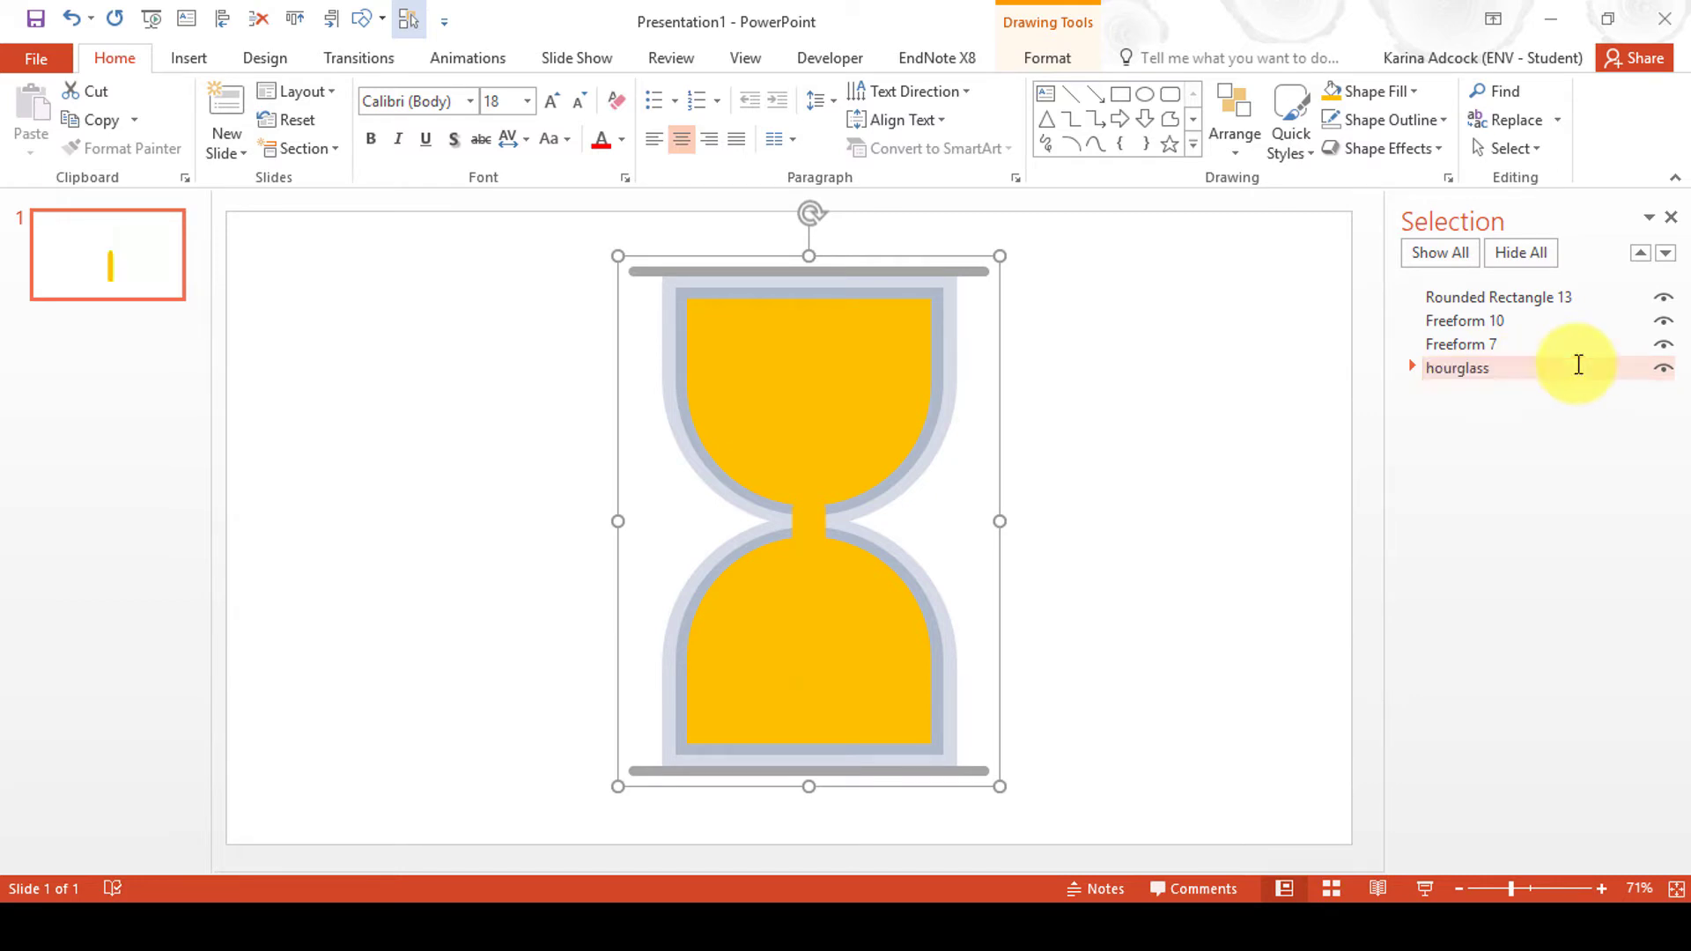
Step: Rename the neck bar Rounded Rectangle 13 to 'middle'
click(1506, 304)
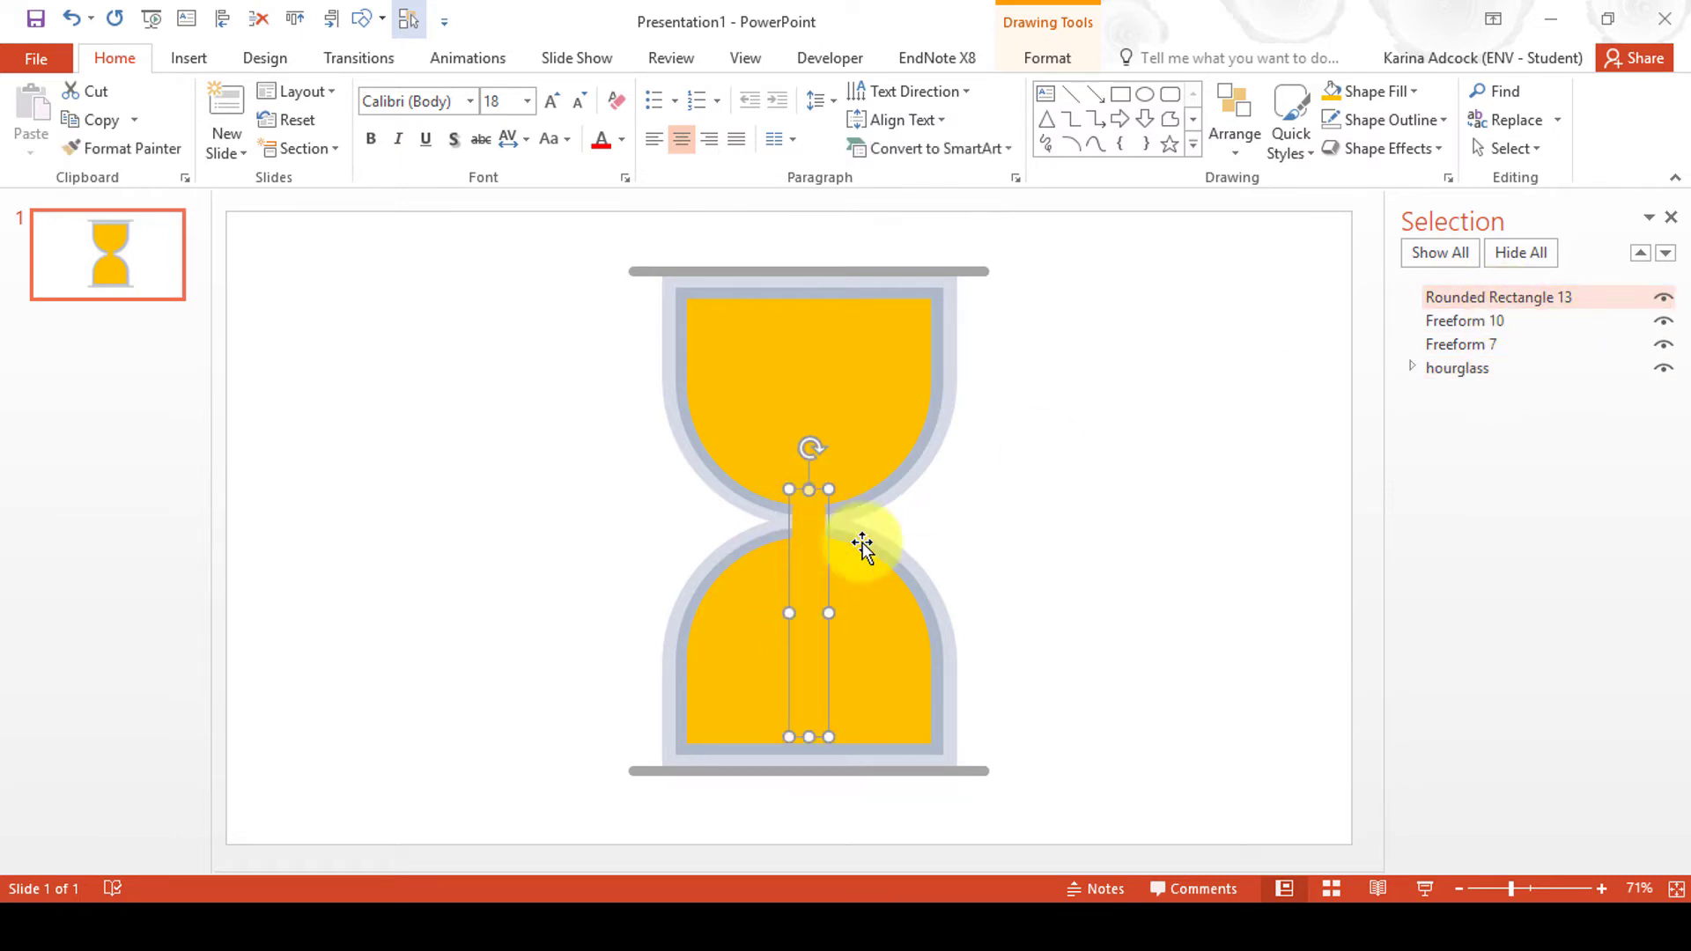
click(1522, 299)
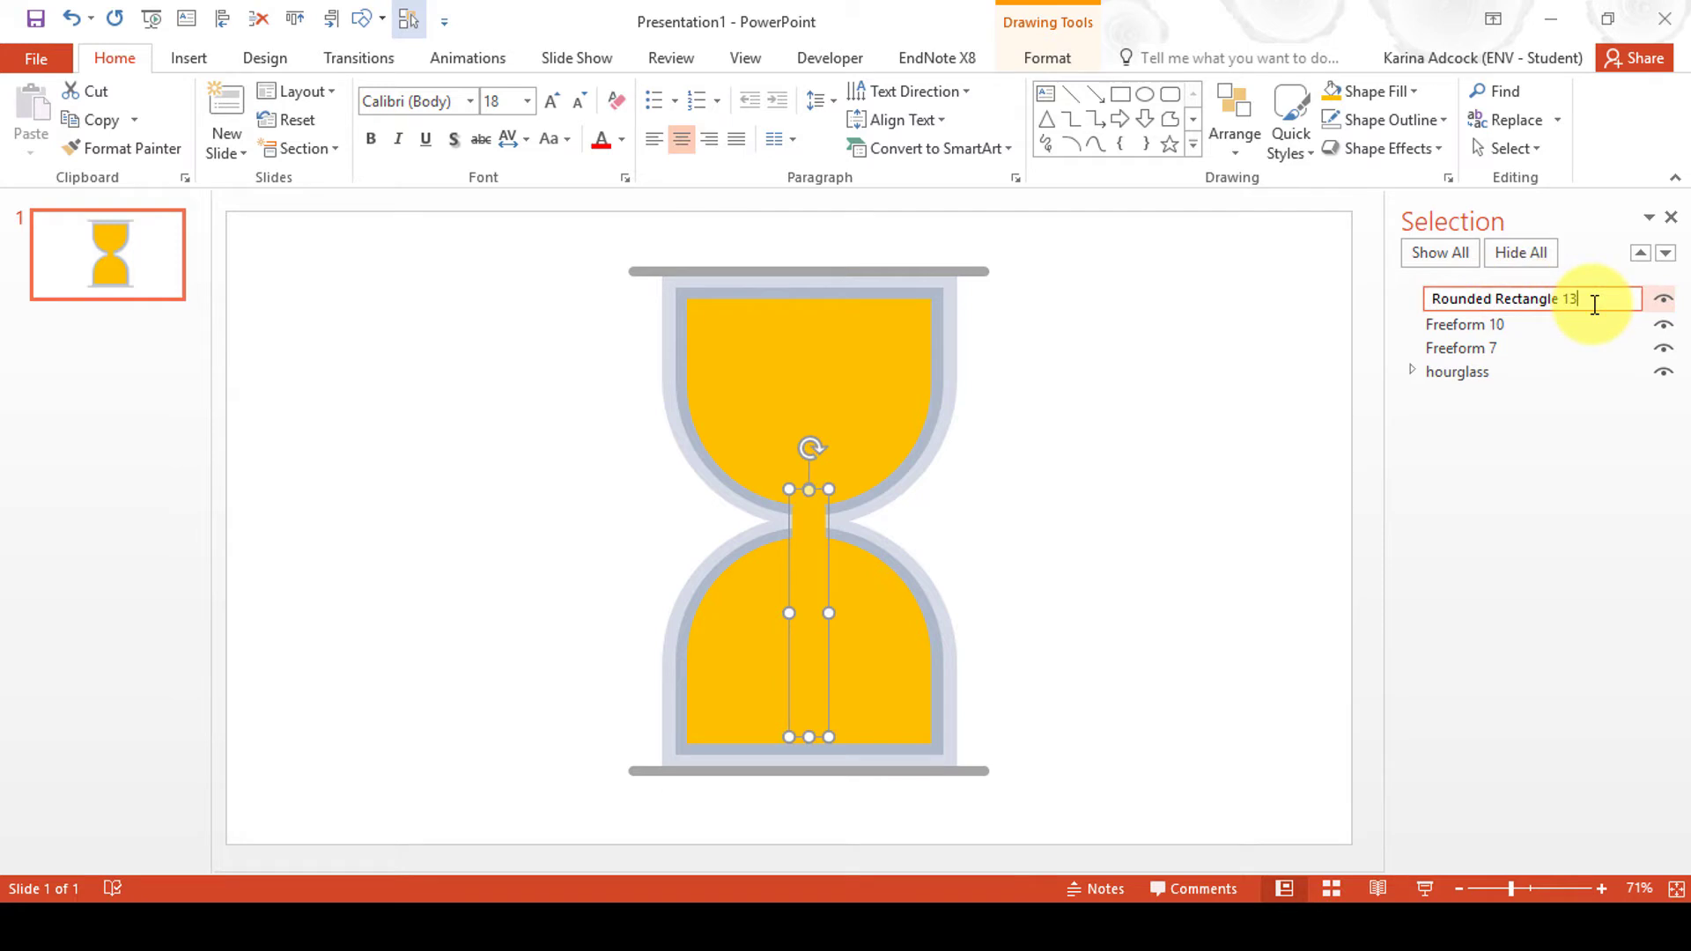
drag(1594, 302, 1383, 299)
key(BackSpace)
text(middle)
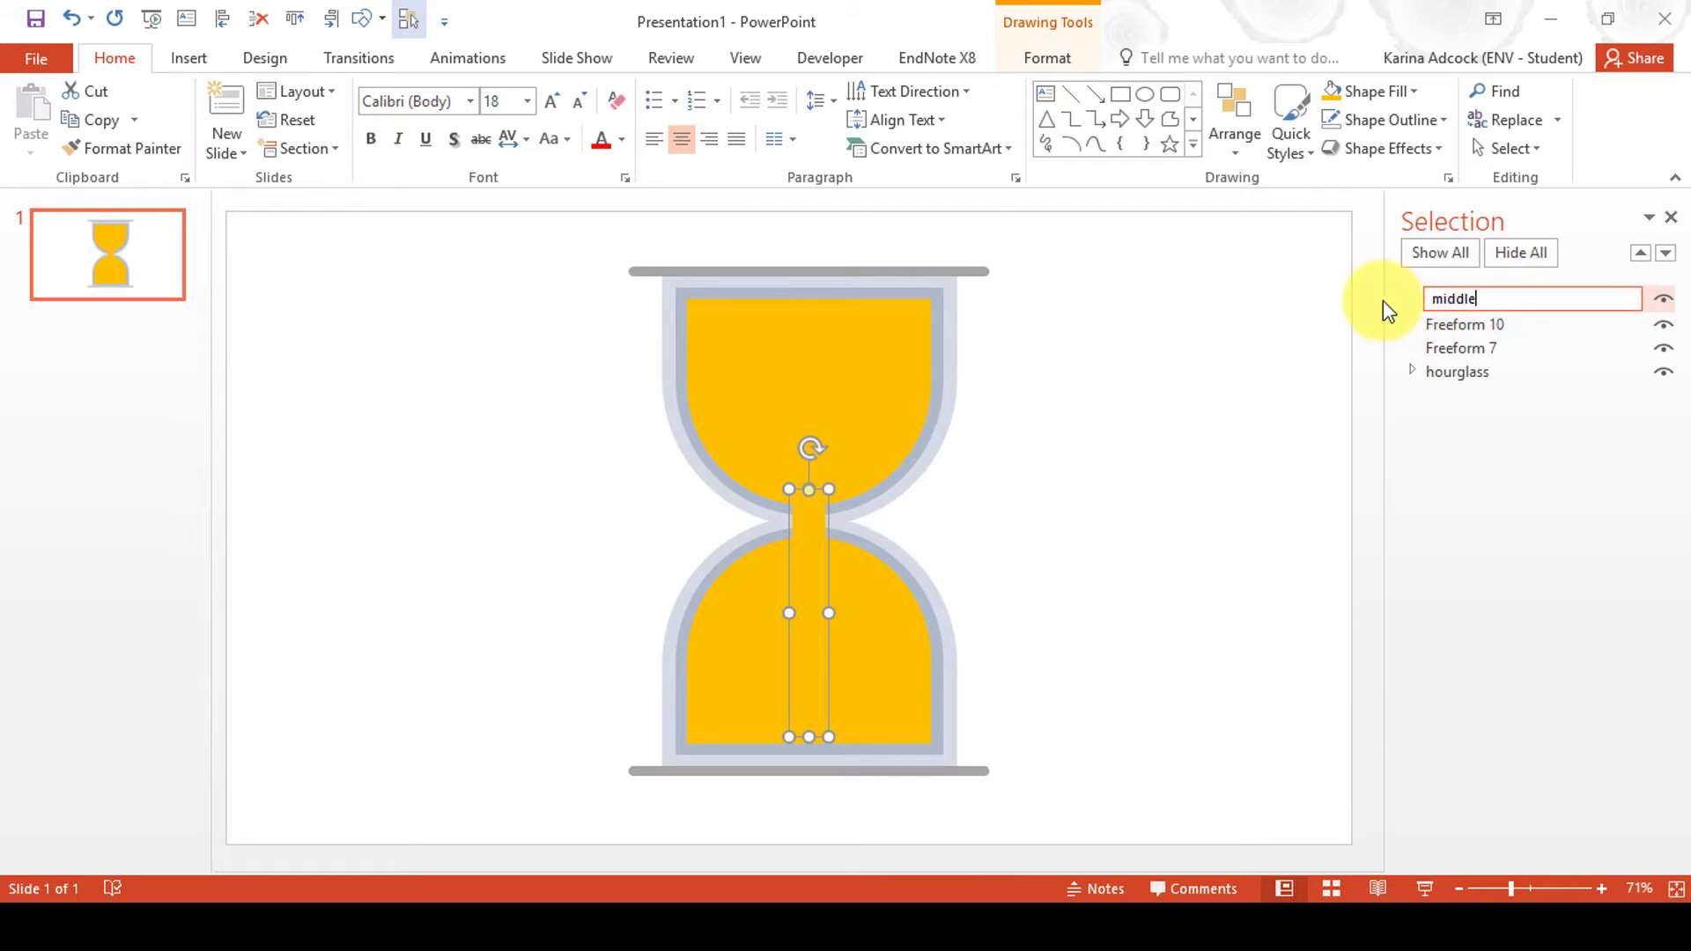
key(Return)
Step: Rename the top bulb shape to 'top'
click(1439, 328)
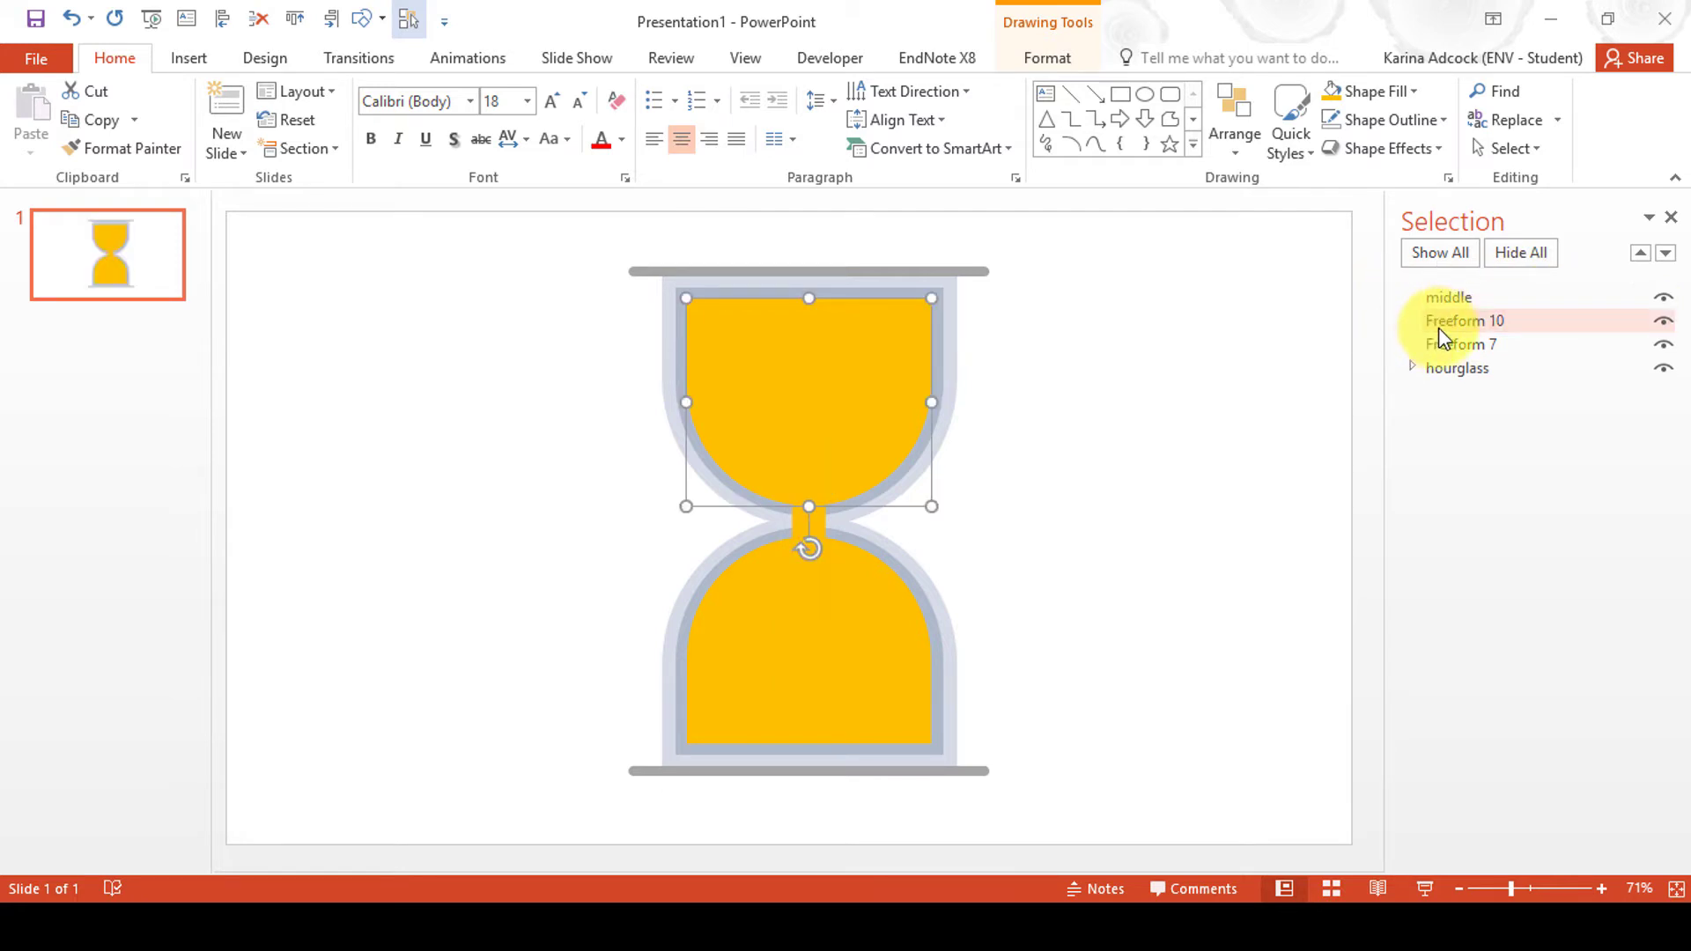
click(1540, 330)
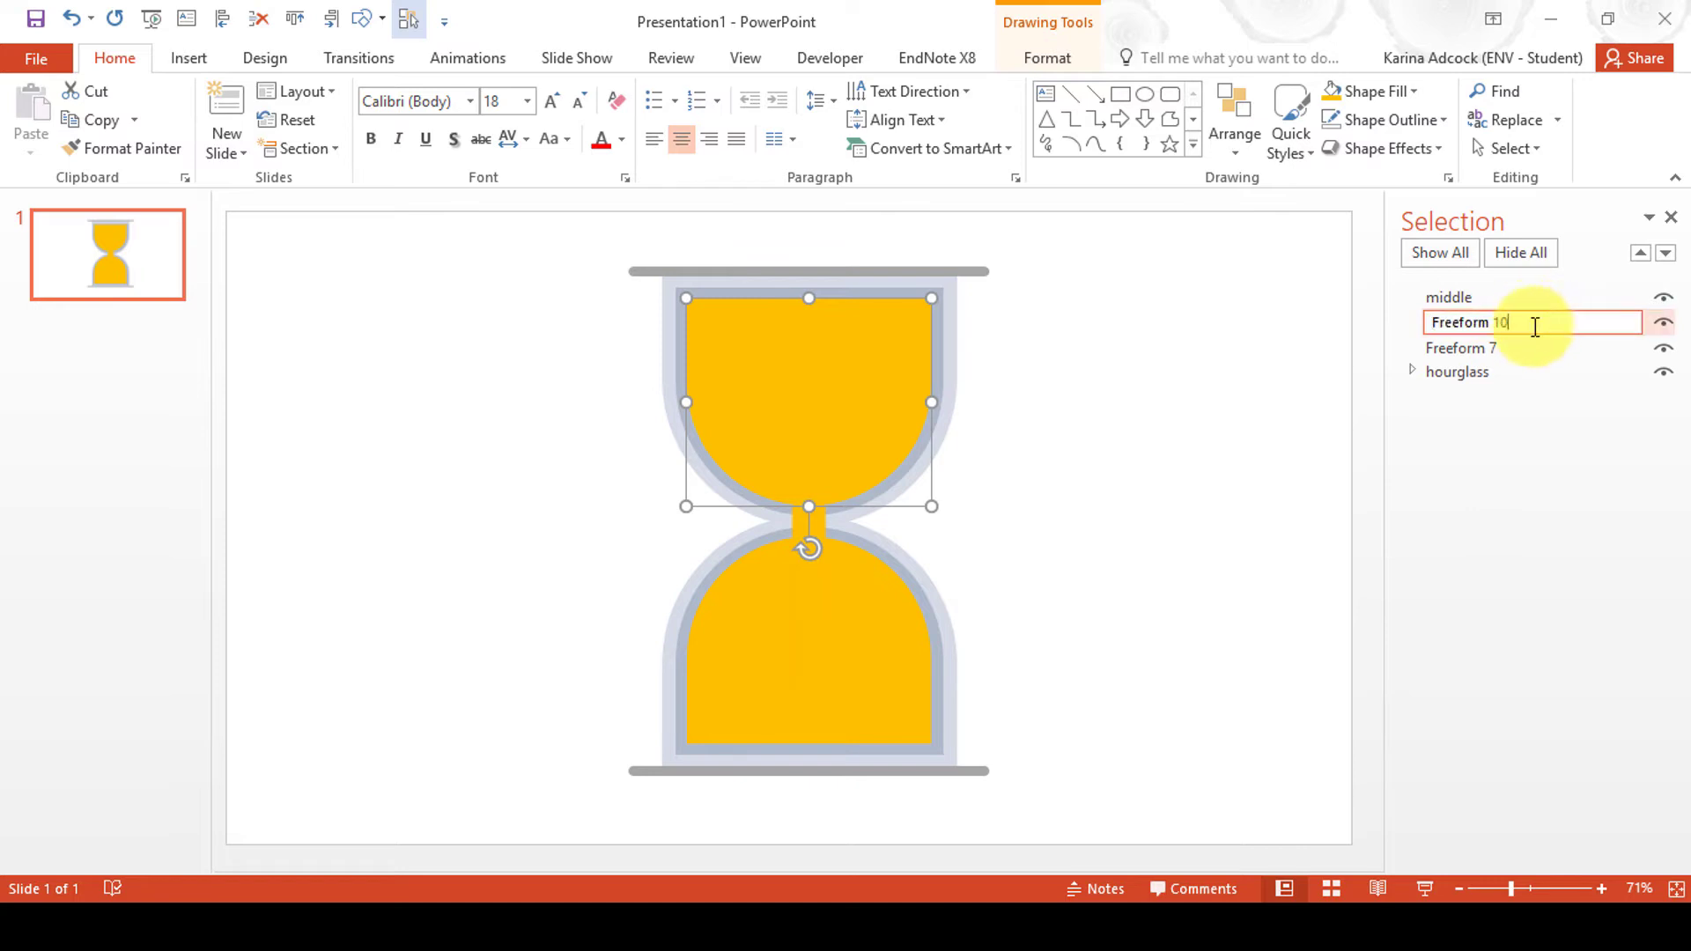
key(BackSpace)
text(top)
key(Return)
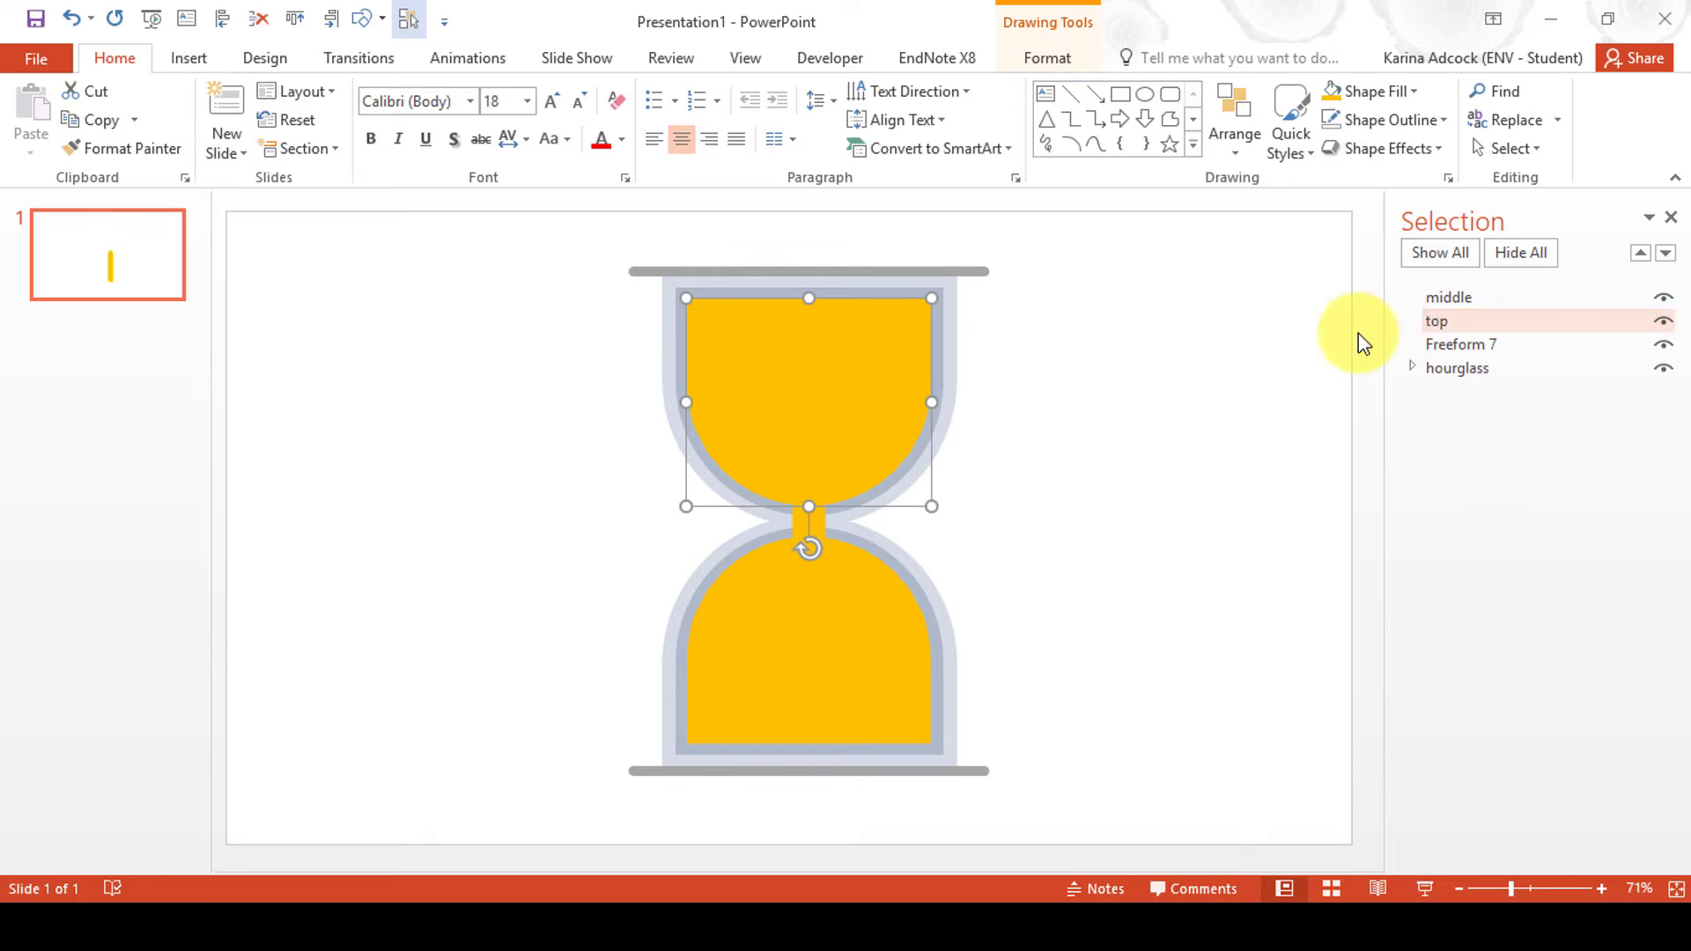
Step: Rename the bottom bulb shape to 'bottom' and close the Selection Pane
click(1484, 343)
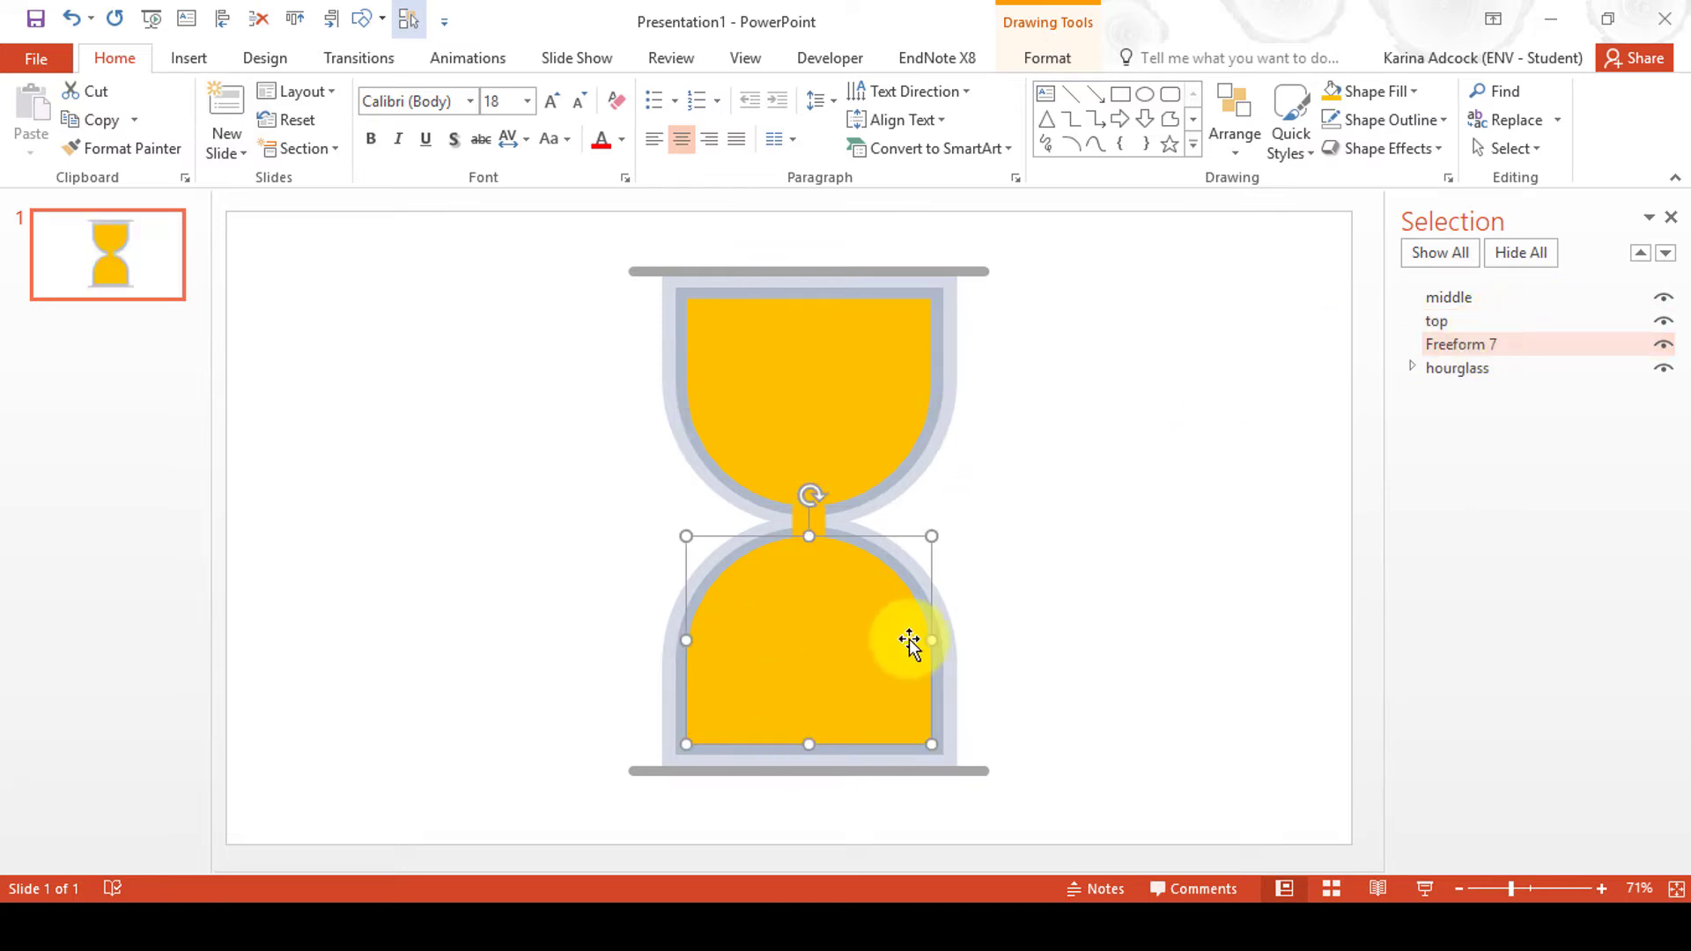
click(1506, 346)
key(BackSpace)
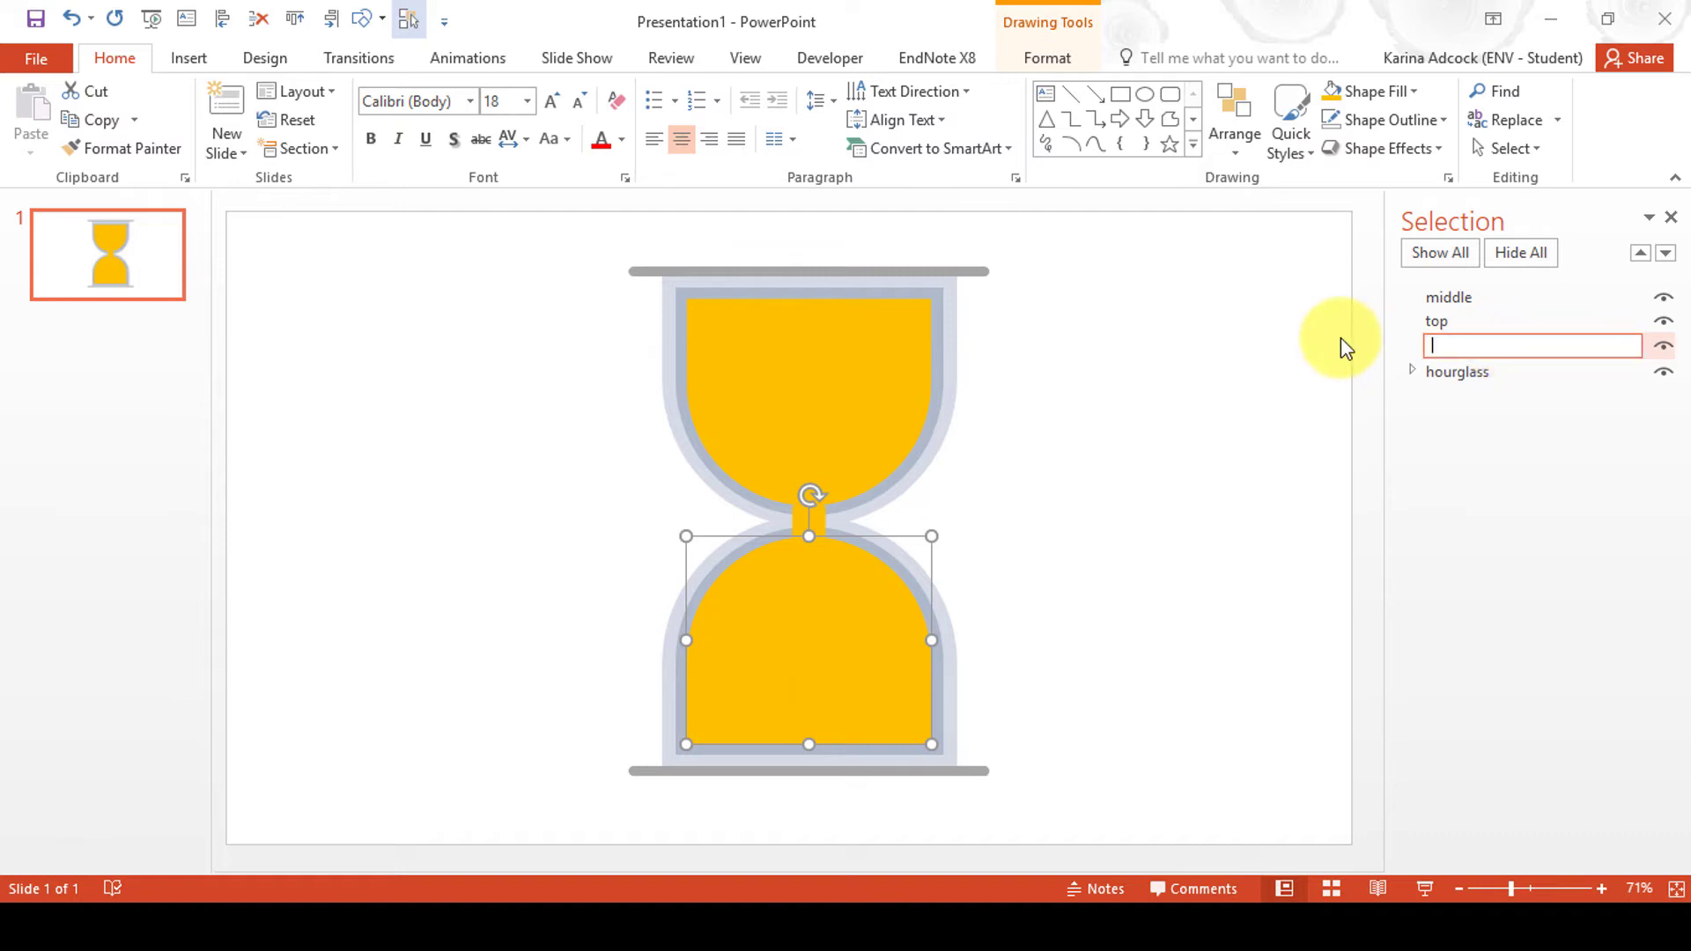
text(bottom)
key(Return)
click(1673, 218)
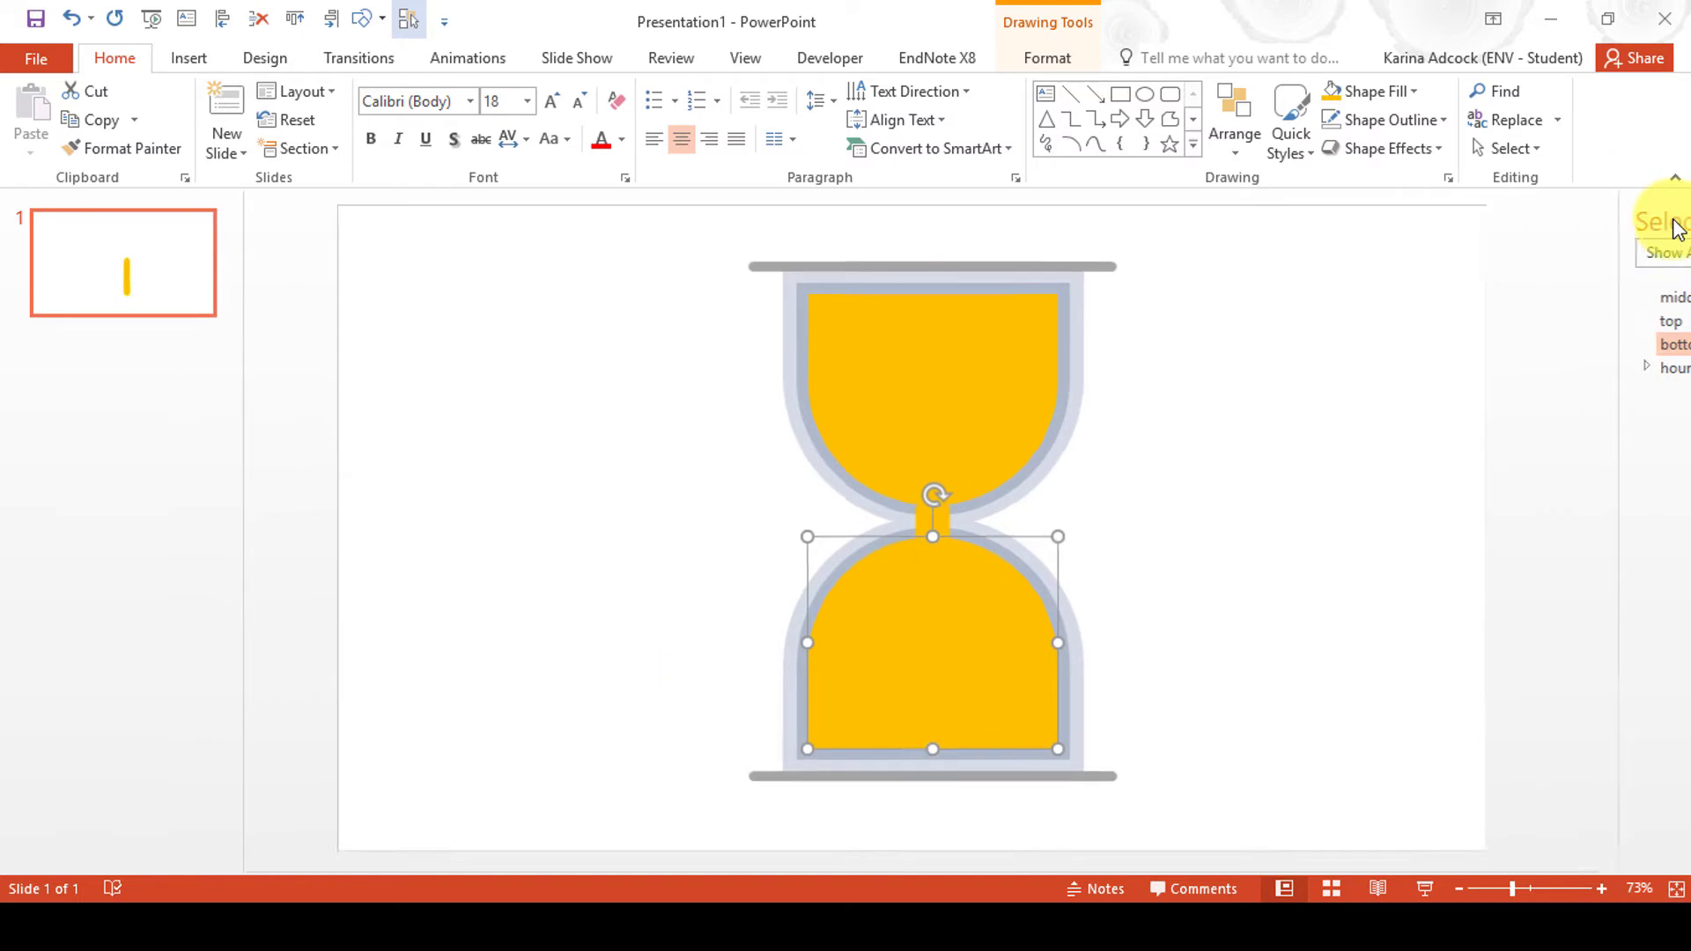
Step: Open the Animation Pane and give the top sand shape an Exit Wipe running From Top
click(458, 55)
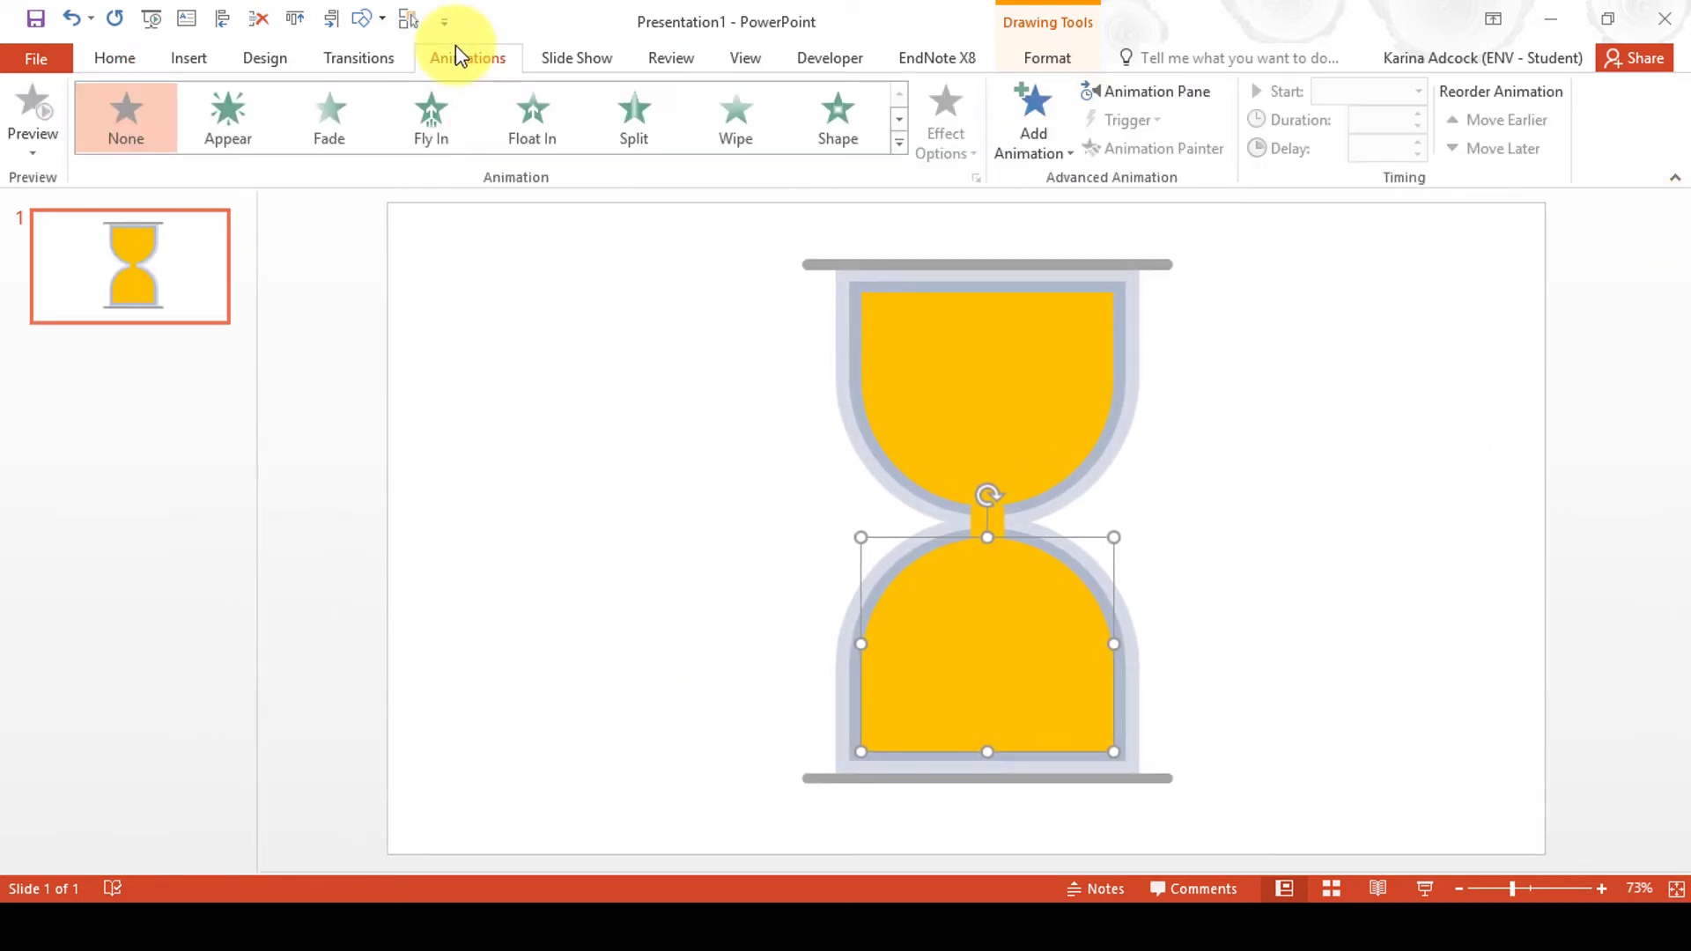
click(1138, 92)
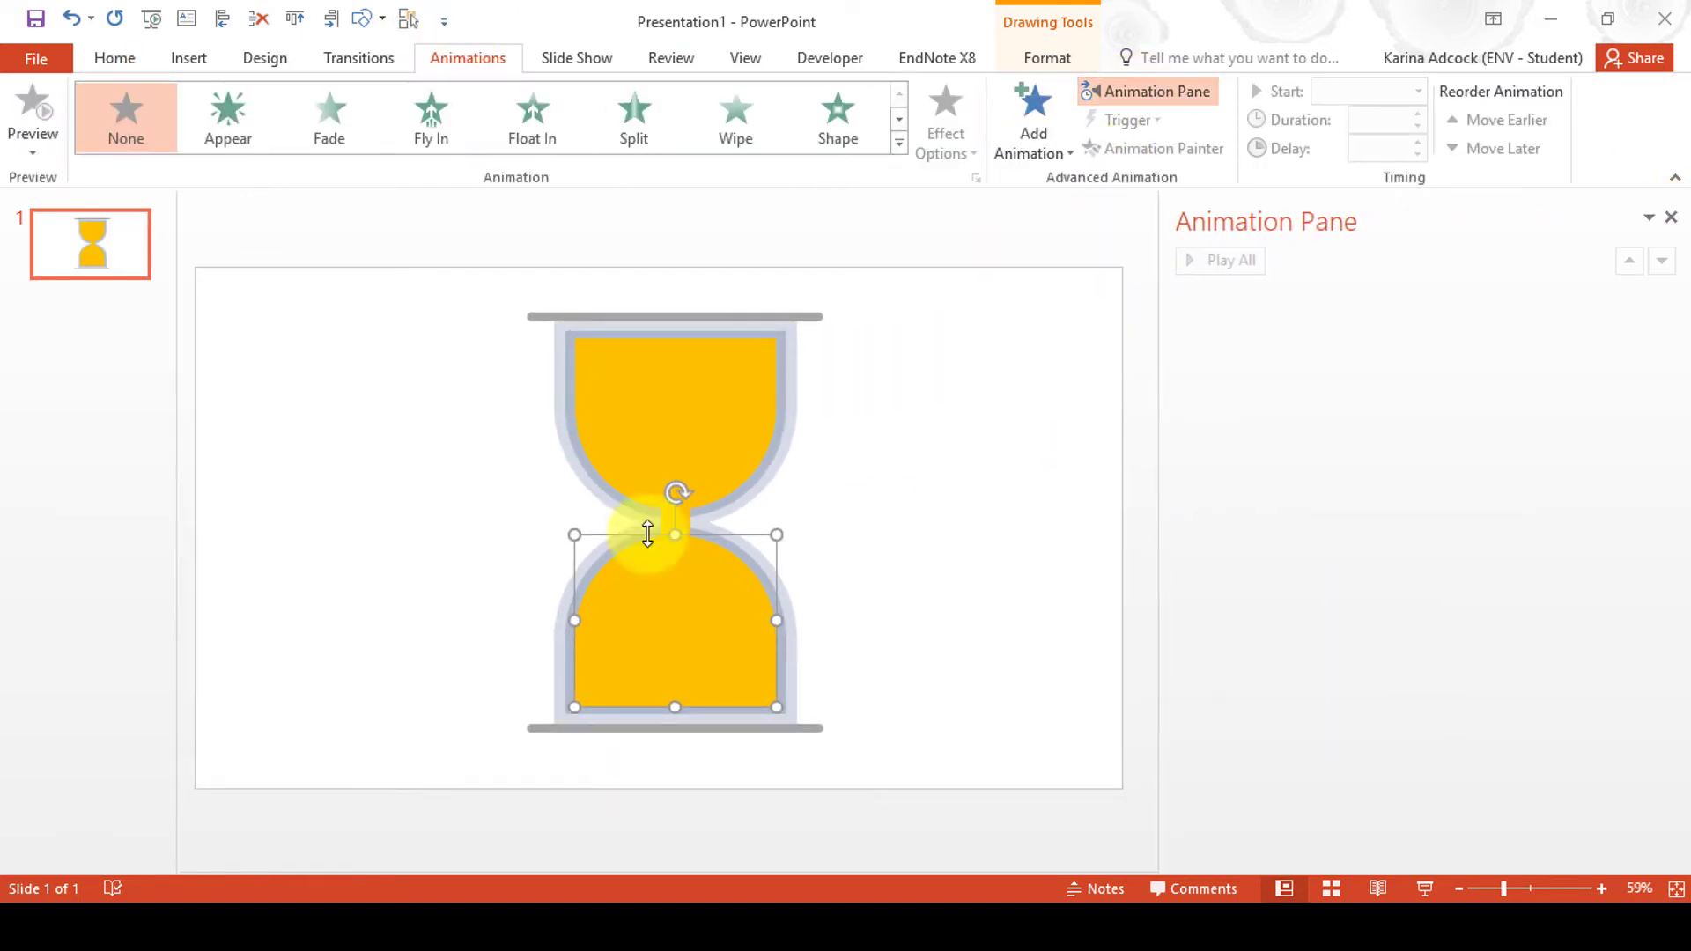
click(620, 370)
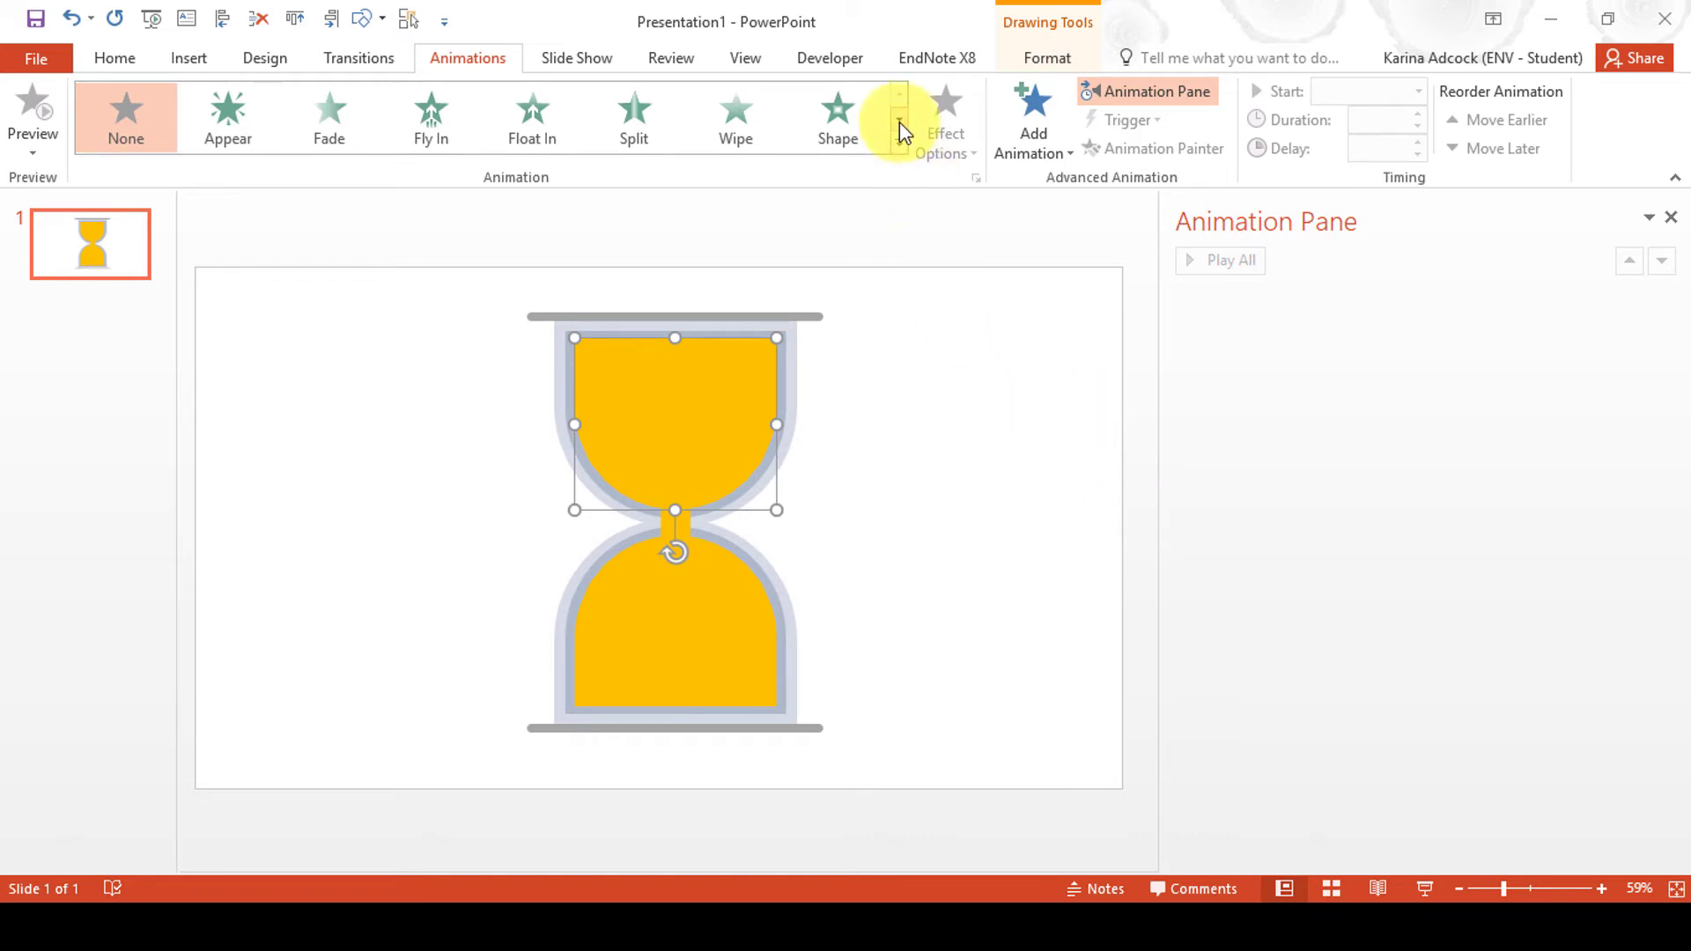
click(900, 146)
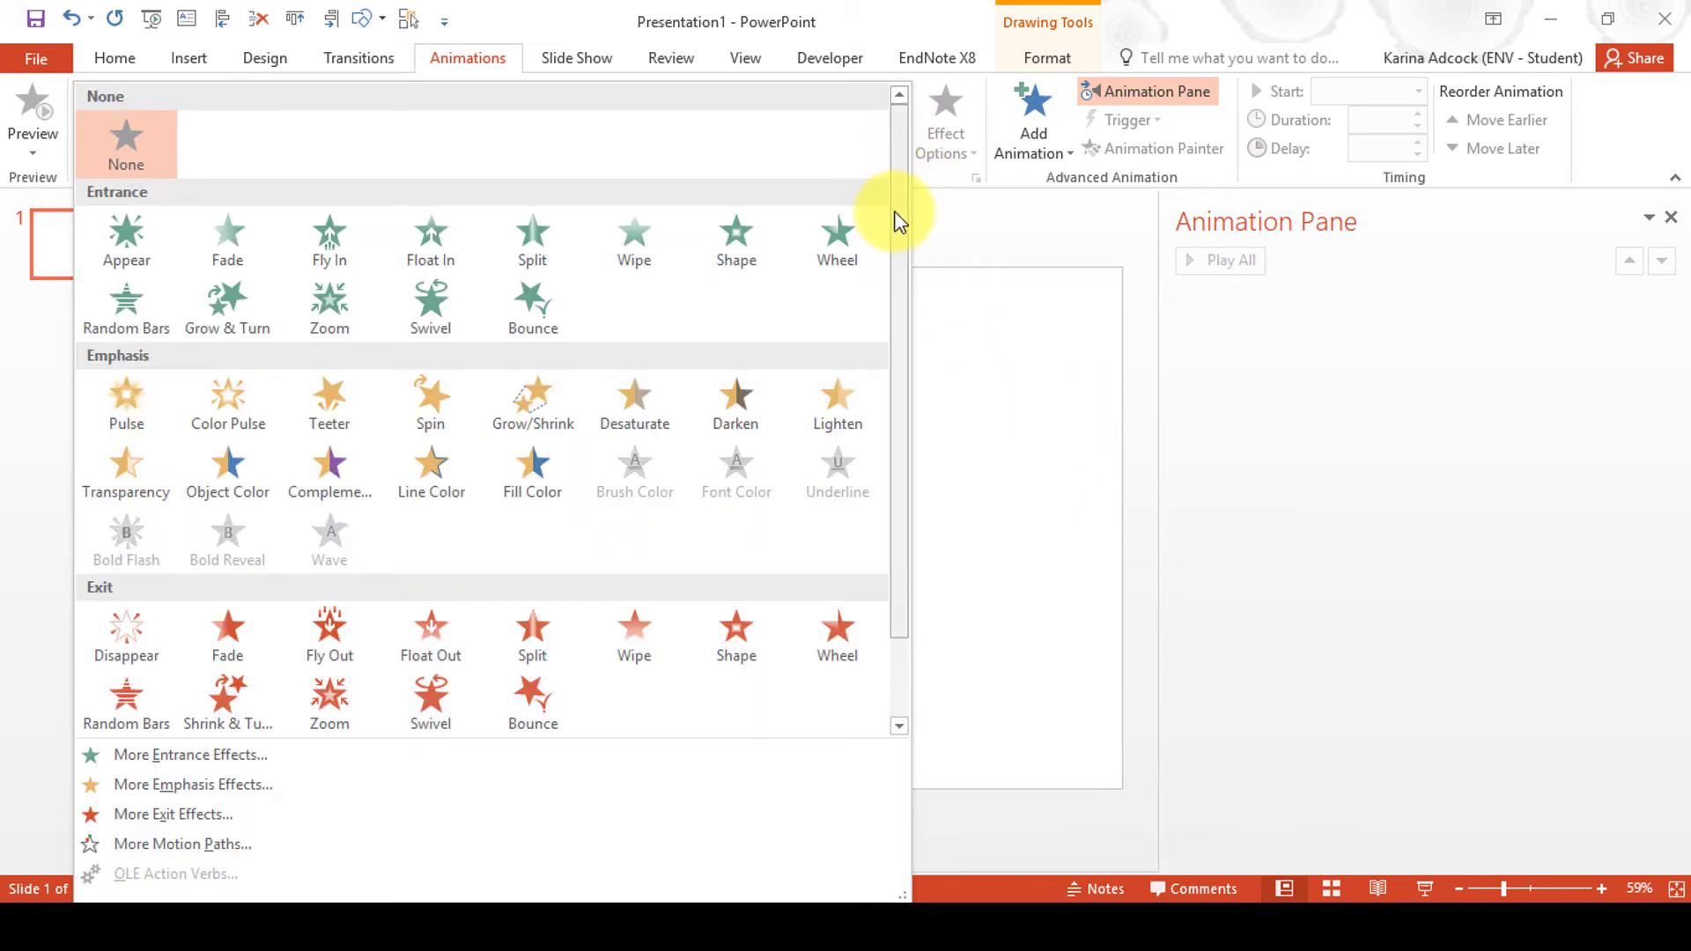
scroll(899, 220, down, 1)
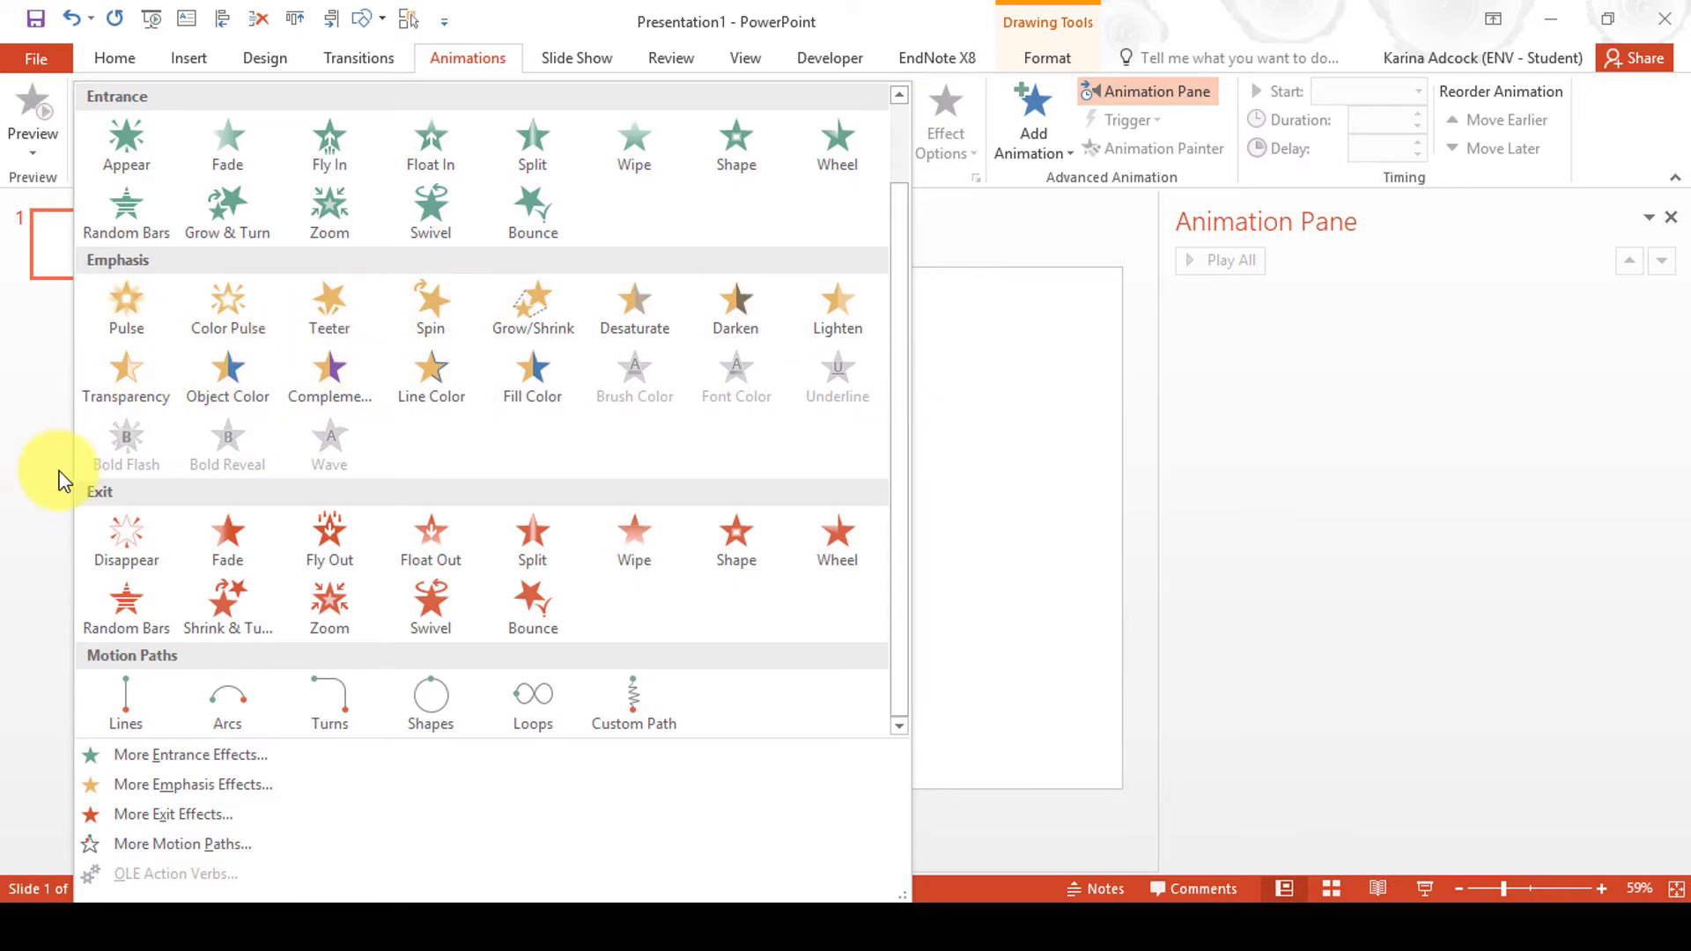
click(643, 537)
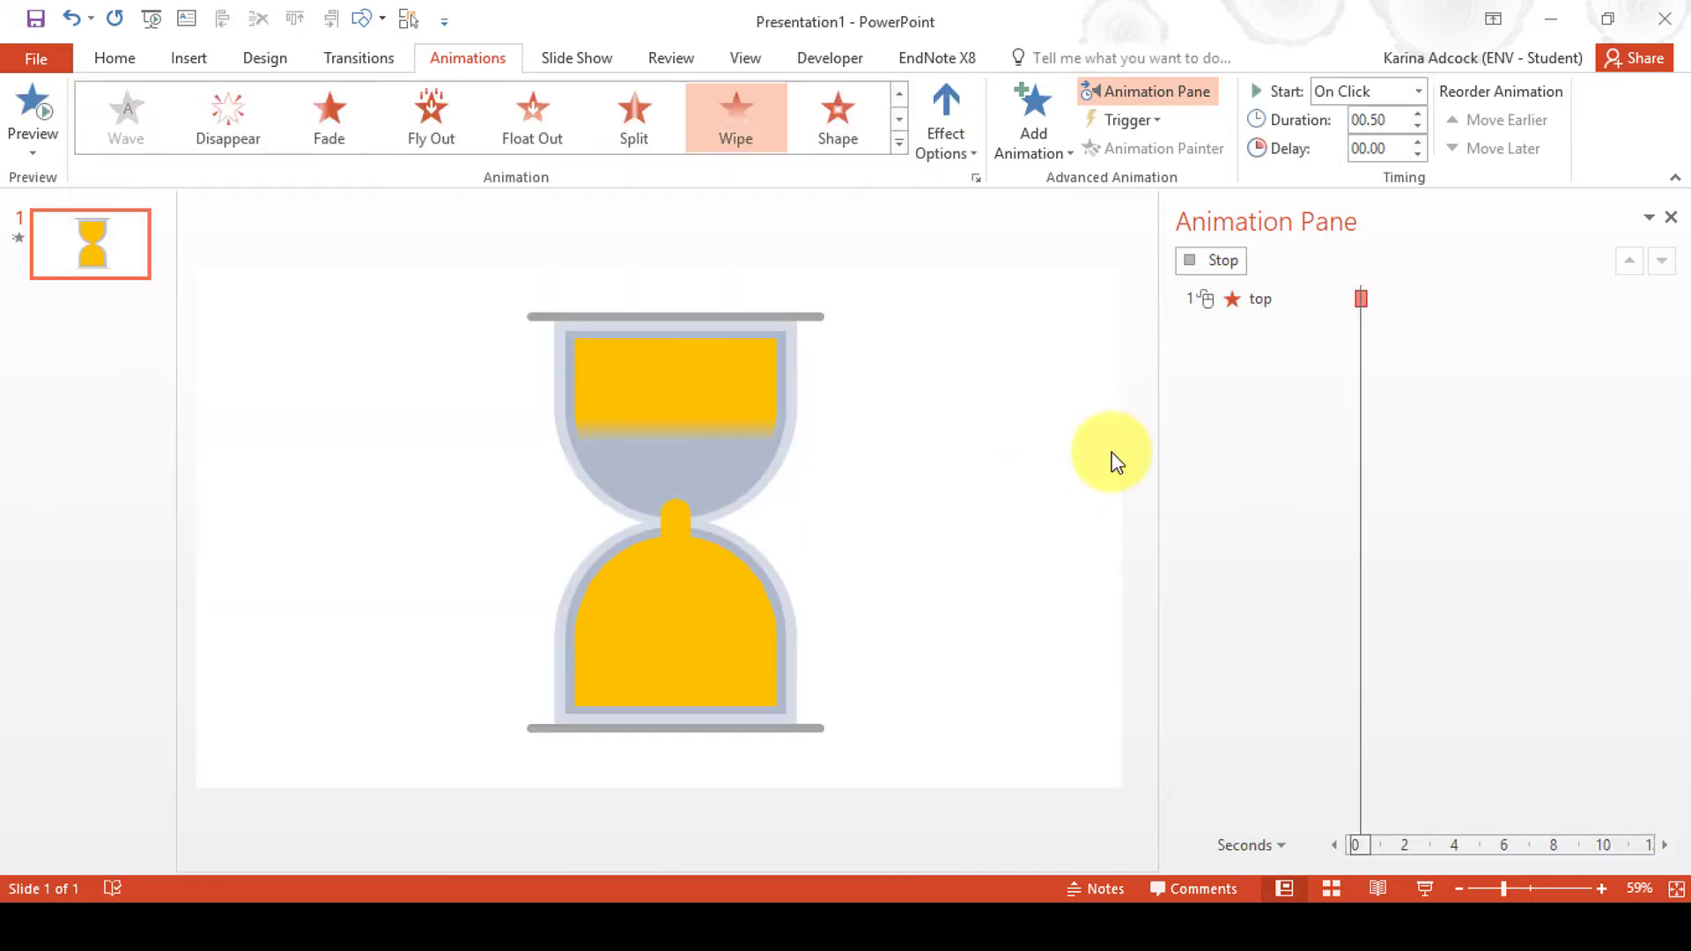
click(936, 114)
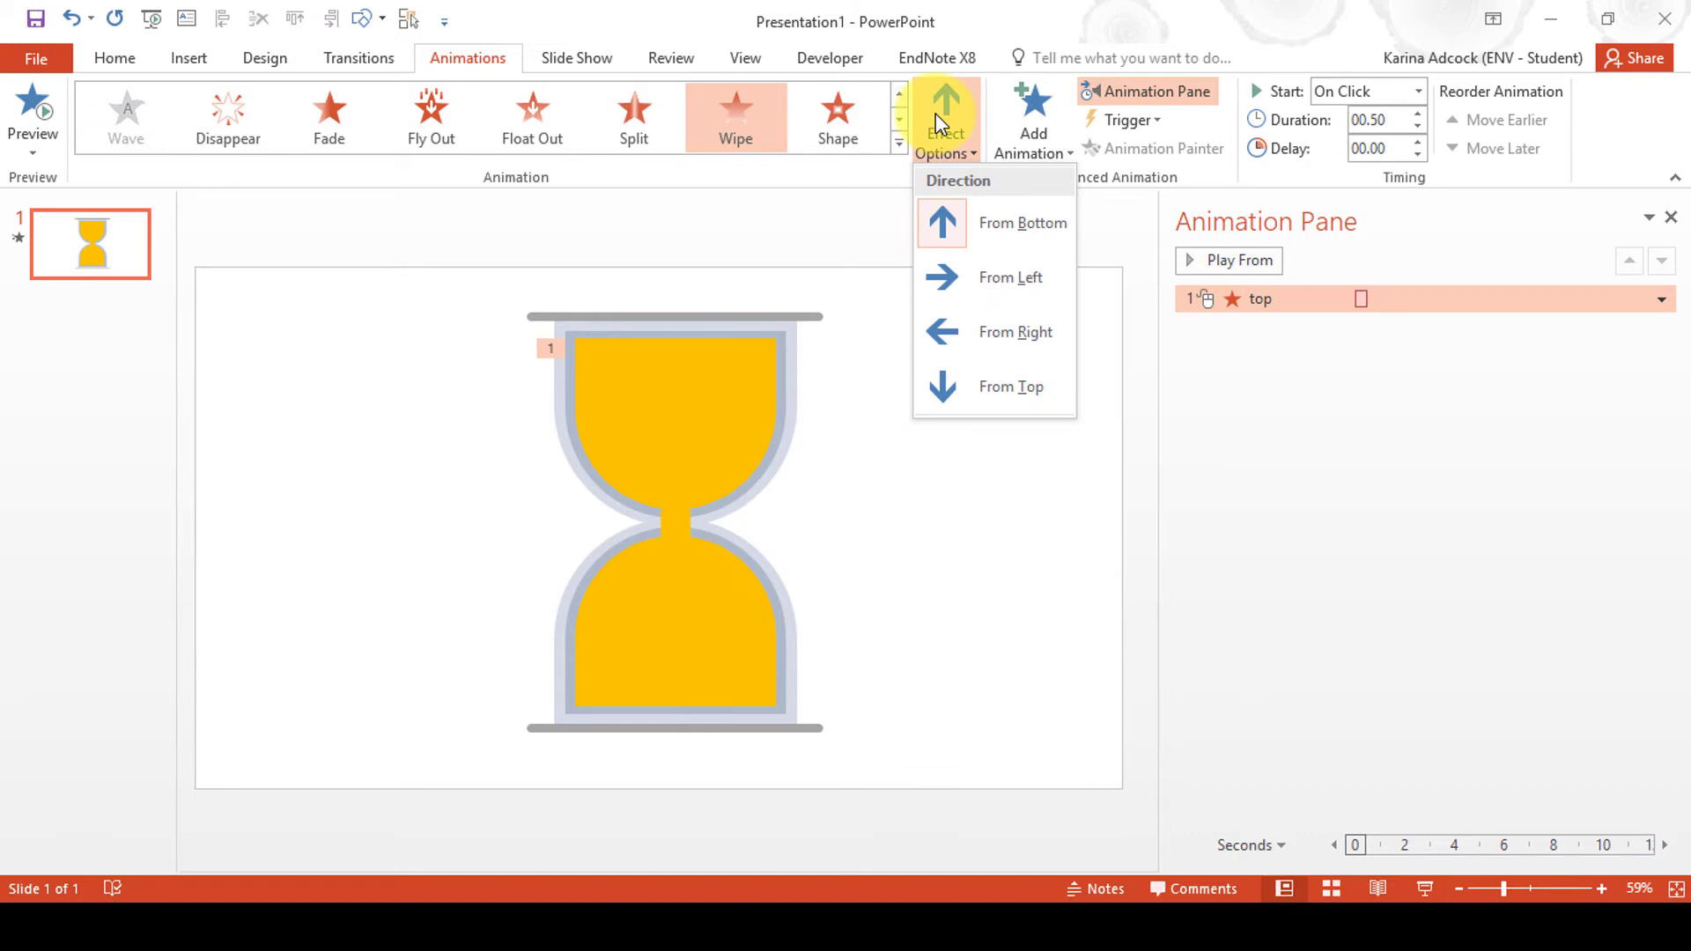
click(993, 387)
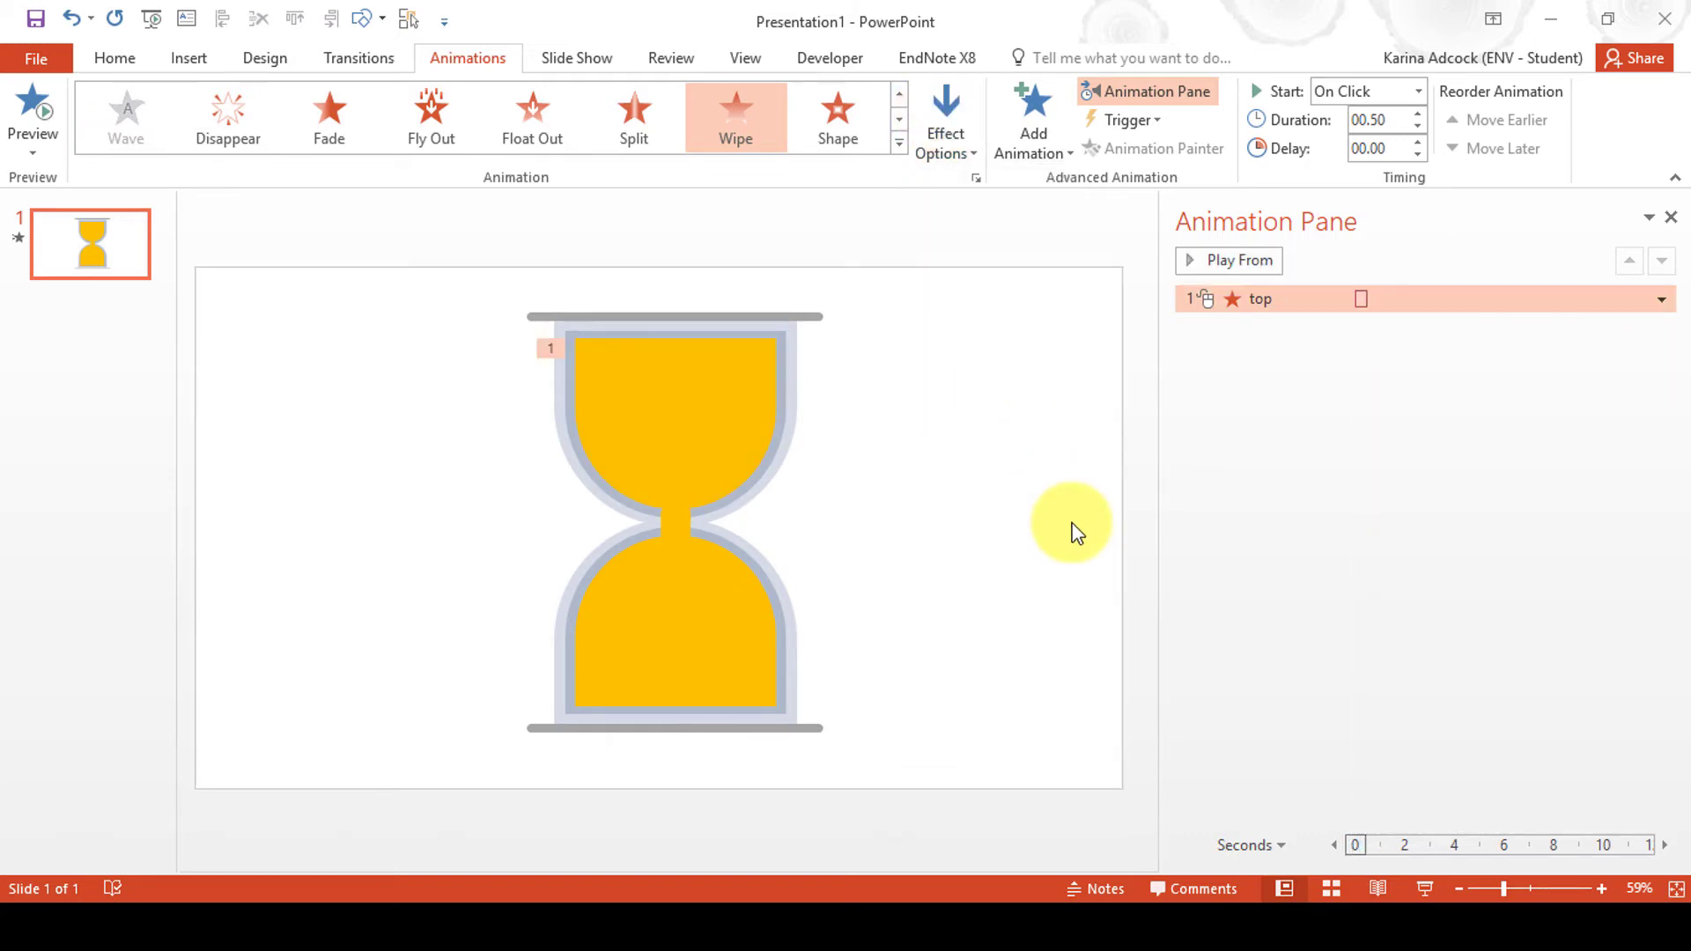
Step: Apply an Entrance Wipe From Top to the middle neck rectangle
click(676, 519)
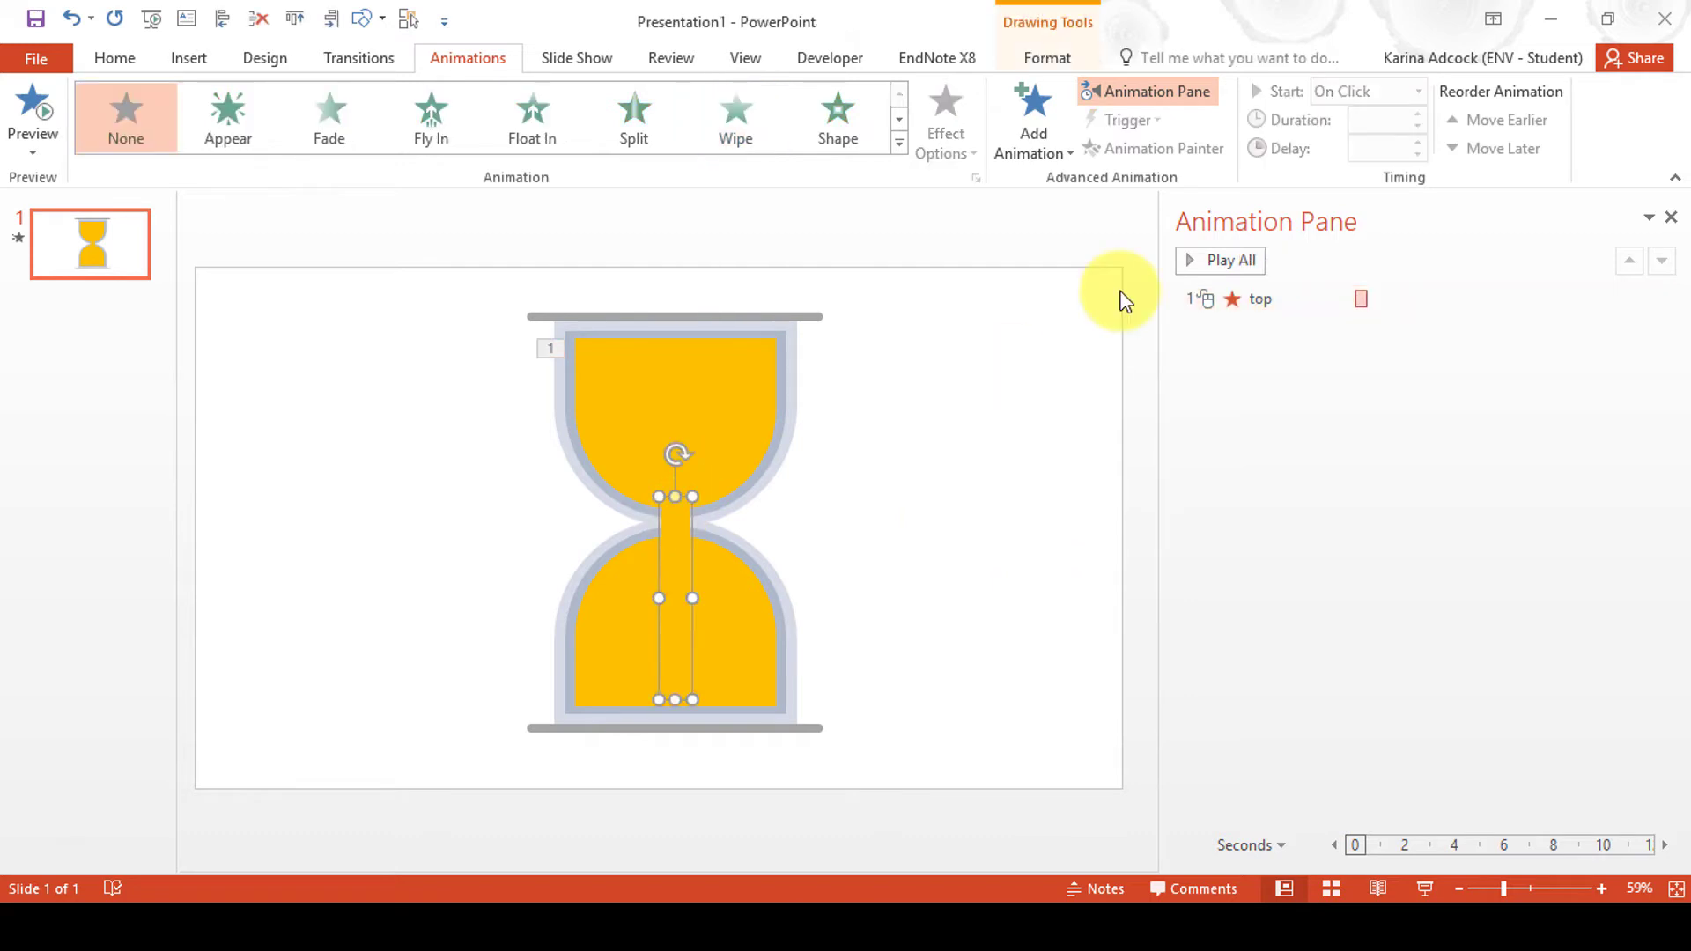
click(899, 144)
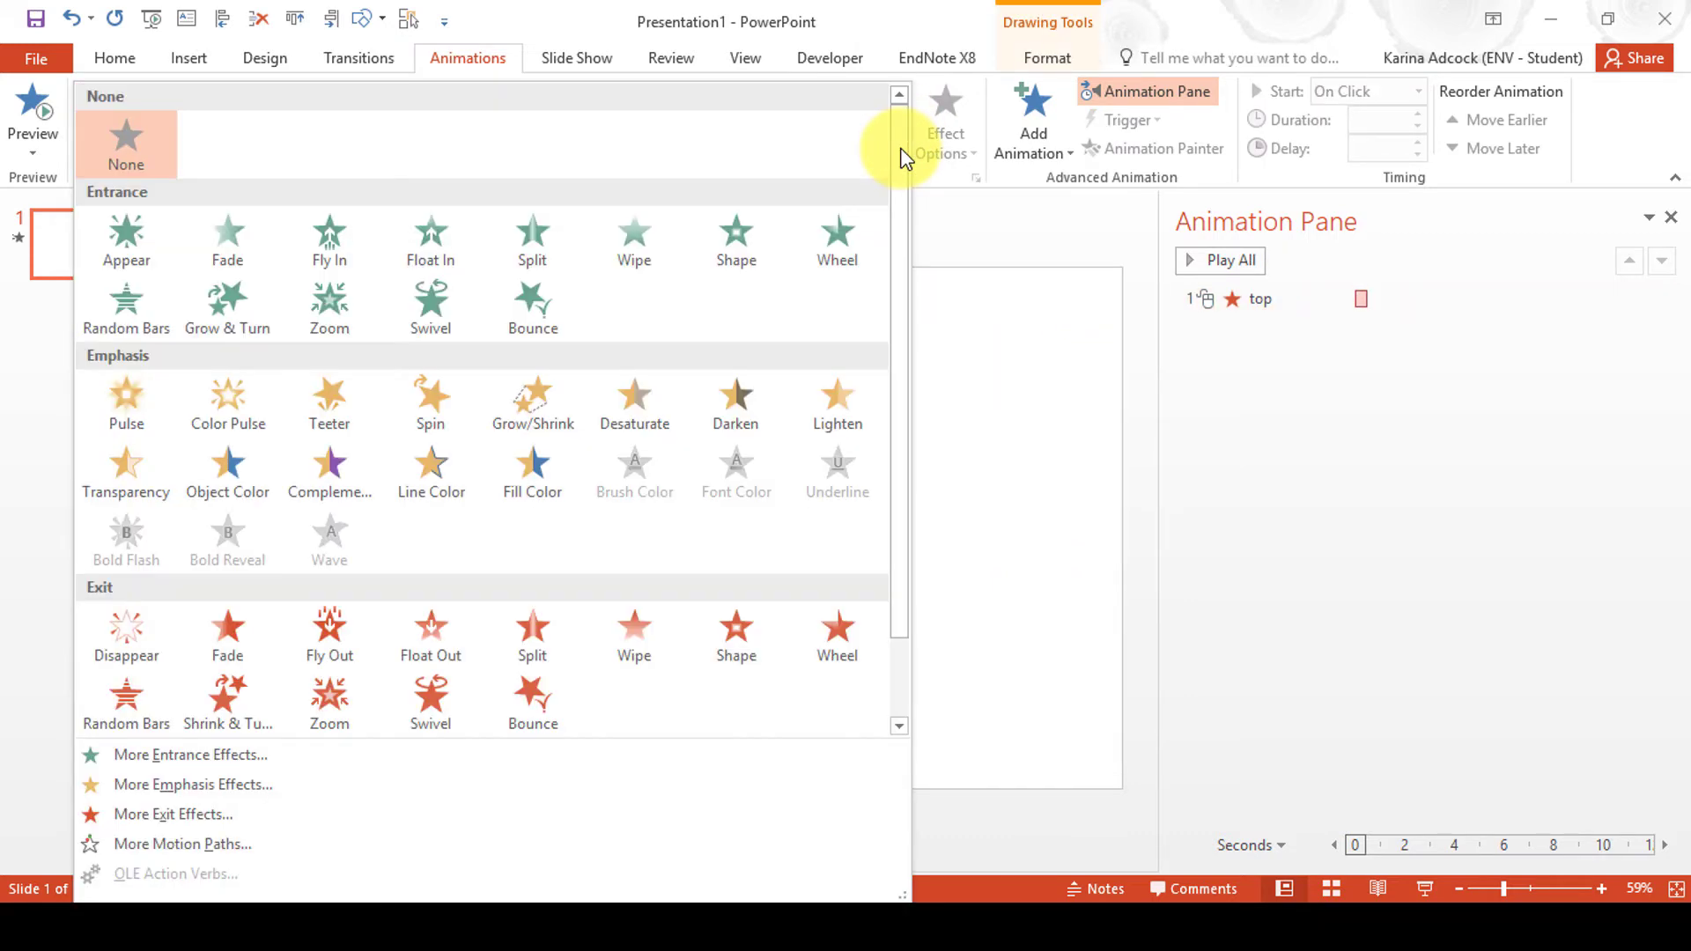
click(637, 247)
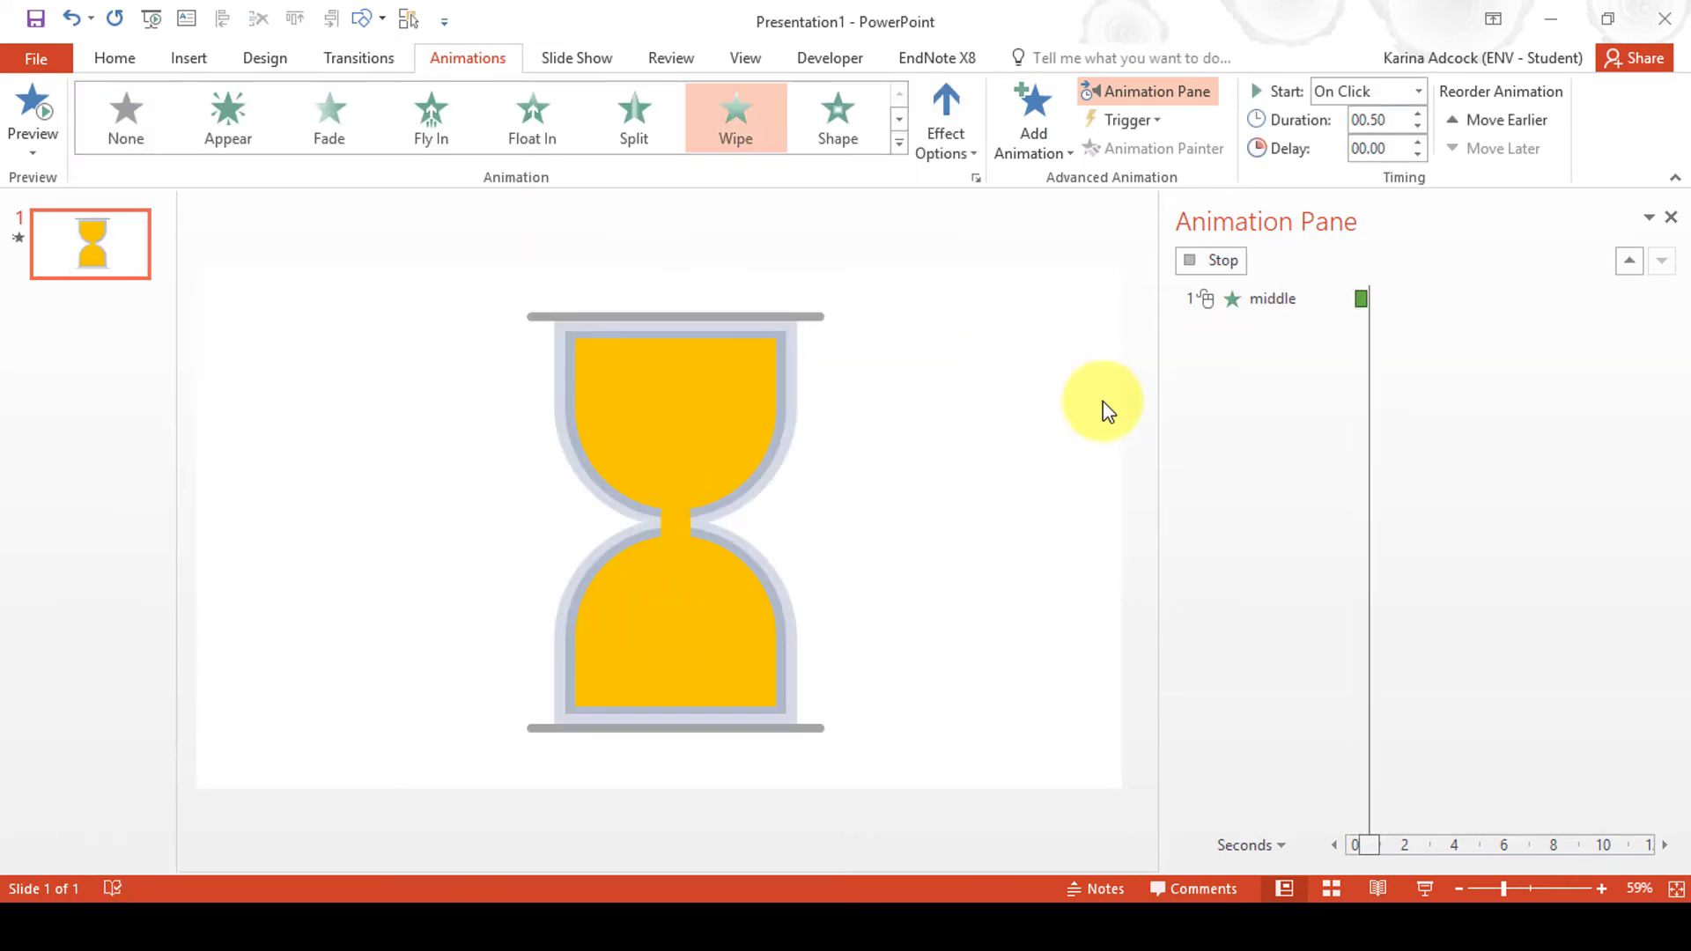
click(948, 95)
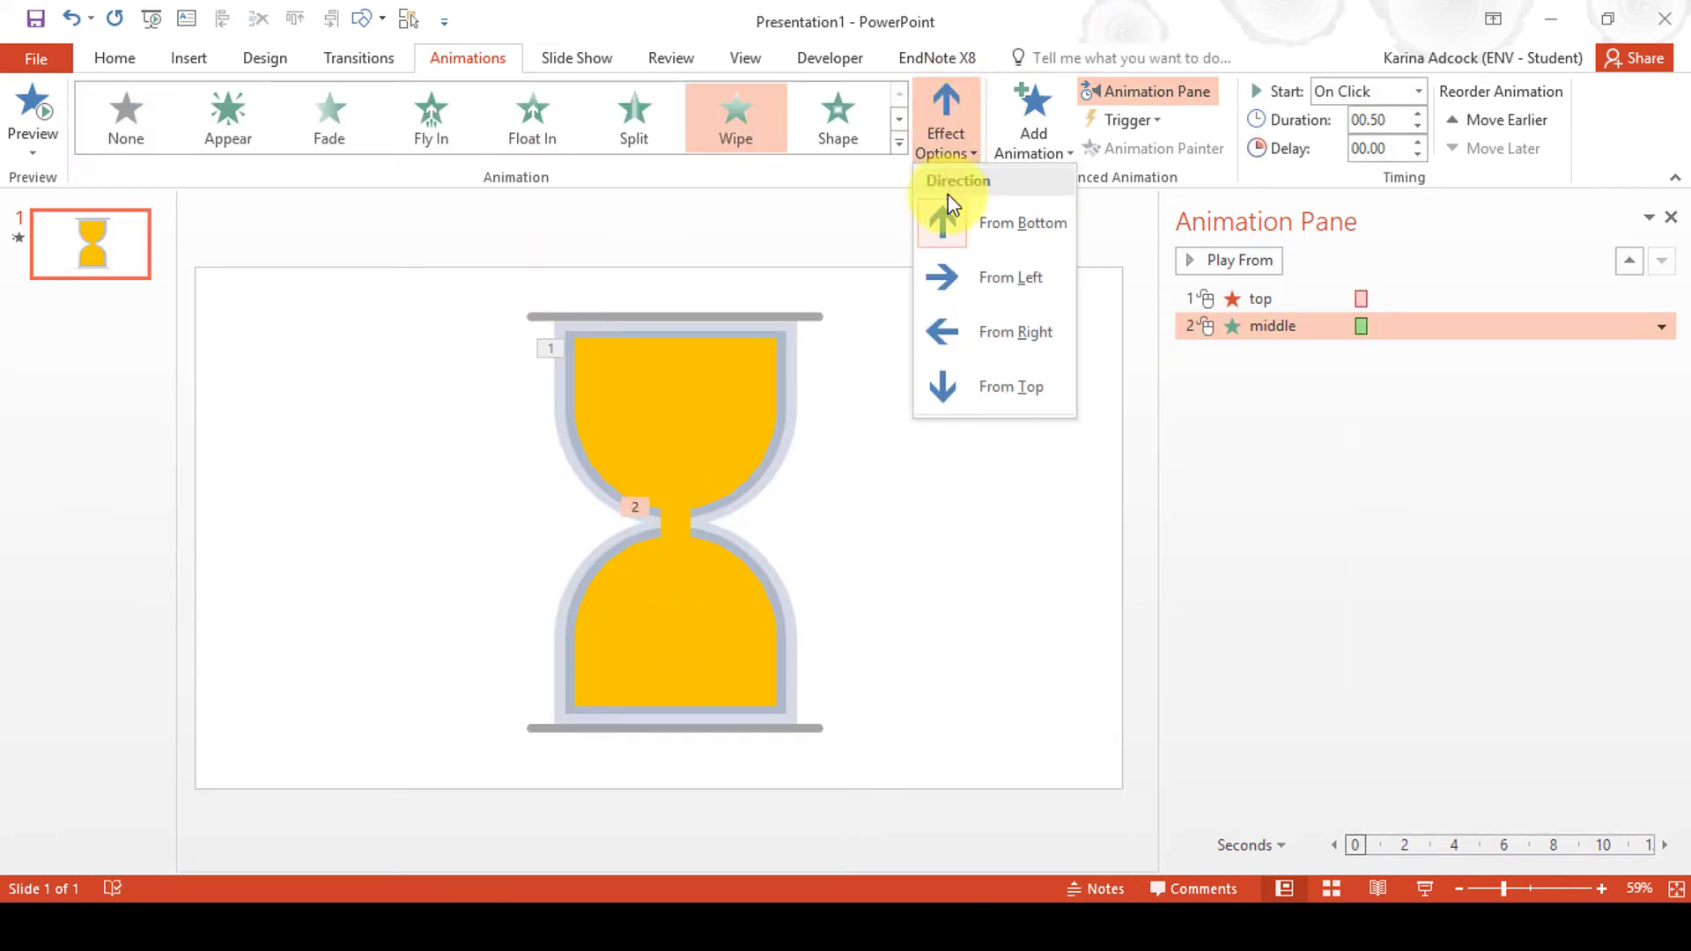
click(1015, 385)
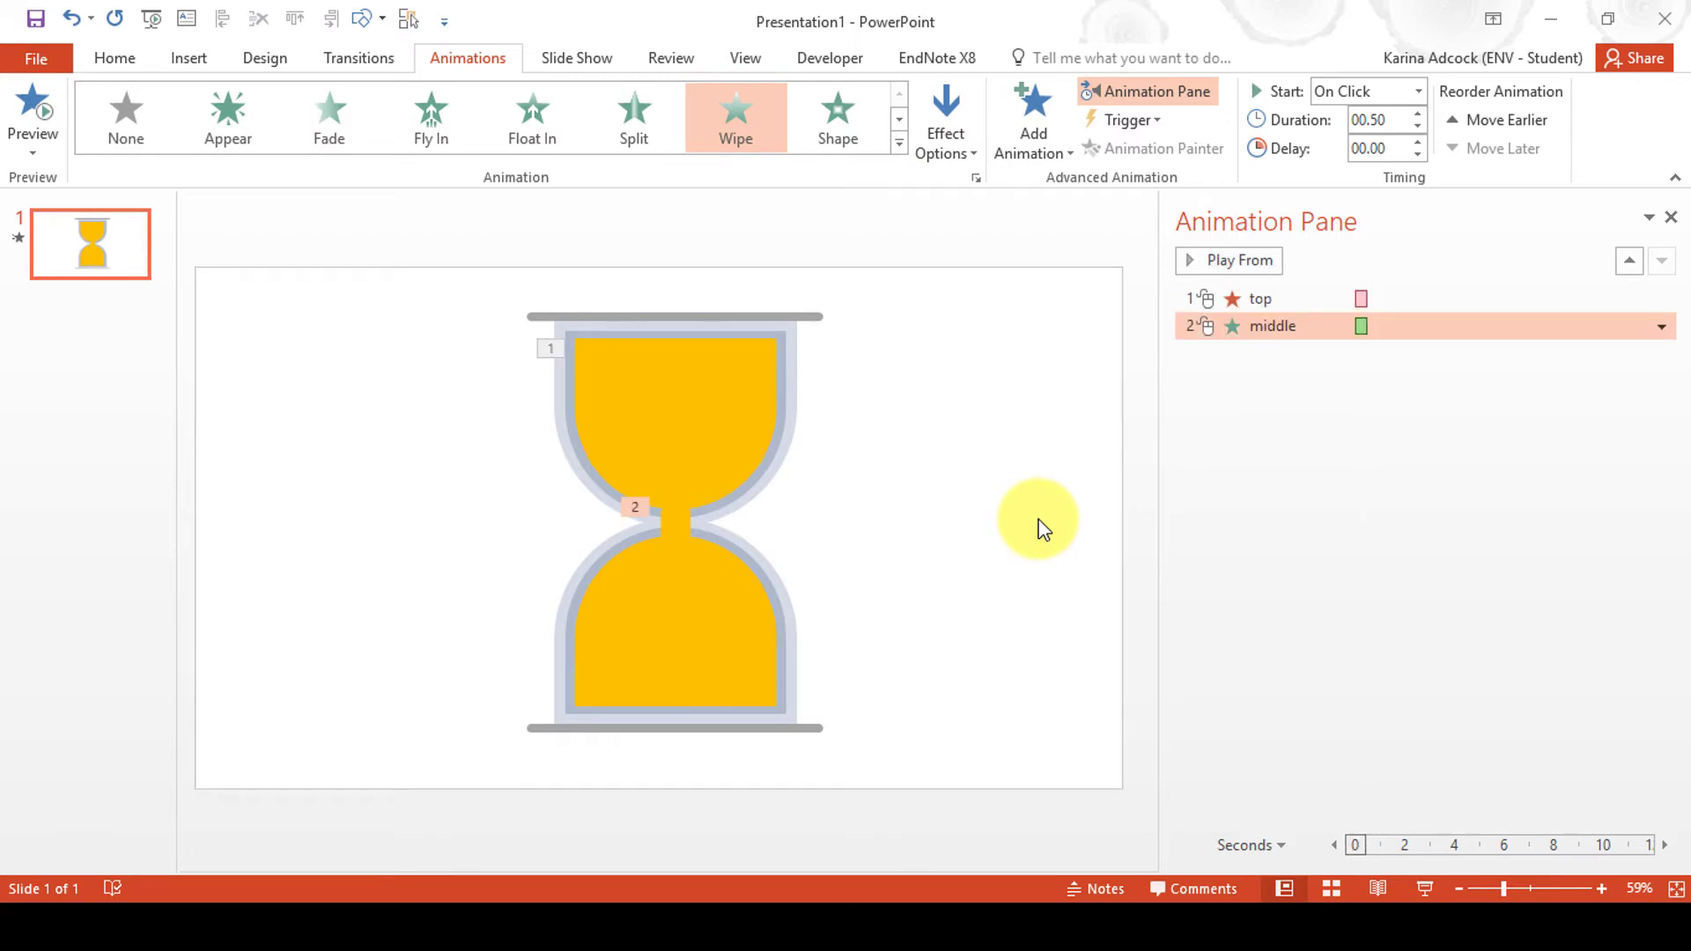
Step: Apply an Entrance Wipe to the bottom sand shape, keeping the From Bottom direction
click(718, 573)
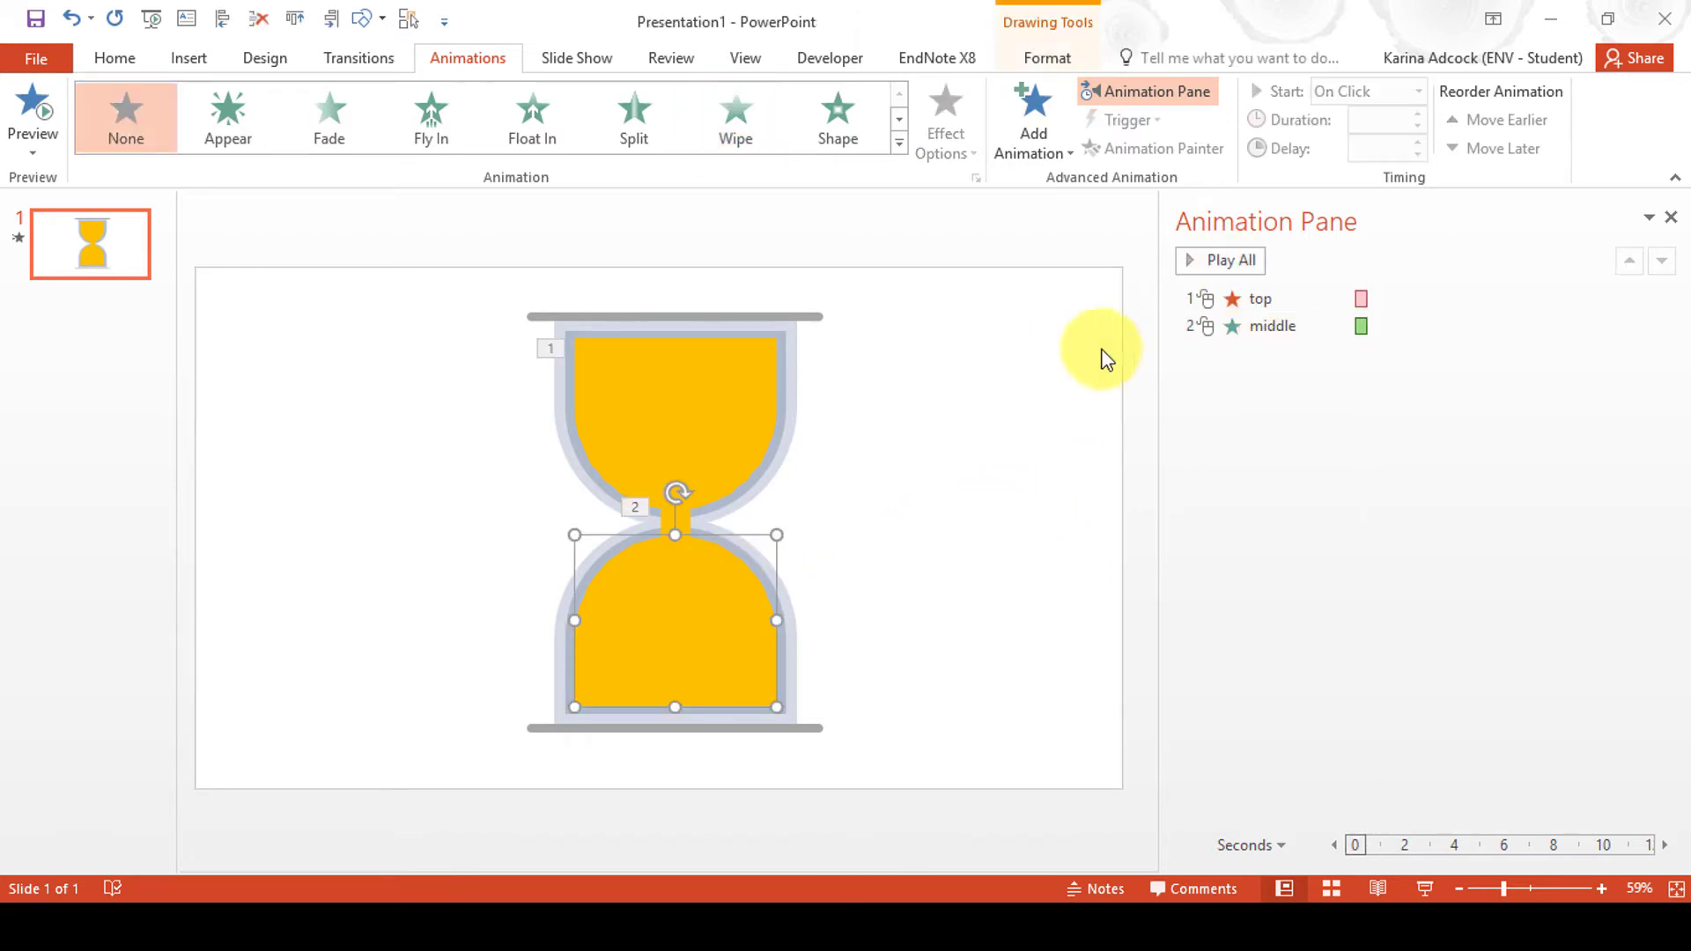
click(900, 144)
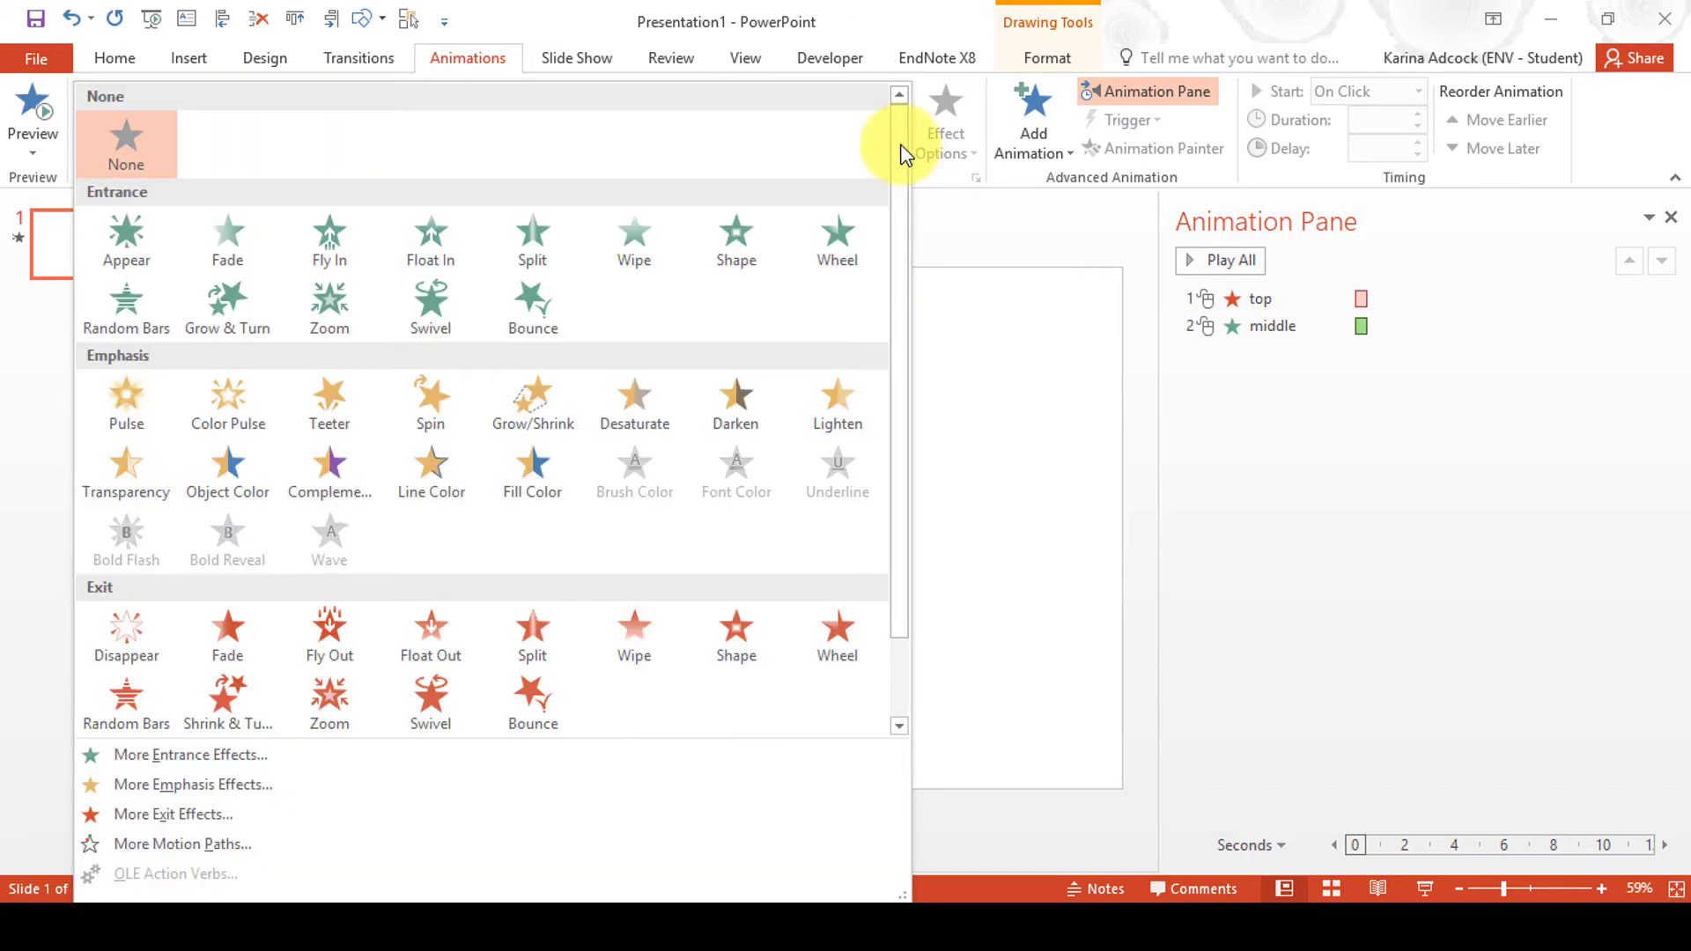
click(639, 244)
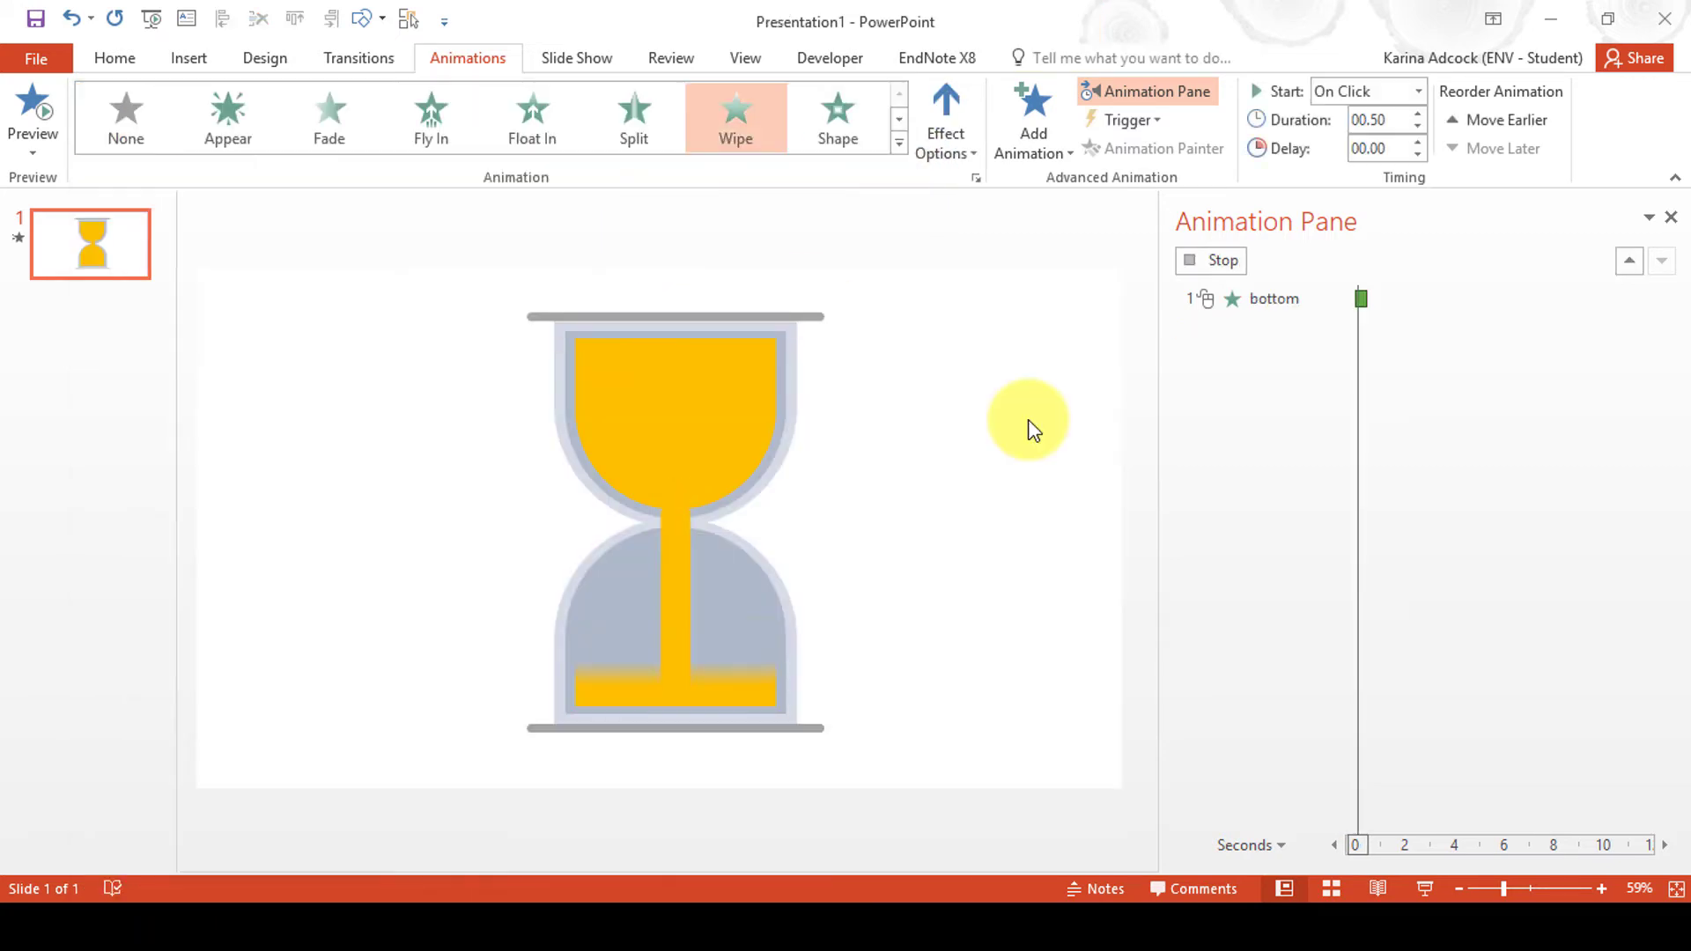
click(948, 134)
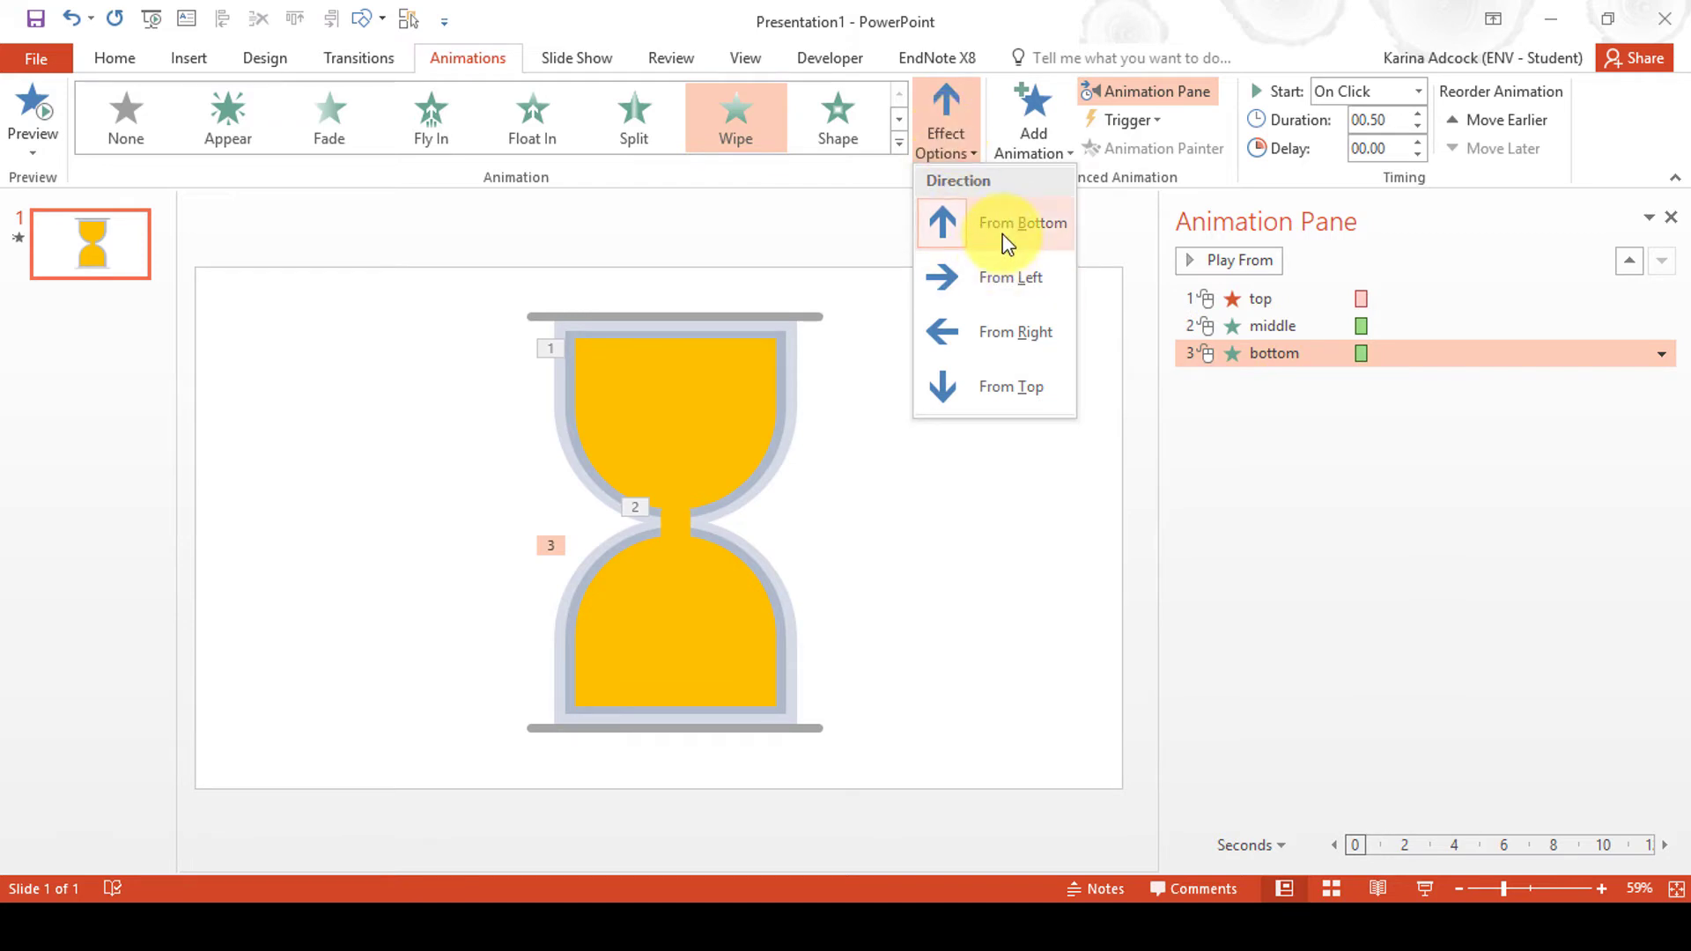
click(930, 581)
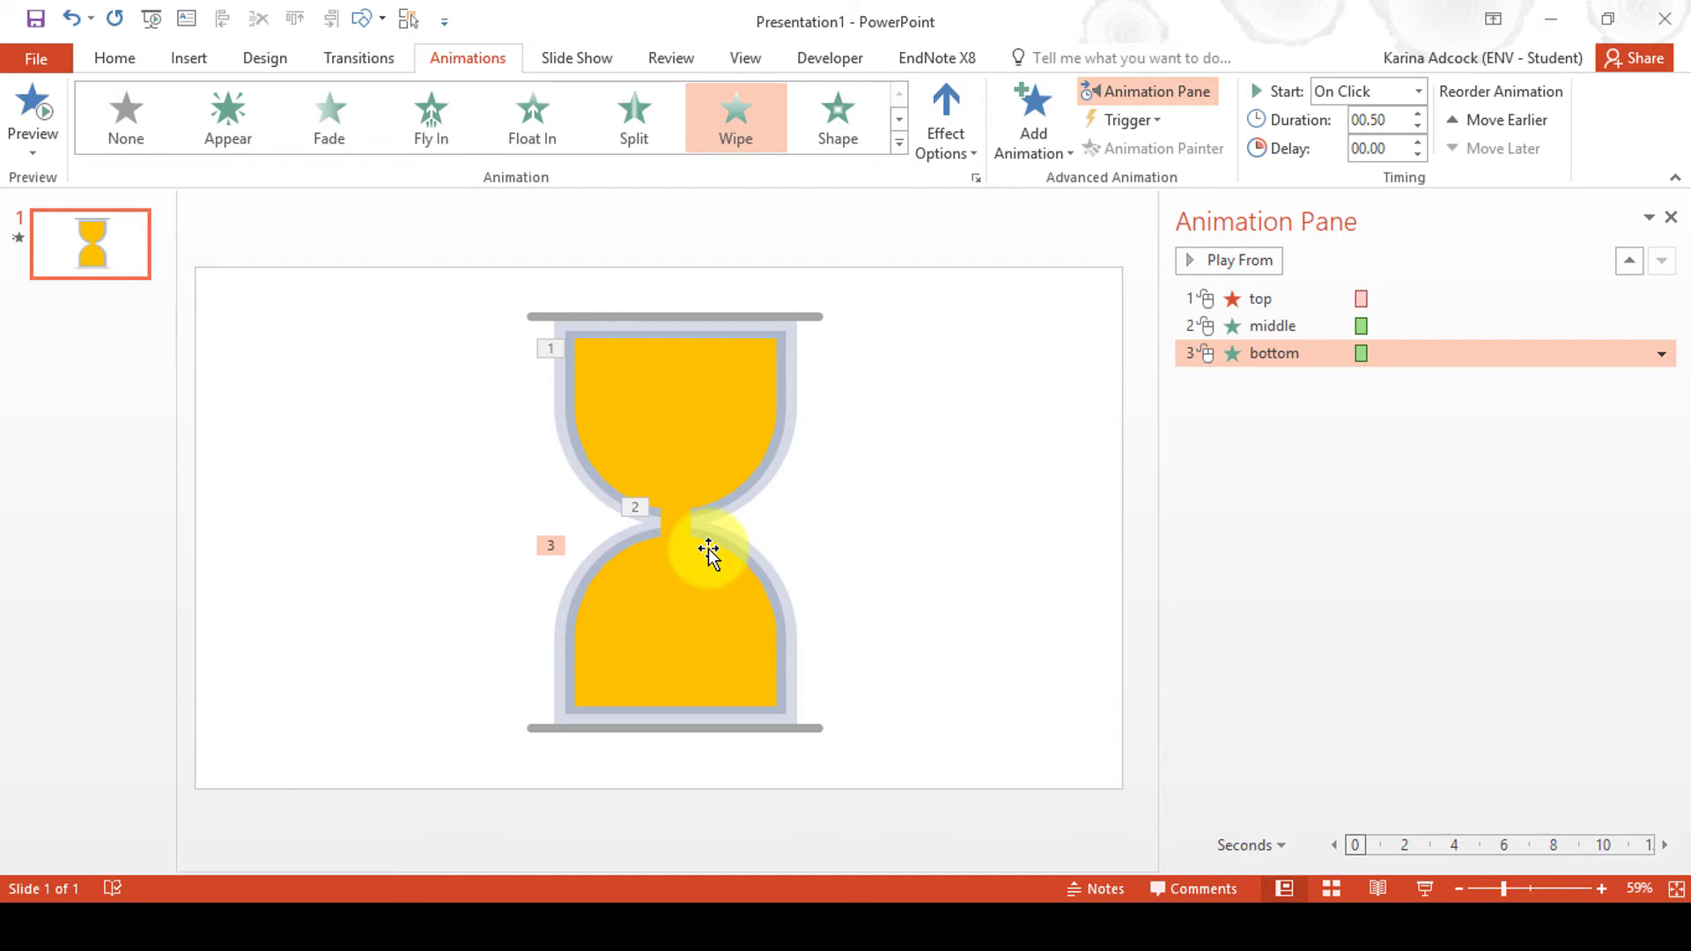
click(678, 515)
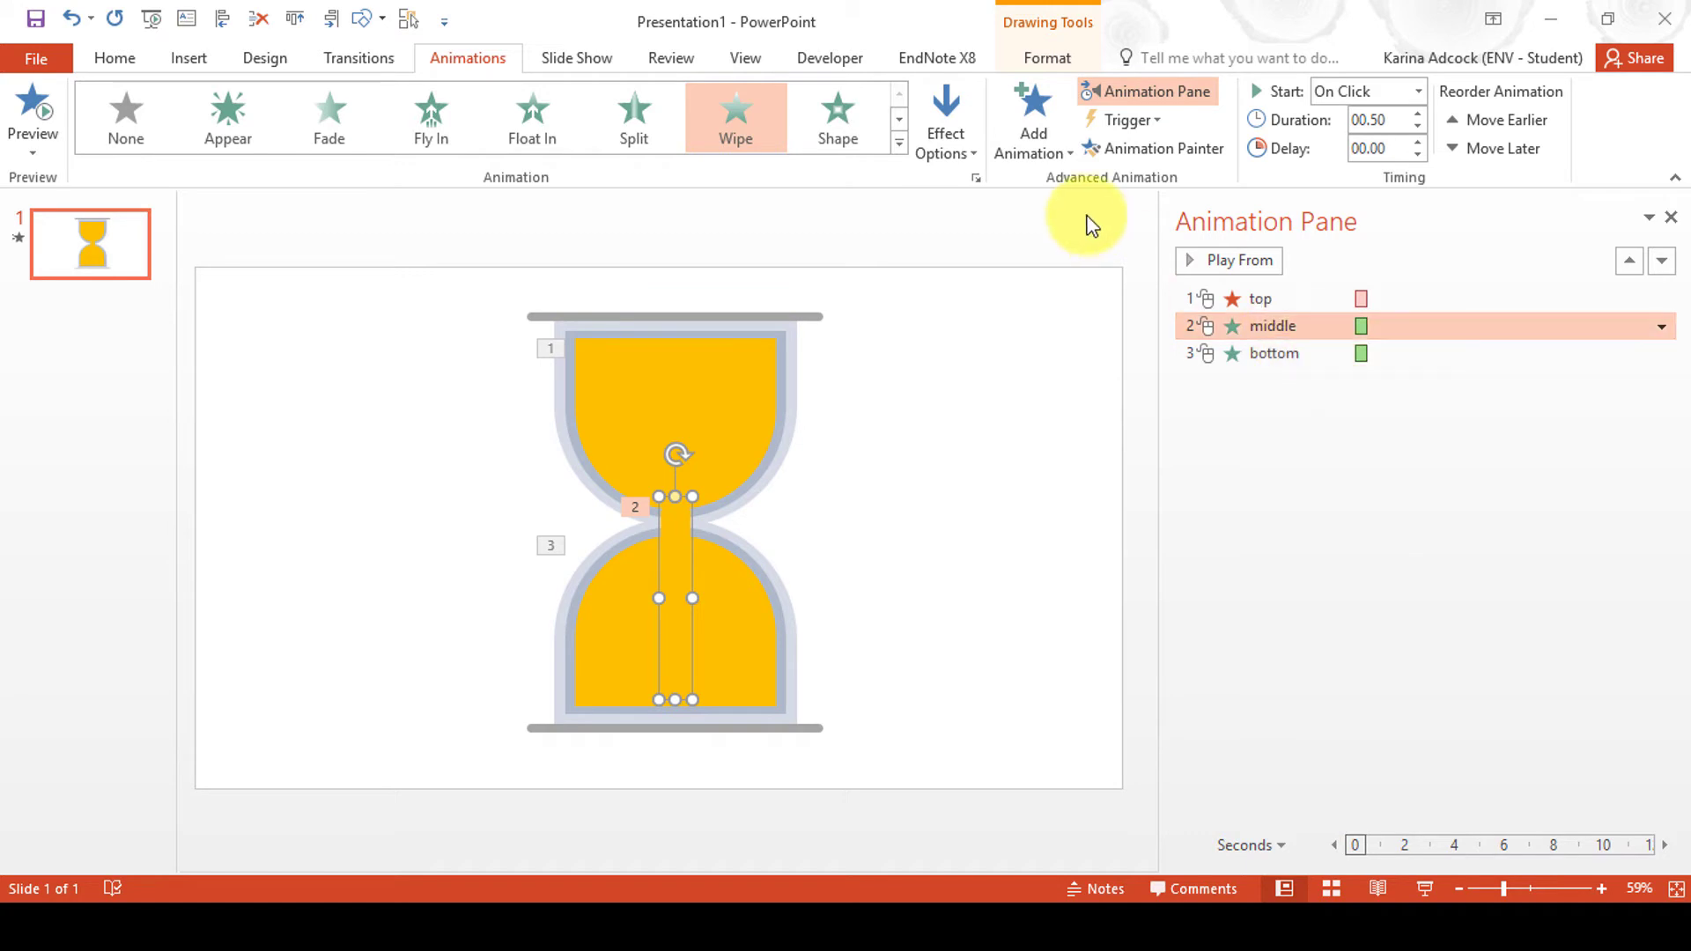
Step: Add an Exit Wipe From Top to the middle neck rectangle as its second animation
click(1031, 130)
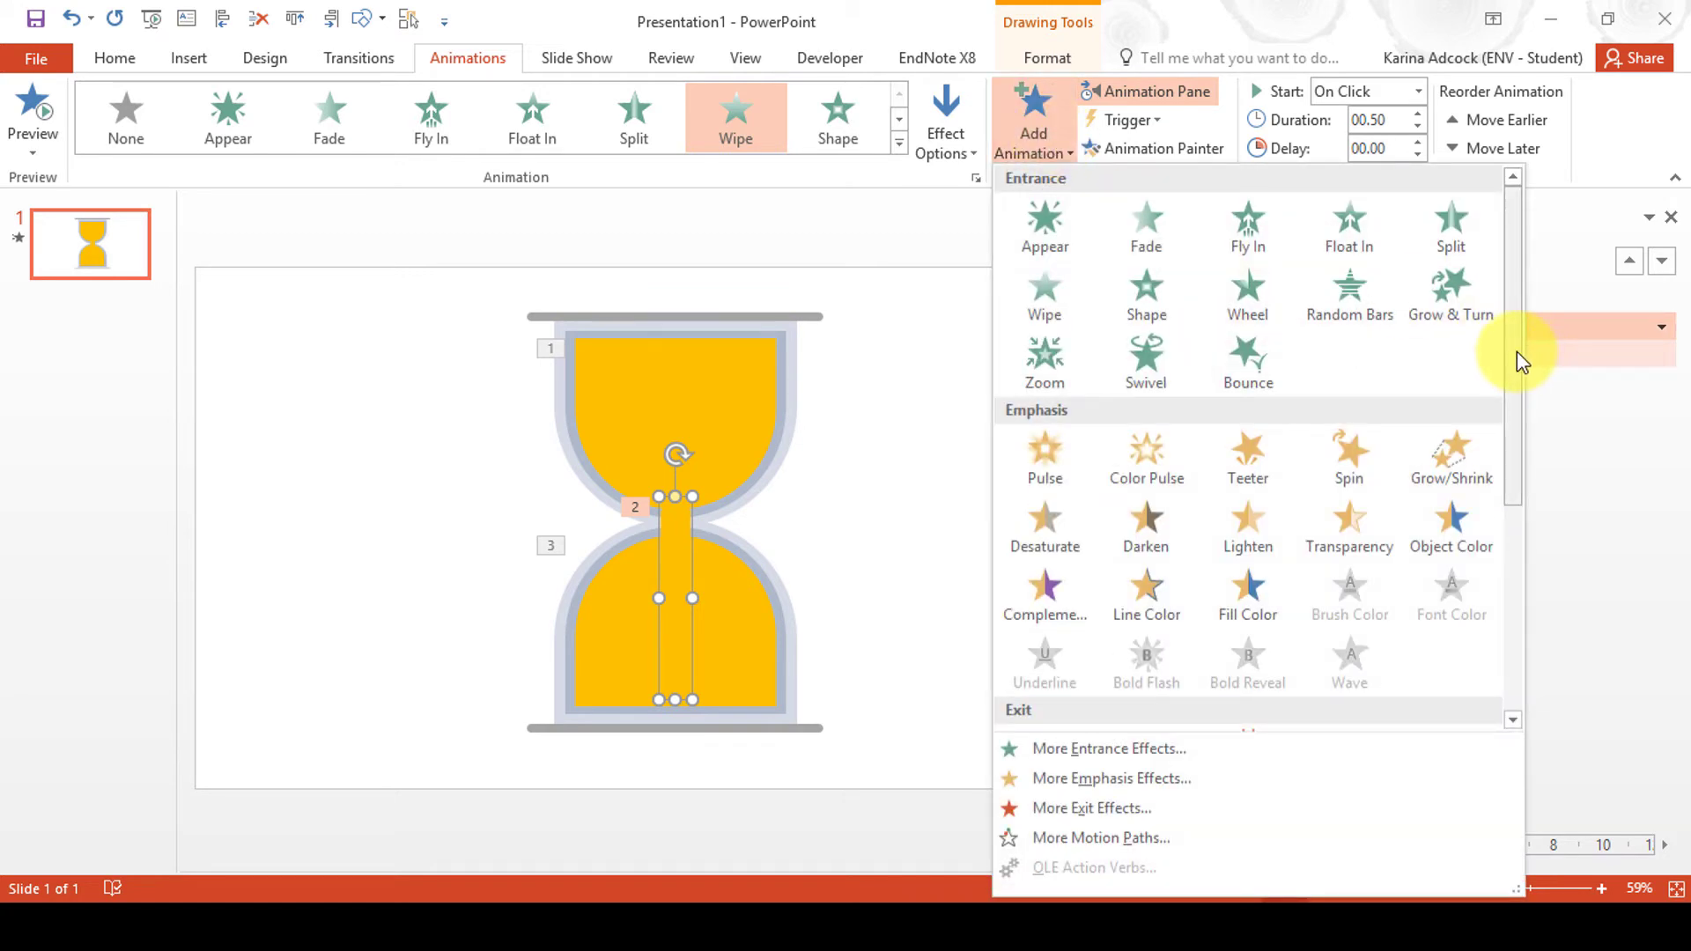
drag(1517, 351, 1517, 600)
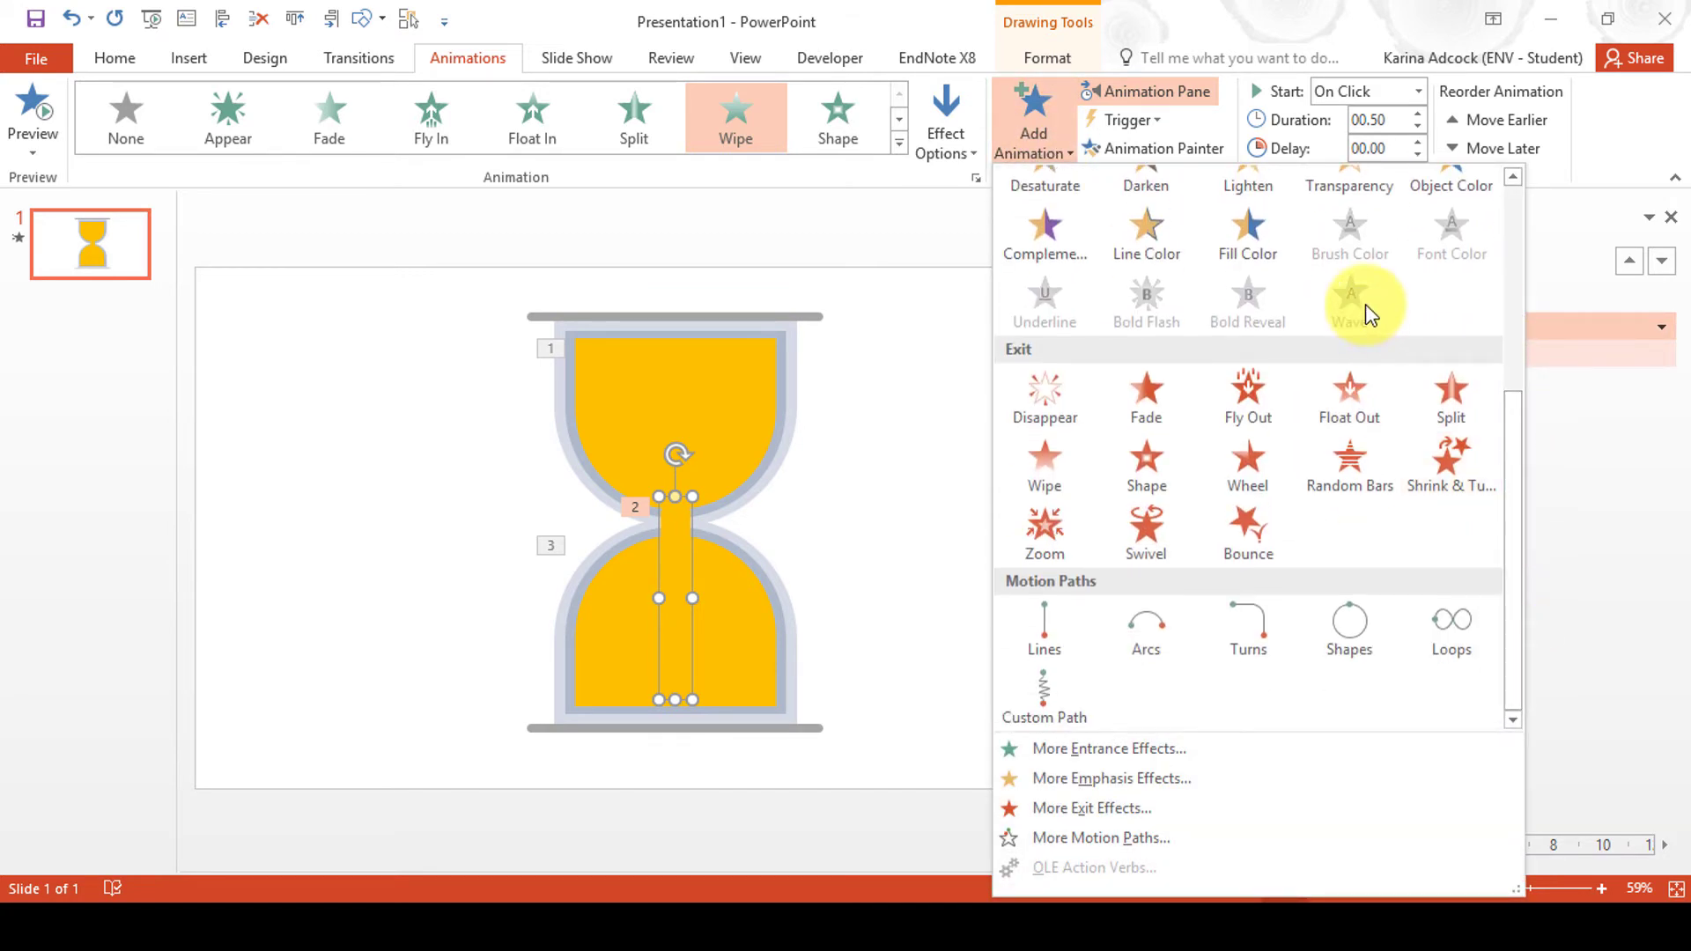
click(1050, 466)
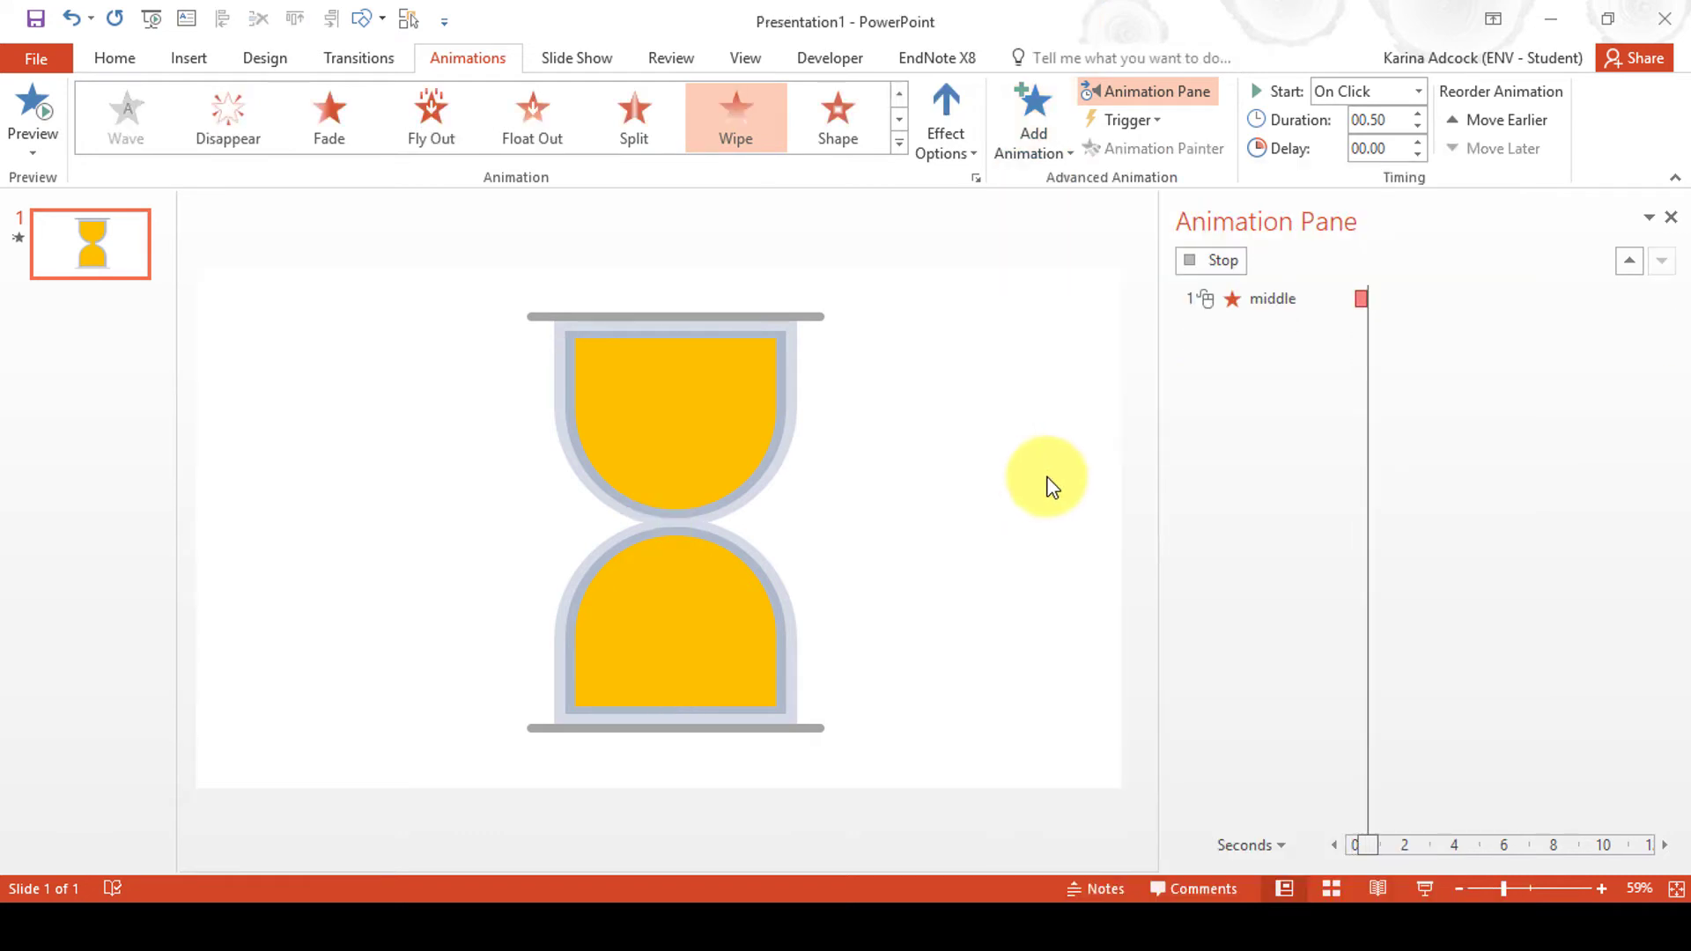
click(946, 123)
click(1000, 394)
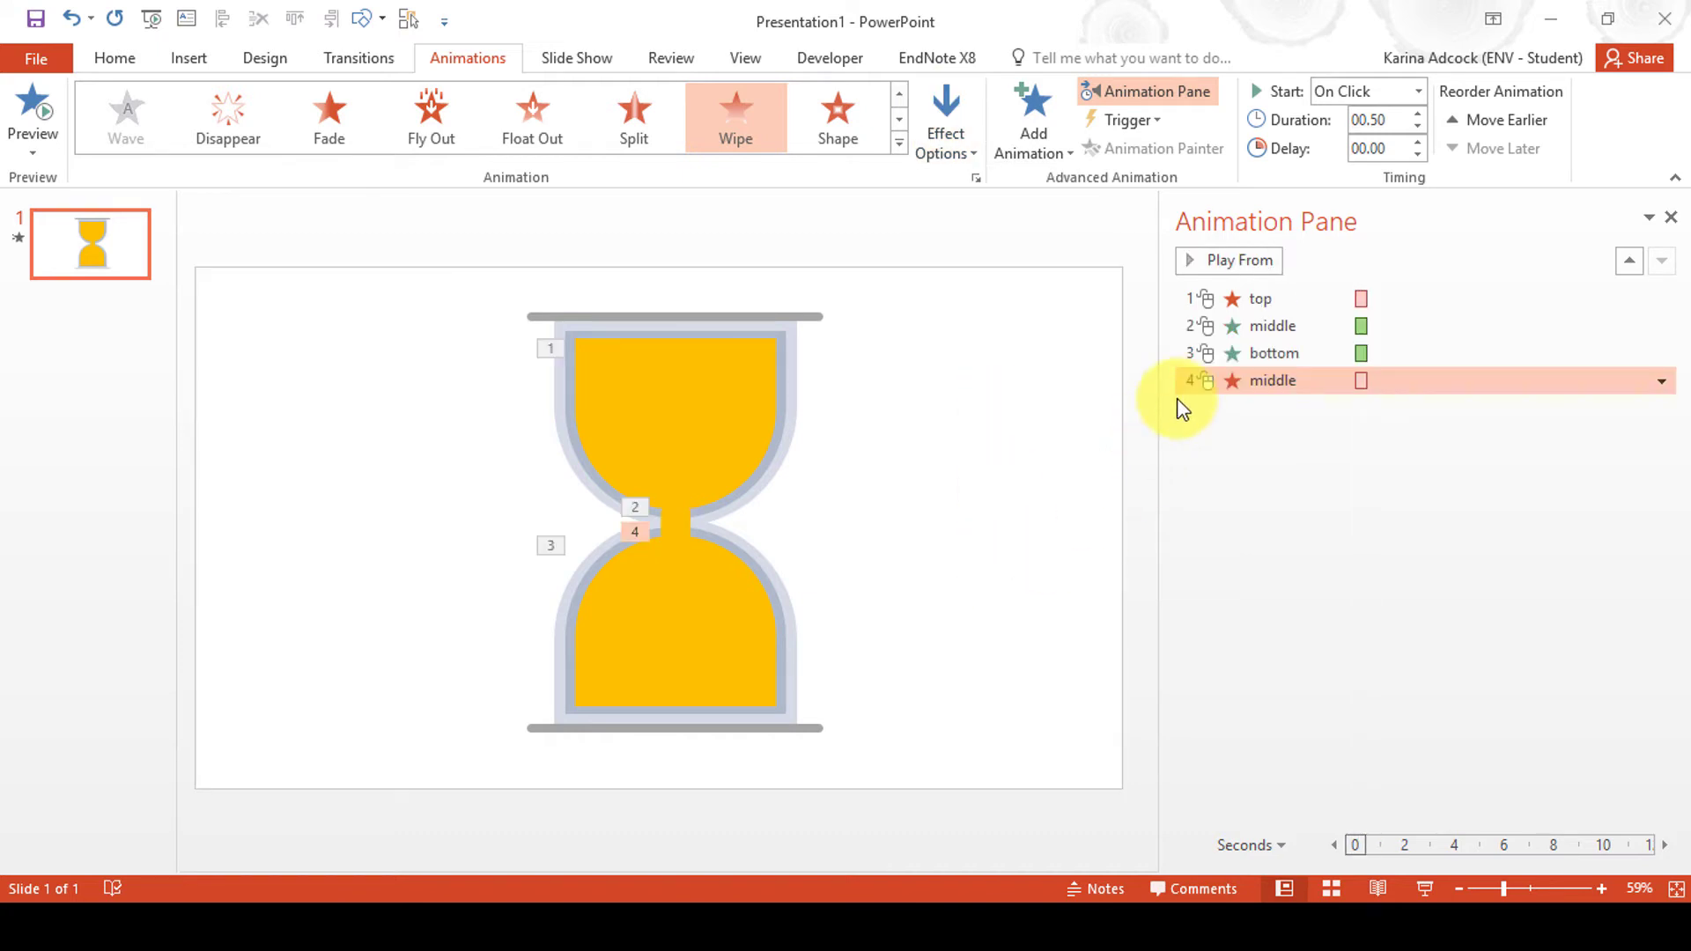
click(1255, 299)
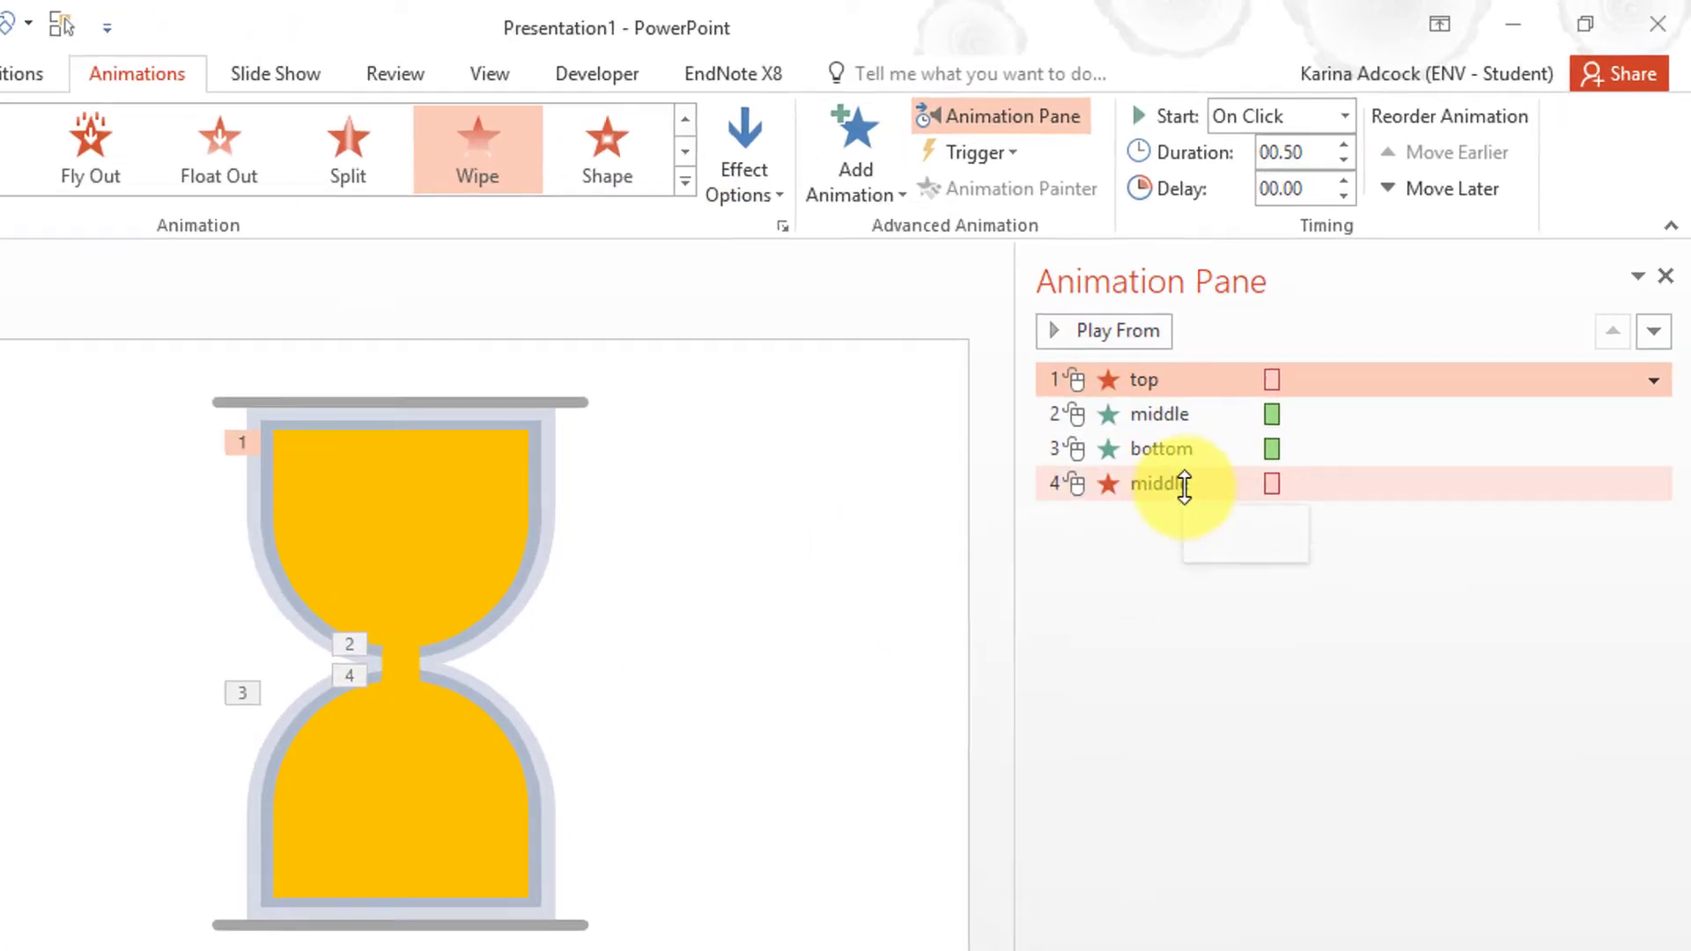
Step: Set all four sand animations to start With Previous
shift+click(1185, 485)
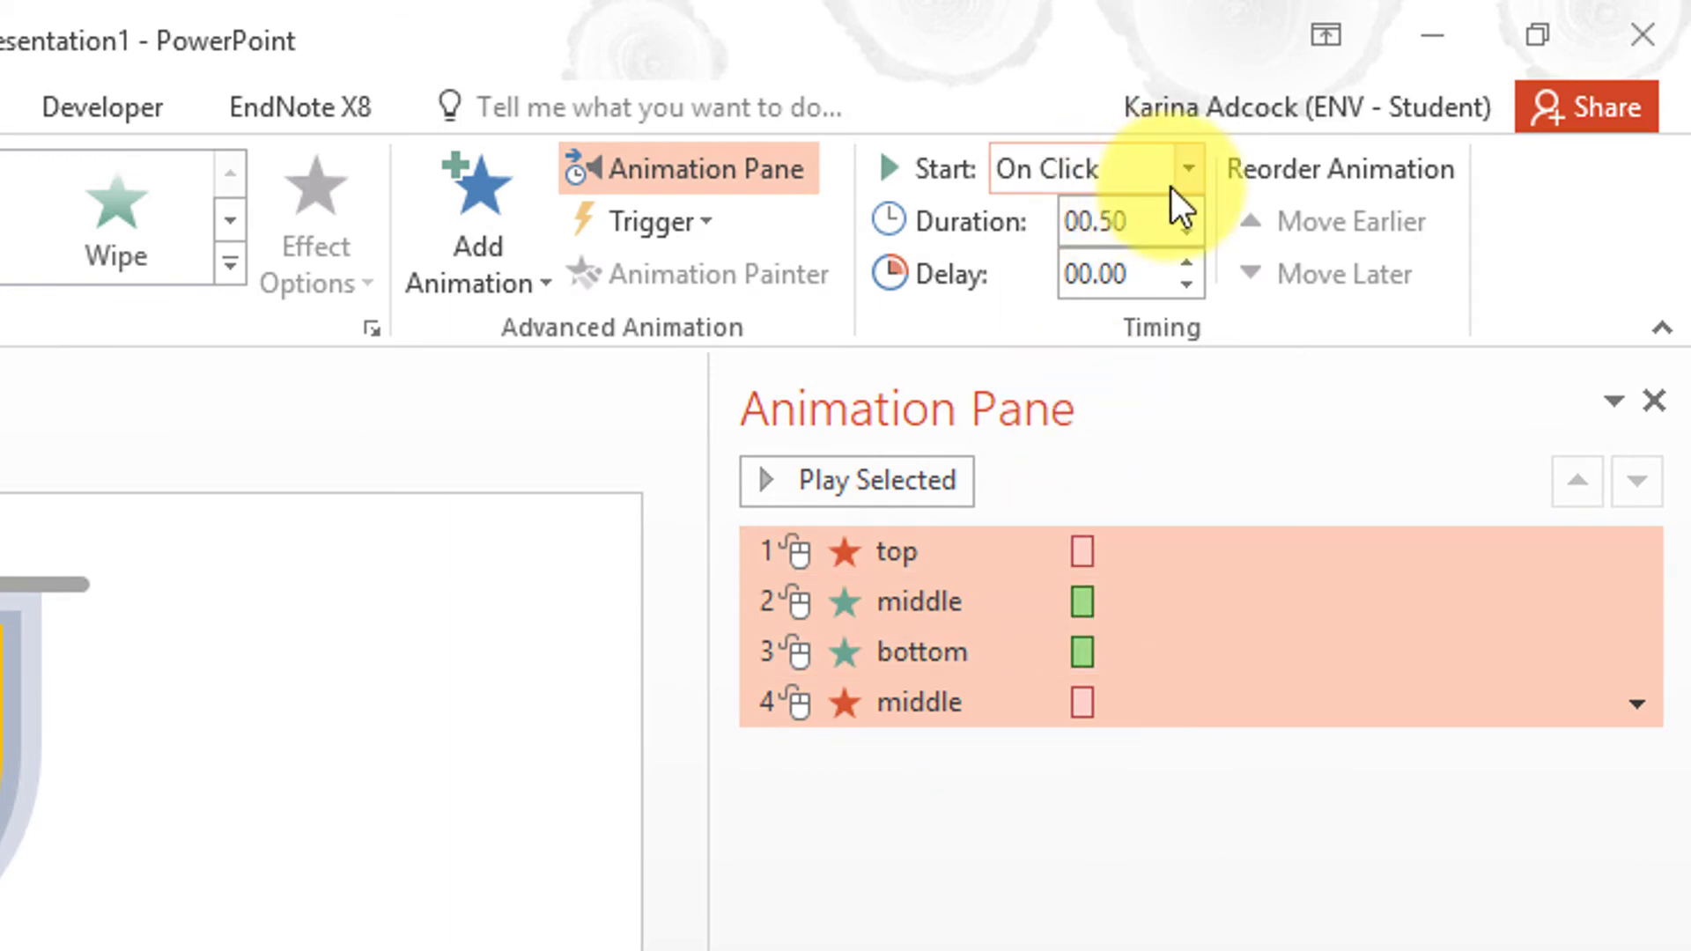
click(1188, 167)
click(1161, 272)
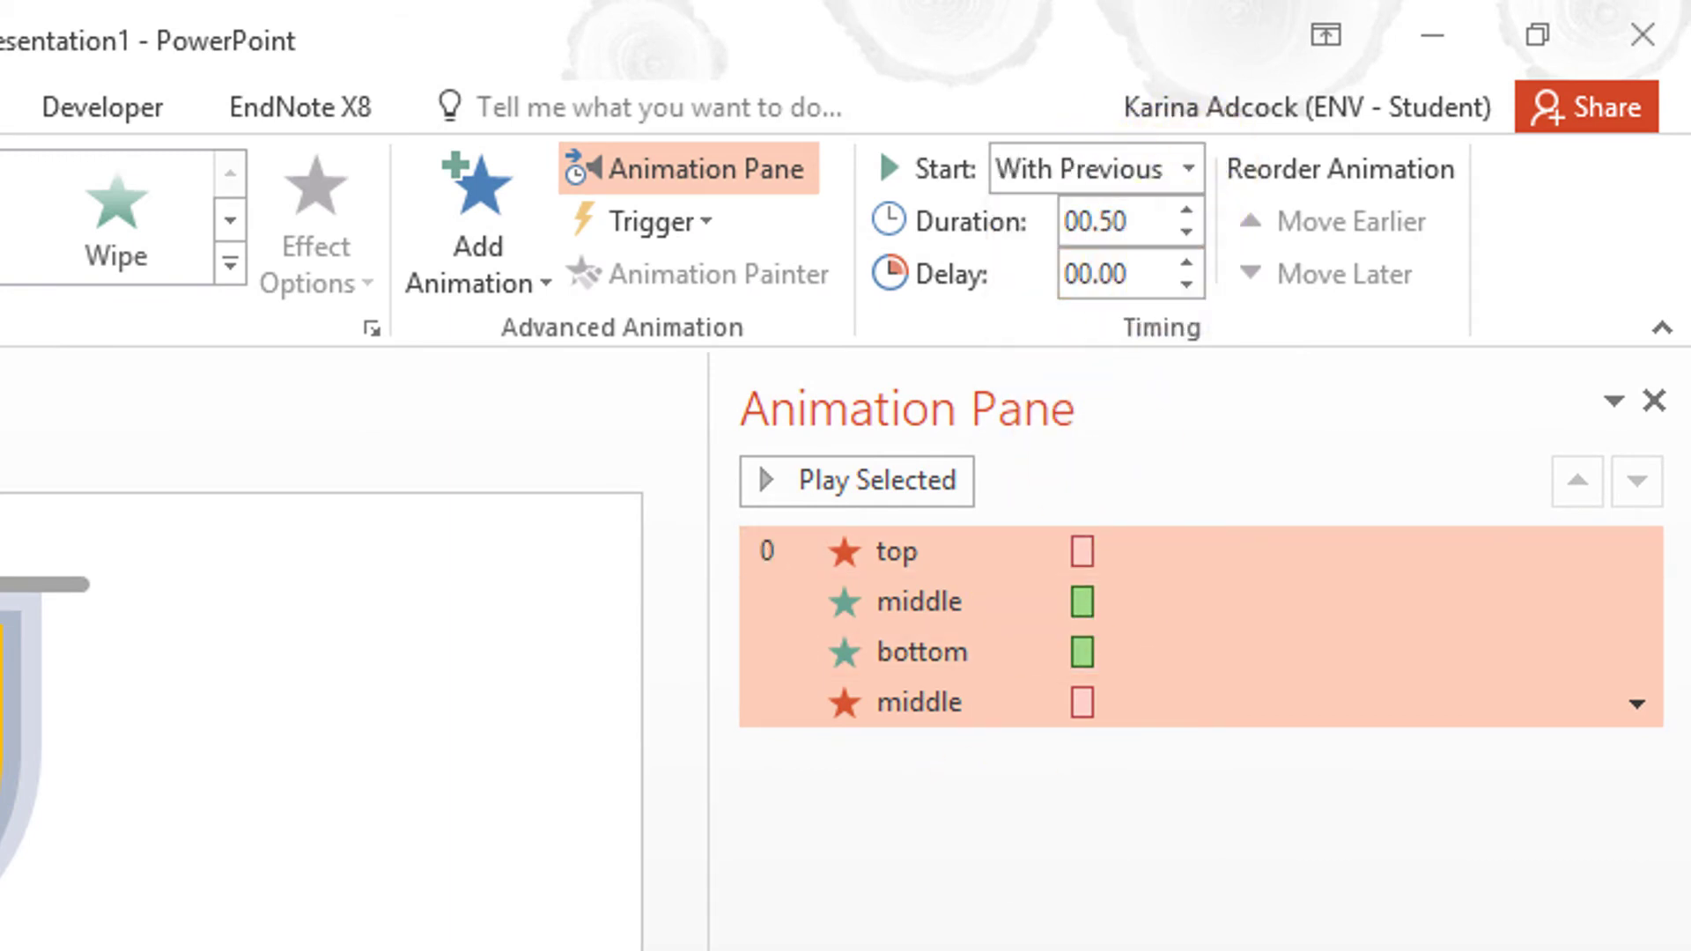
Step: Set the top sand duration to 2.25 s and the middle entrance to 1.00 s
click(923, 557)
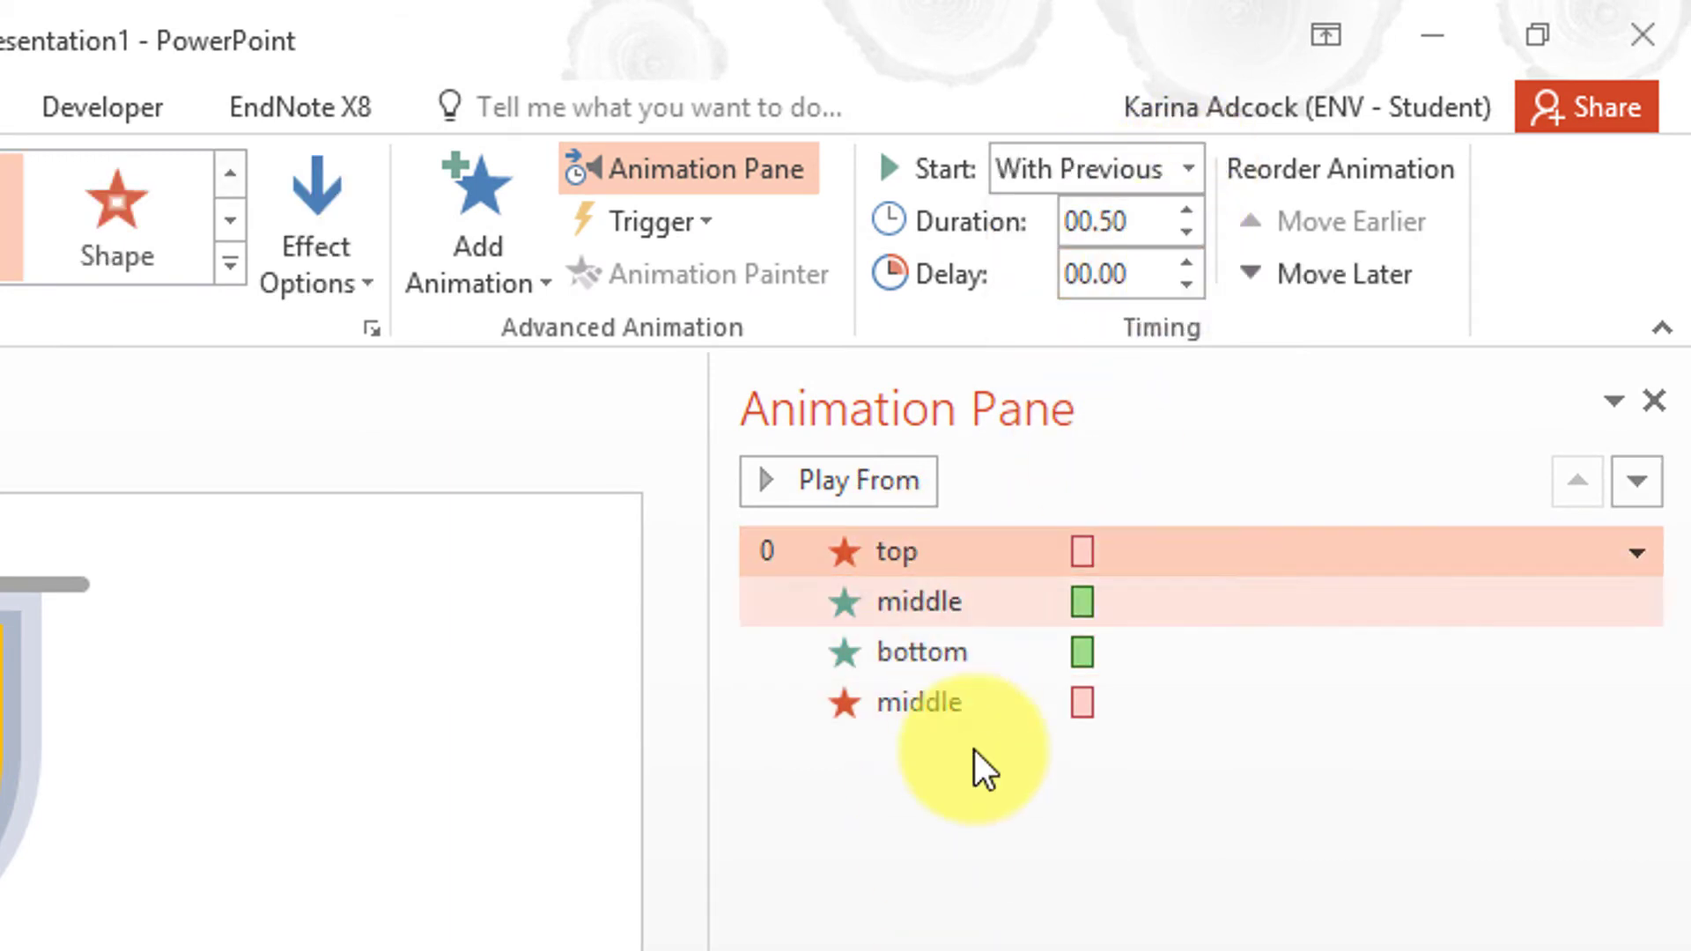
click(1187, 214)
click(1188, 214)
click(1185, 214)
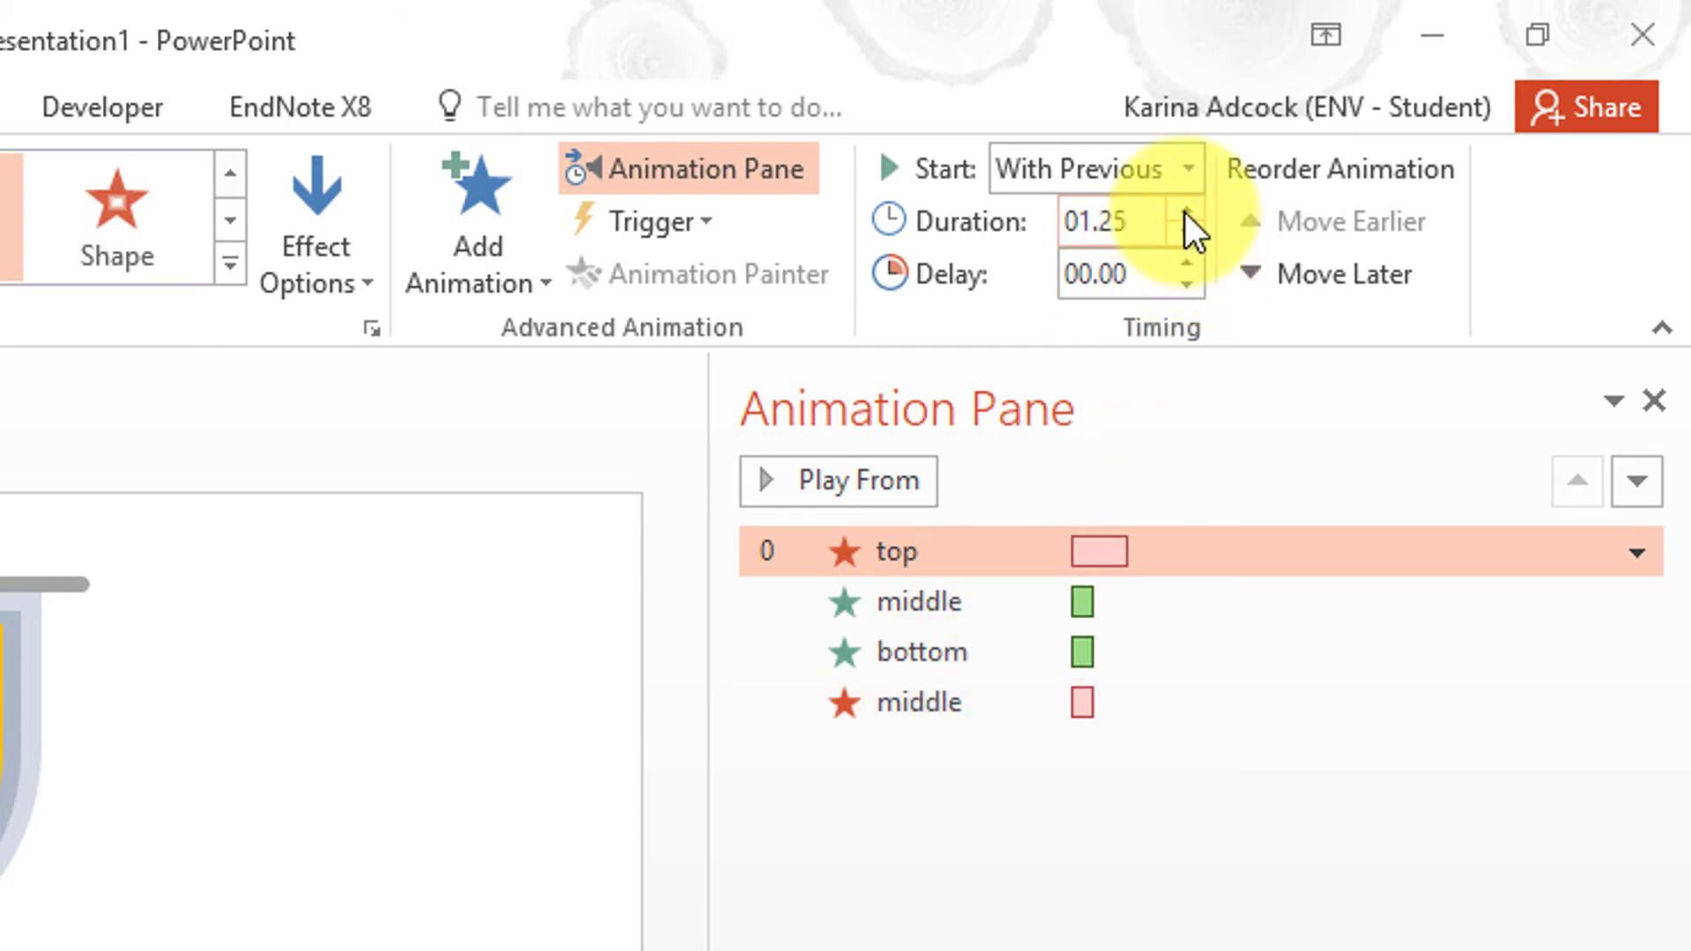
click(1185, 213)
click(1186, 213)
click(1185, 213)
click(1185, 213)
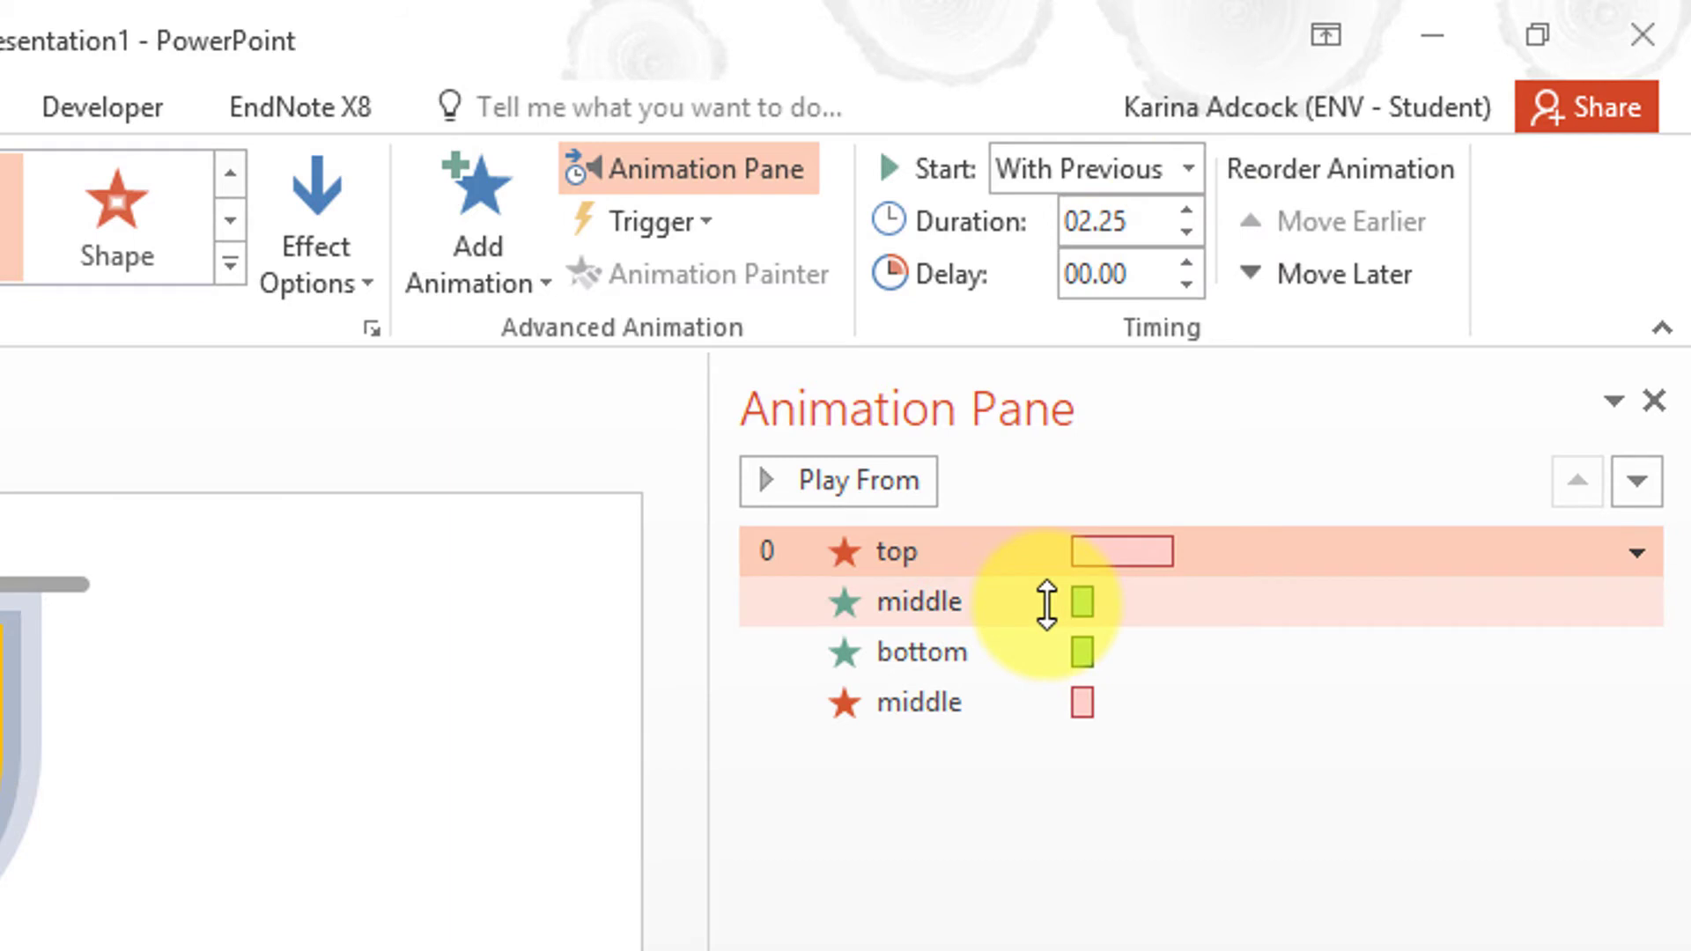
click(940, 606)
click(1185, 213)
click(1186, 213)
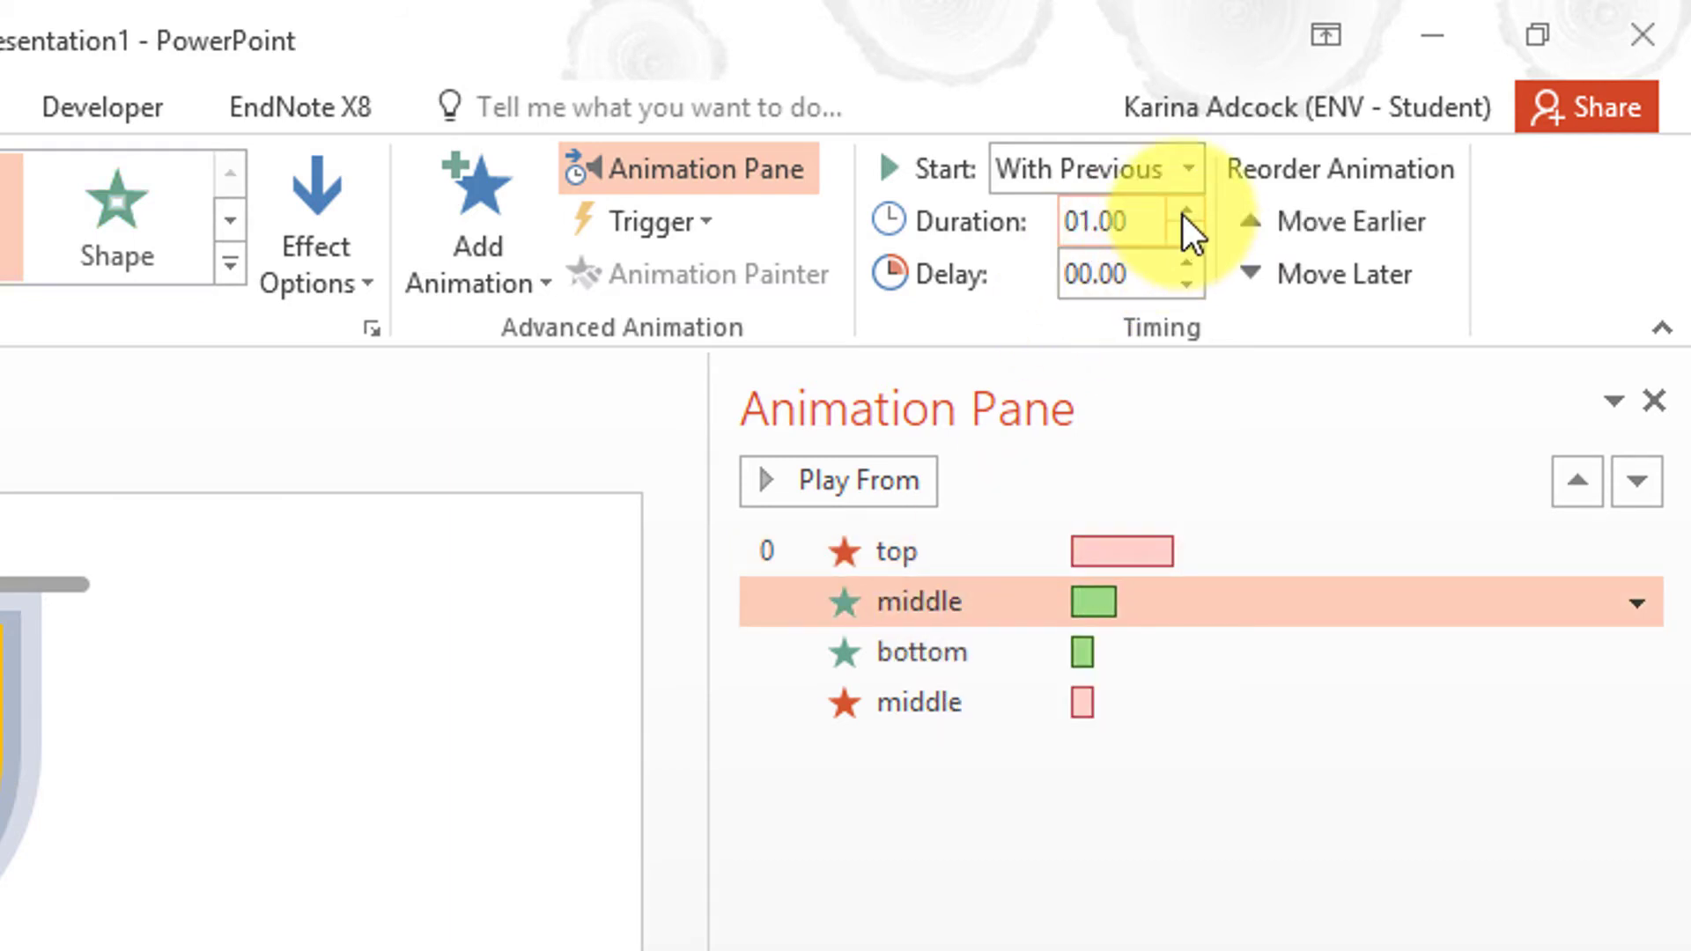
click(951, 652)
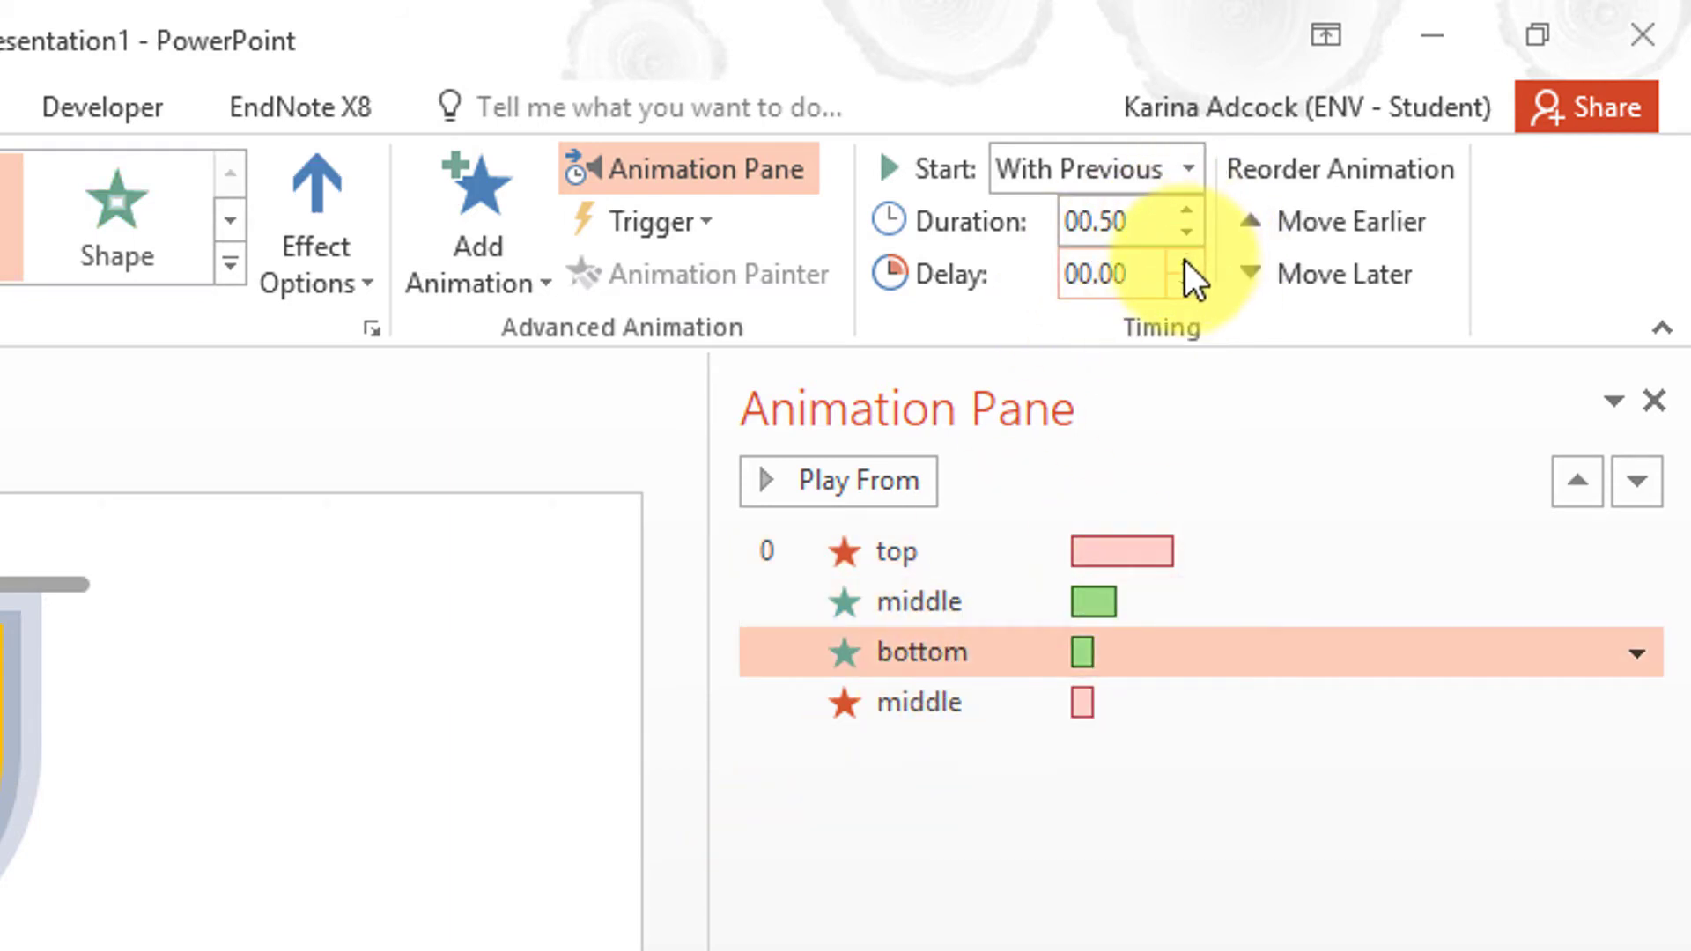
Step: Give the bottom sand wipe a 1.00 s delay and 1.75 s duration
click(1185, 266)
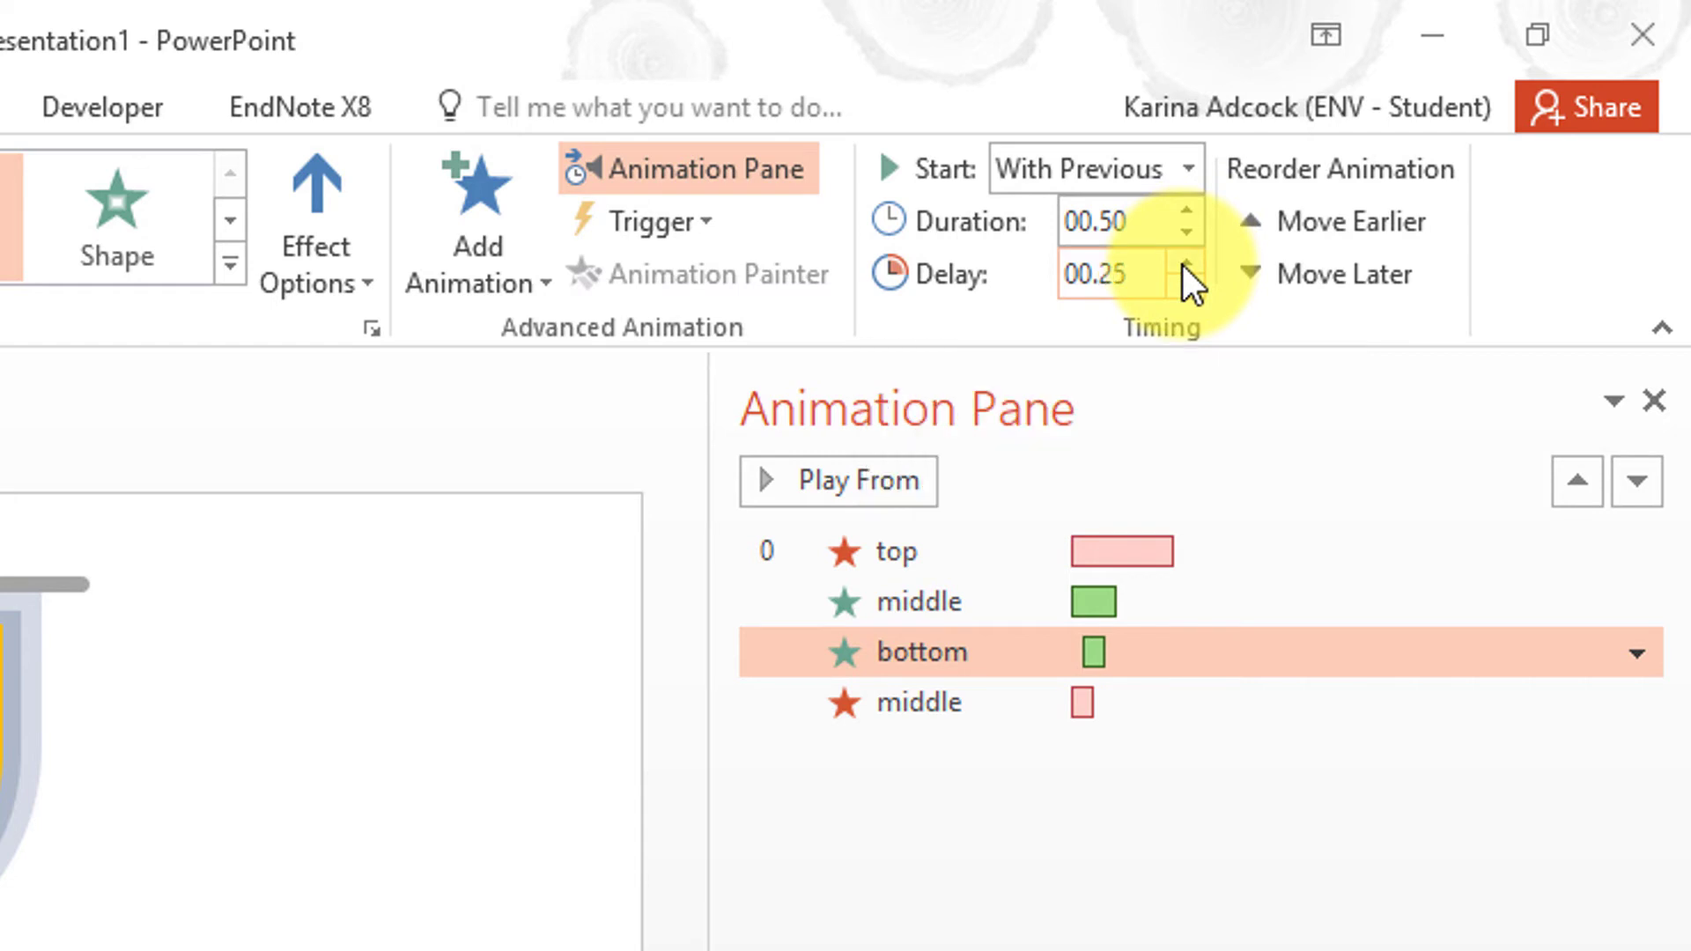
click(1185, 266)
click(1186, 266)
click(1185, 266)
click(1186, 214)
click(1186, 214)
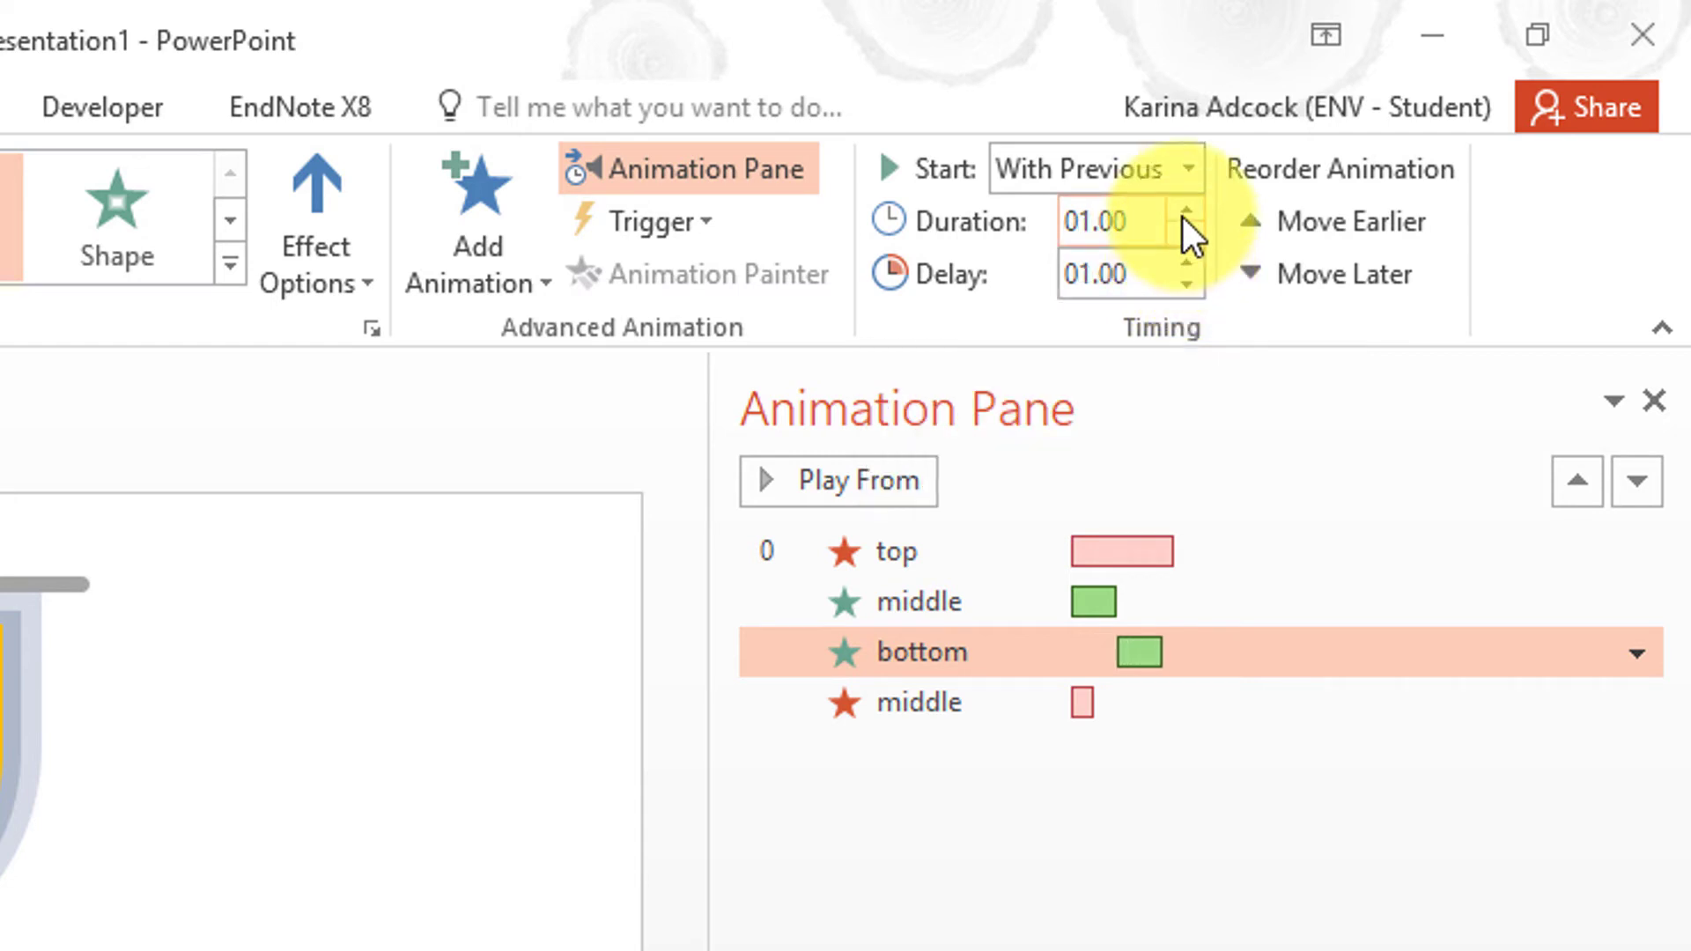
click(1185, 215)
click(1186, 214)
click(1185, 214)
Step: Give the middle stream's exit a 2.00 s delay and 1.25 s duration
click(916, 704)
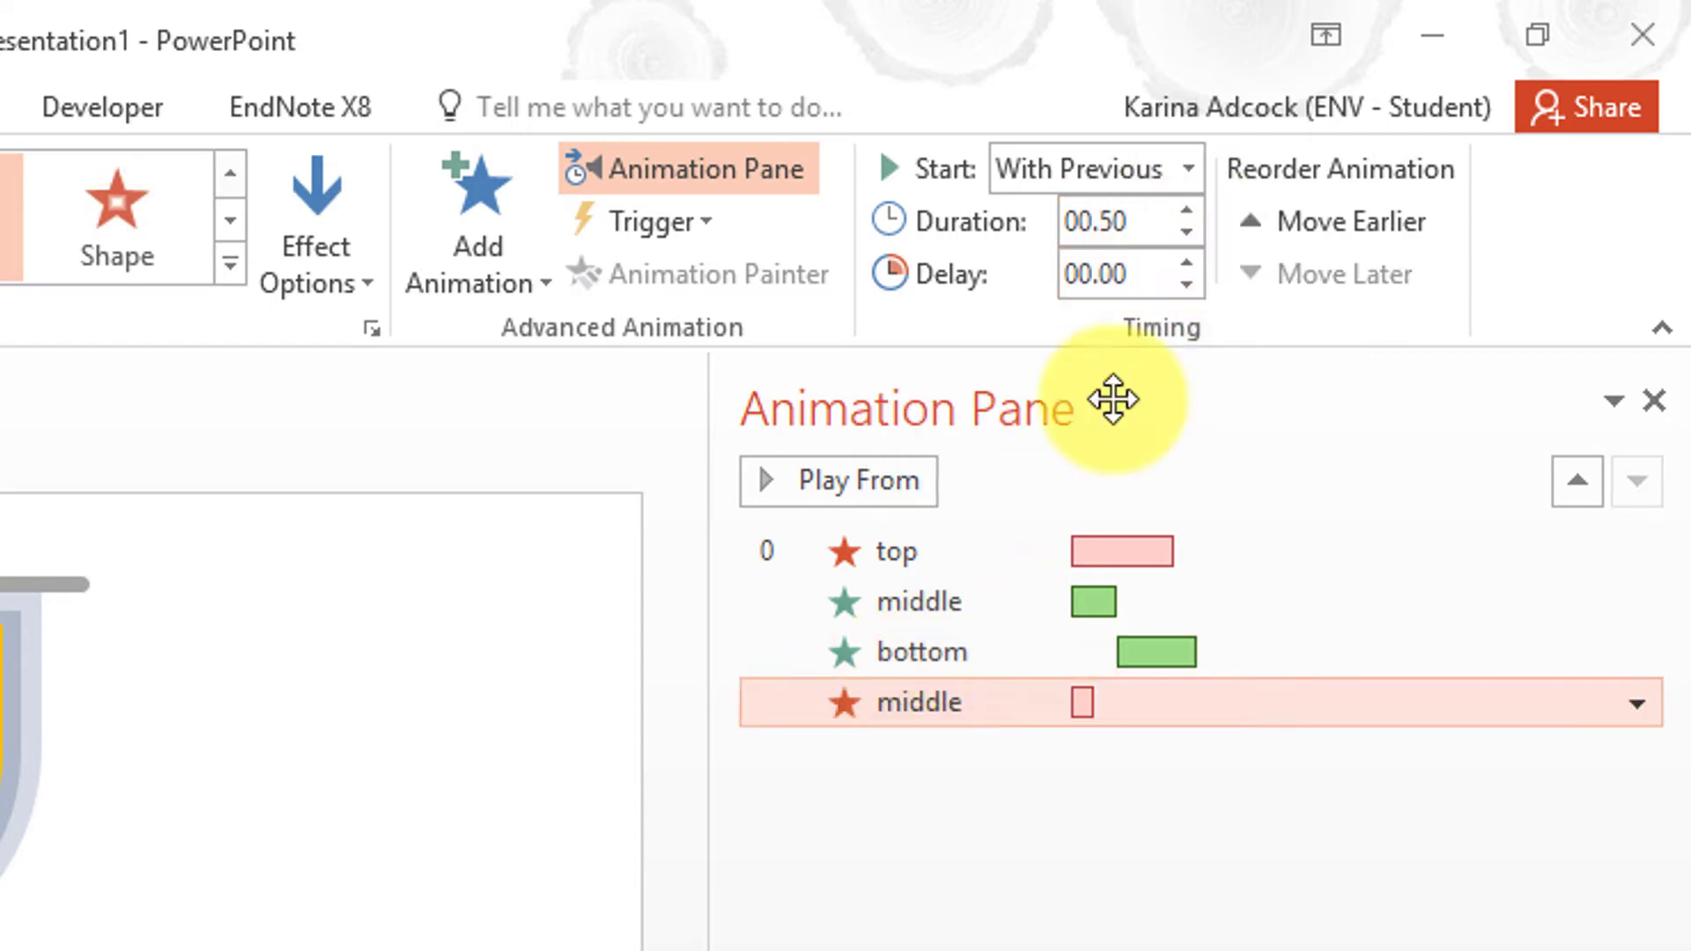
click(1187, 261)
click(1187, 261)
click(1187, 260)
click(1187, 261)
click(1188, 259)
click(1188, 259)
click(1188, 259)
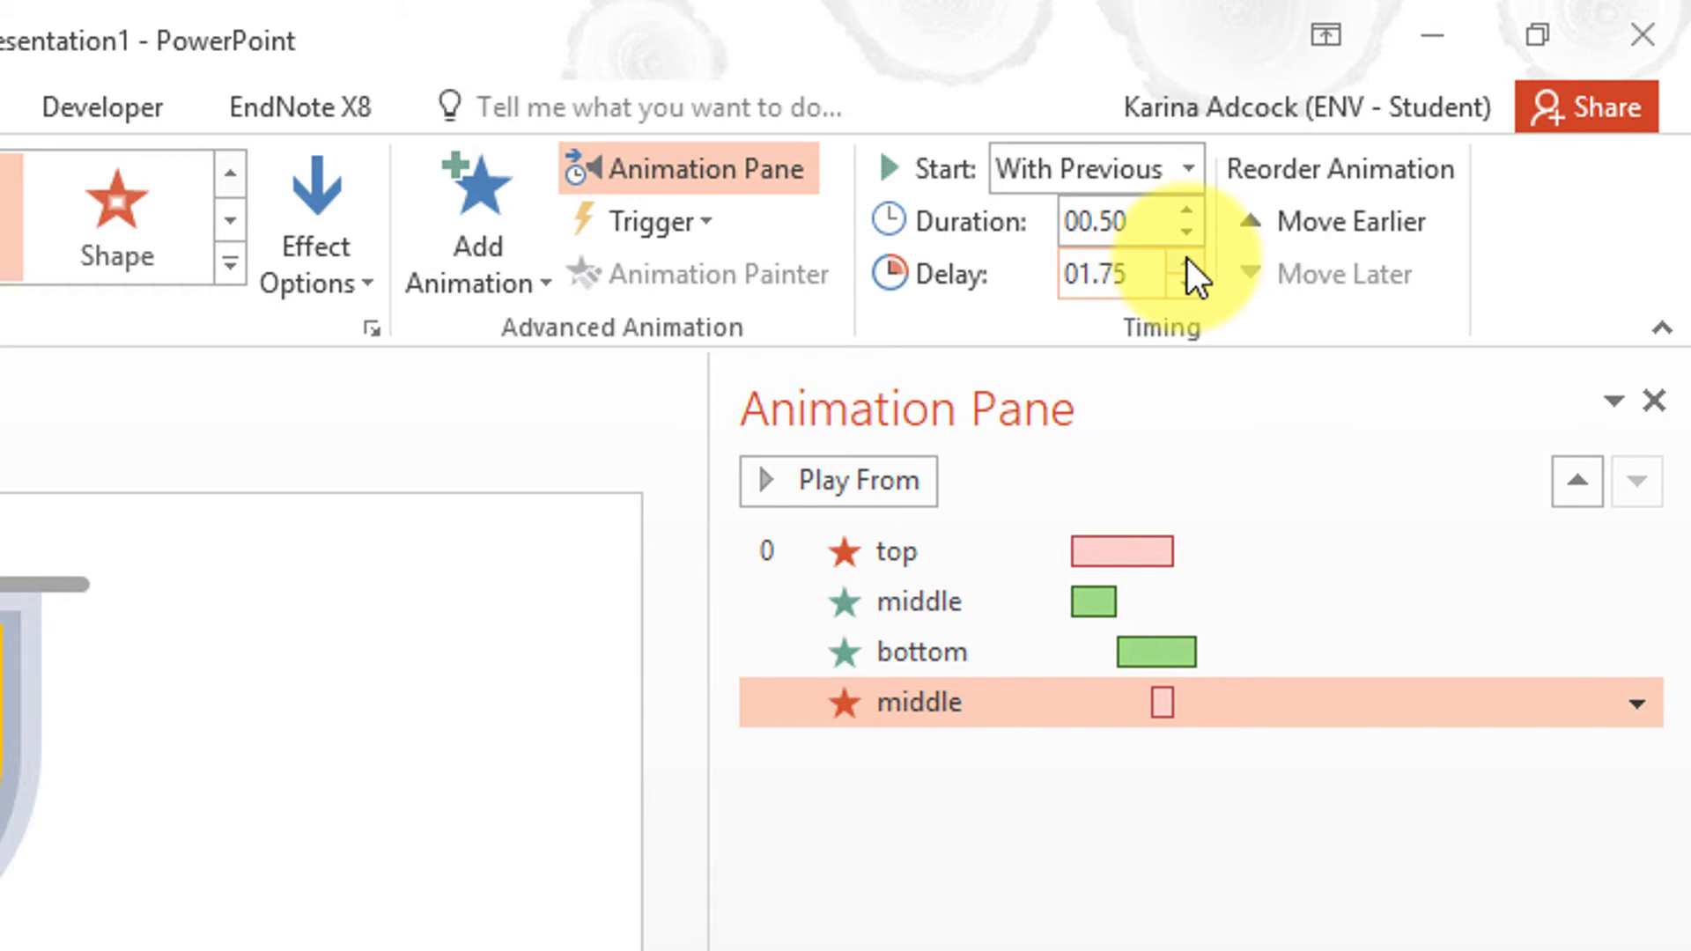
click(1187, 259)
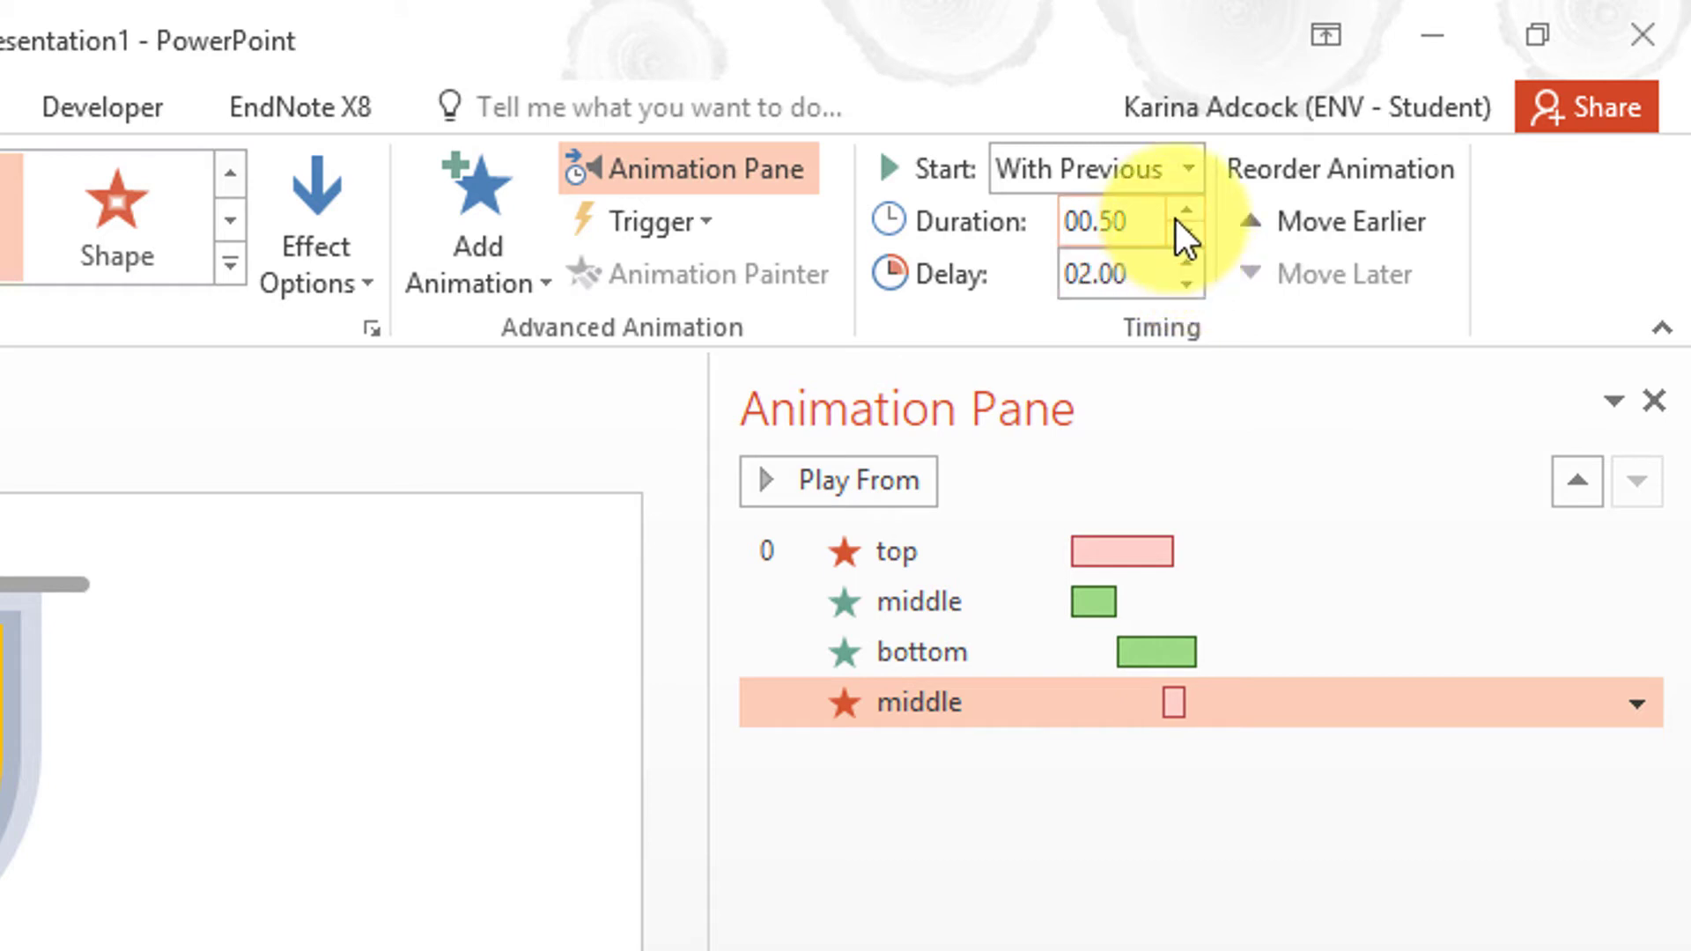
click(1176, 219)
click(1176, 219)
click(1176, 219)
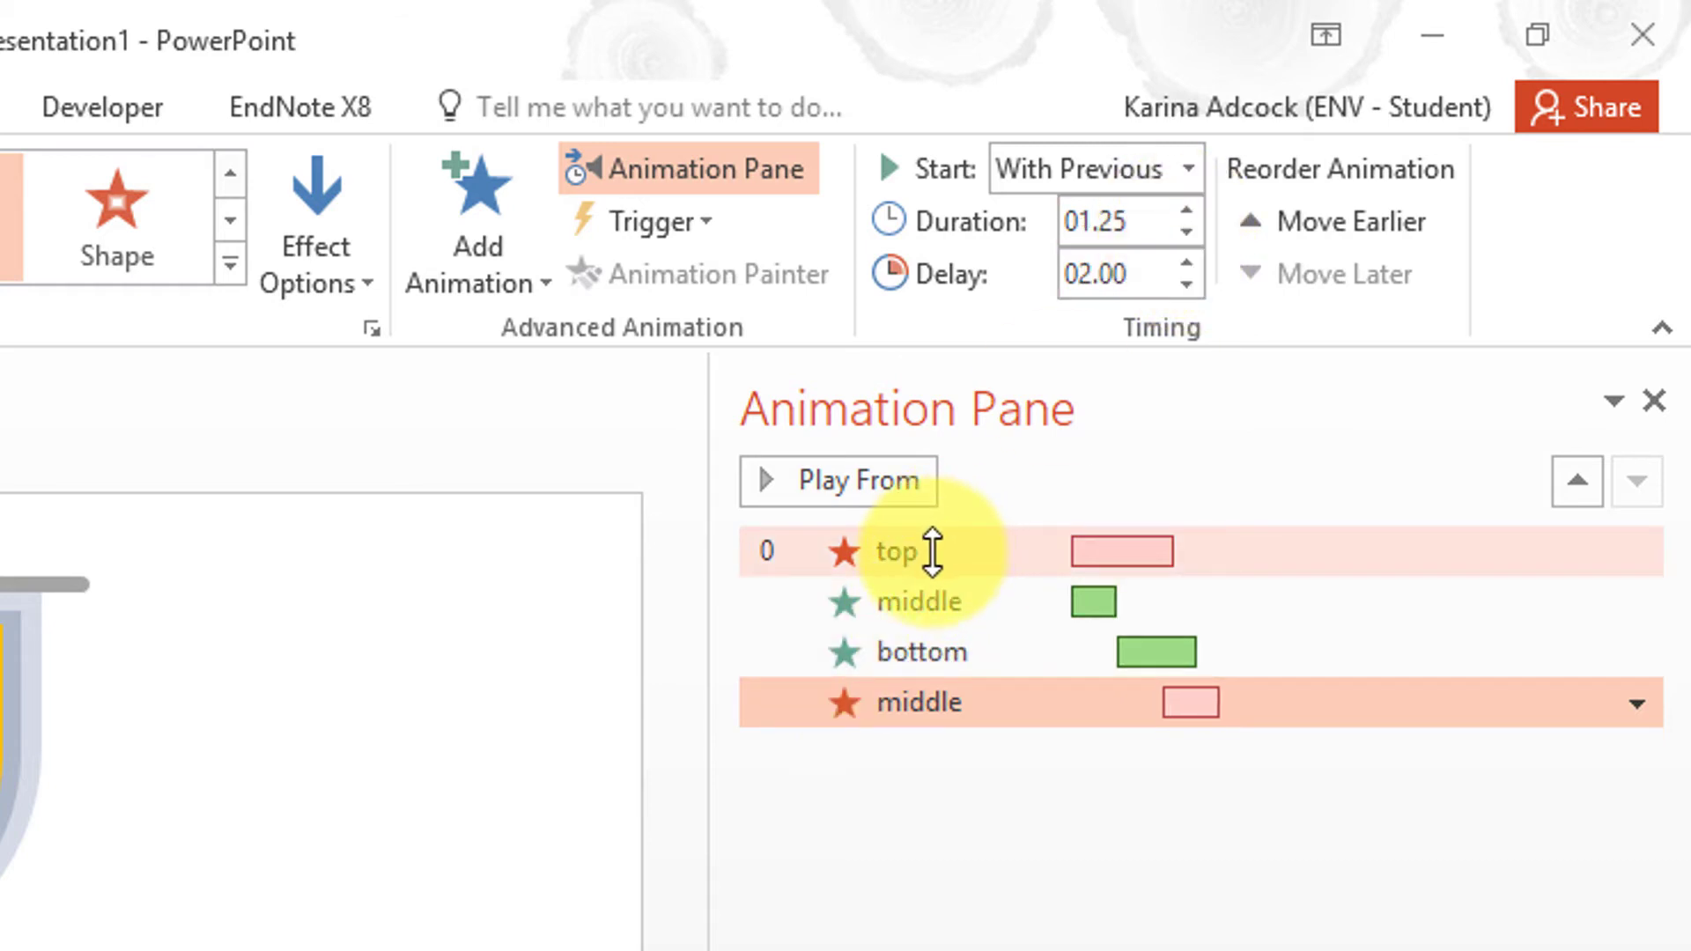
click(930, 553)
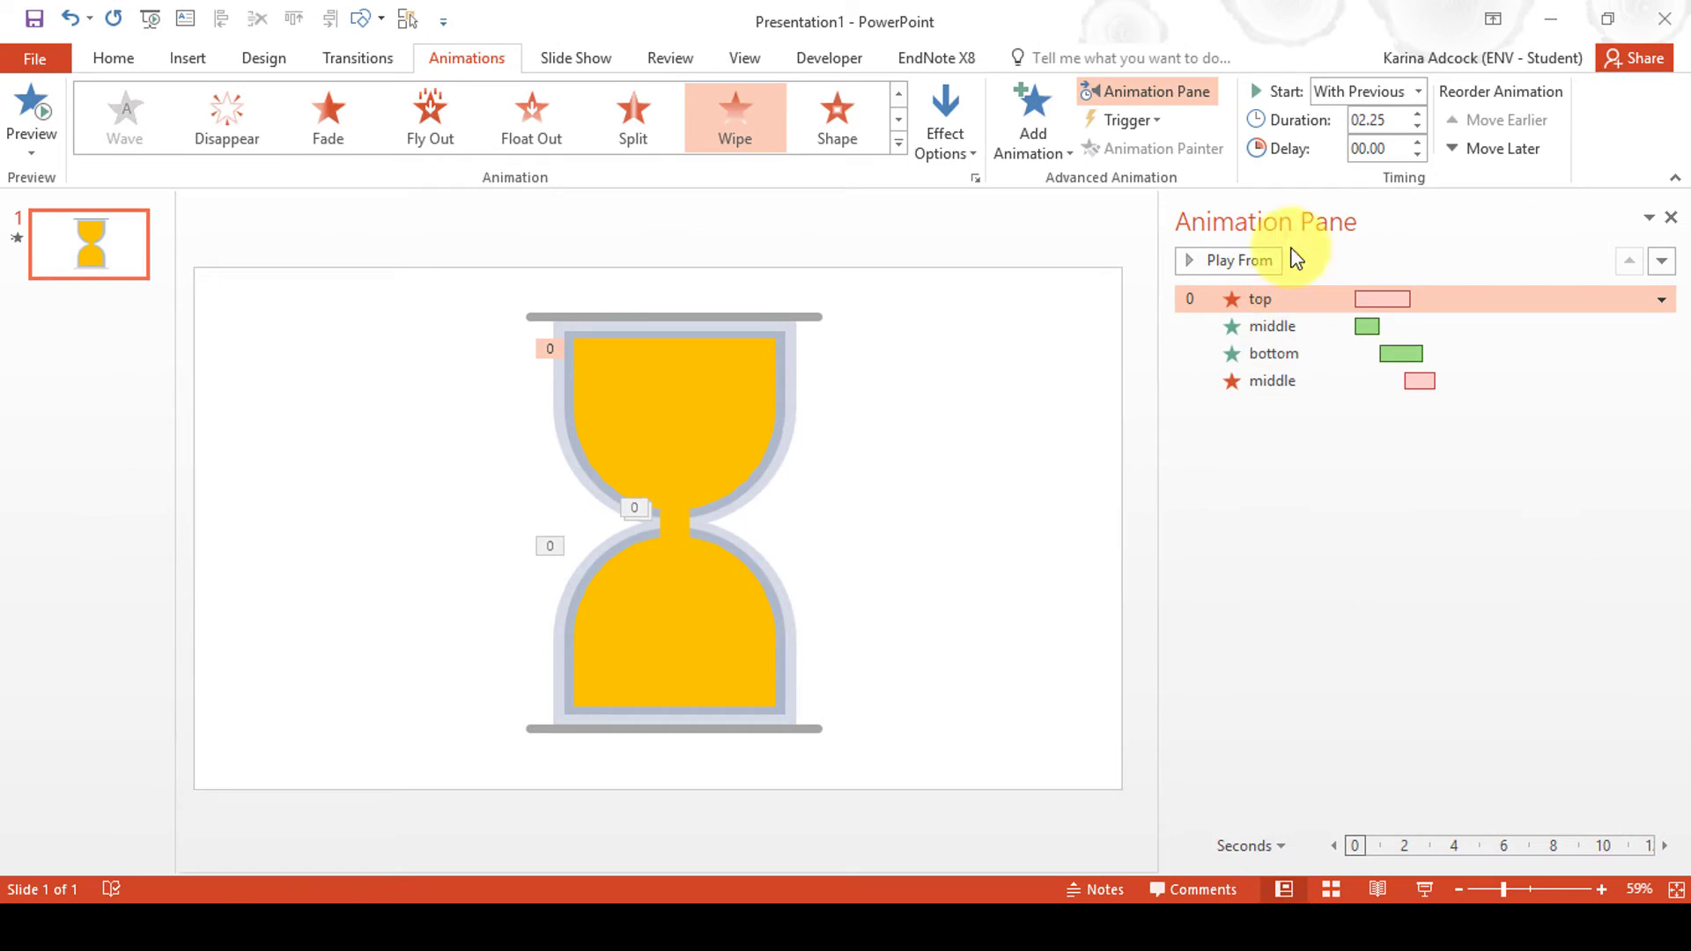
click(1247, 262)
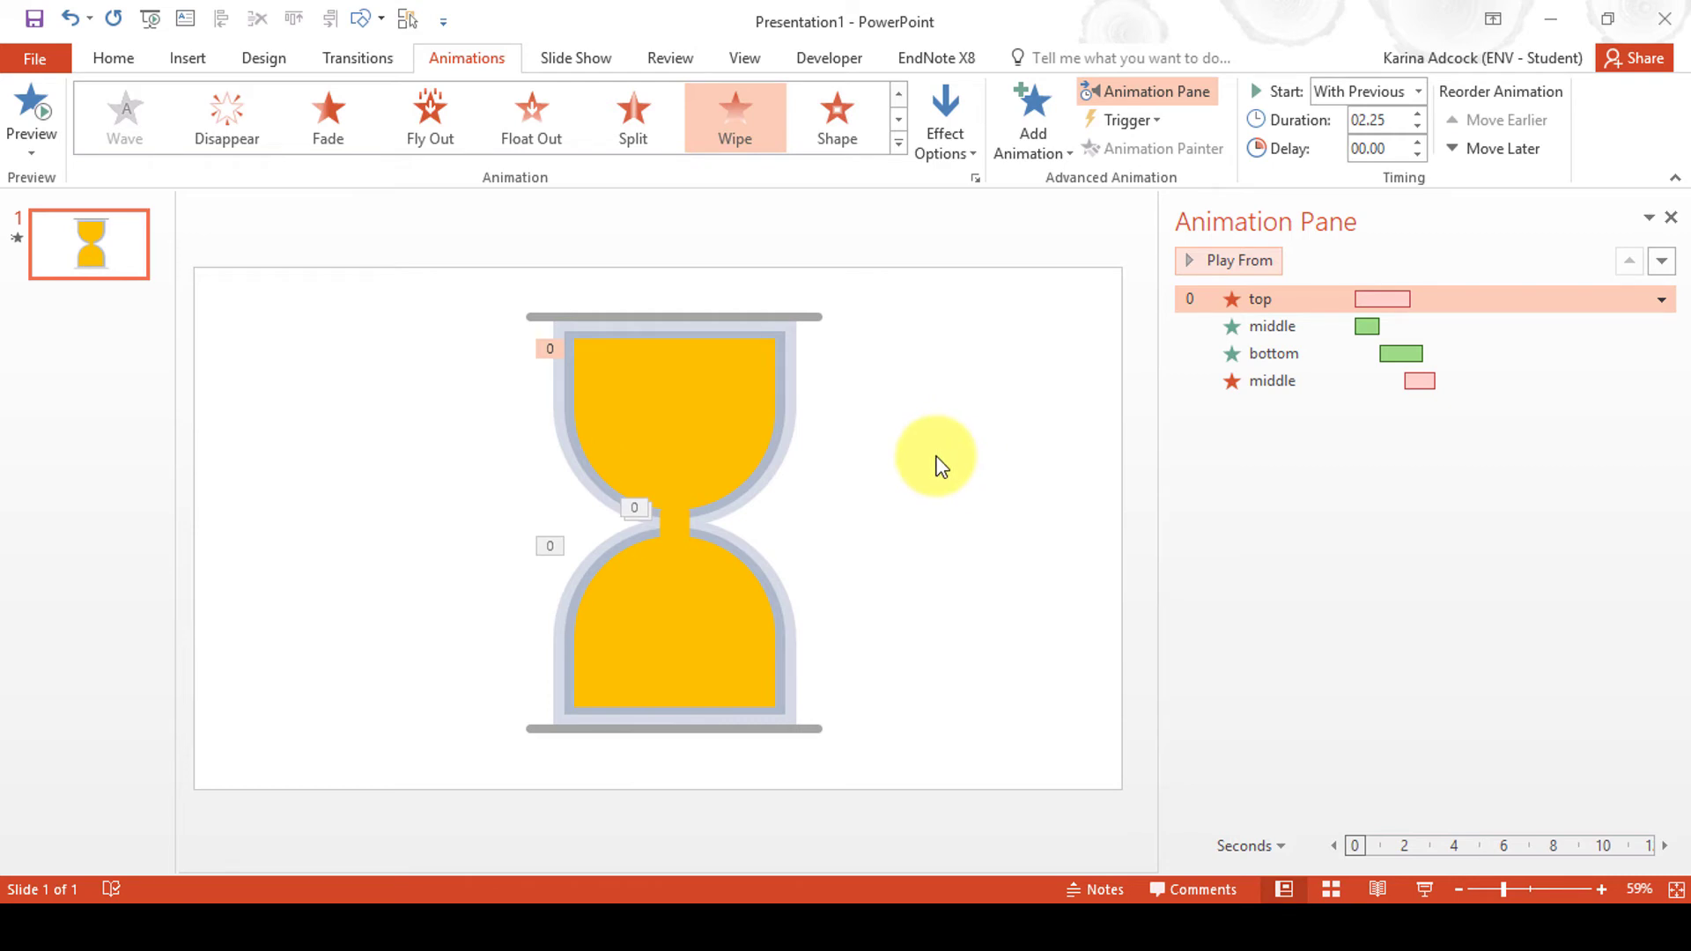
click(758, 317)
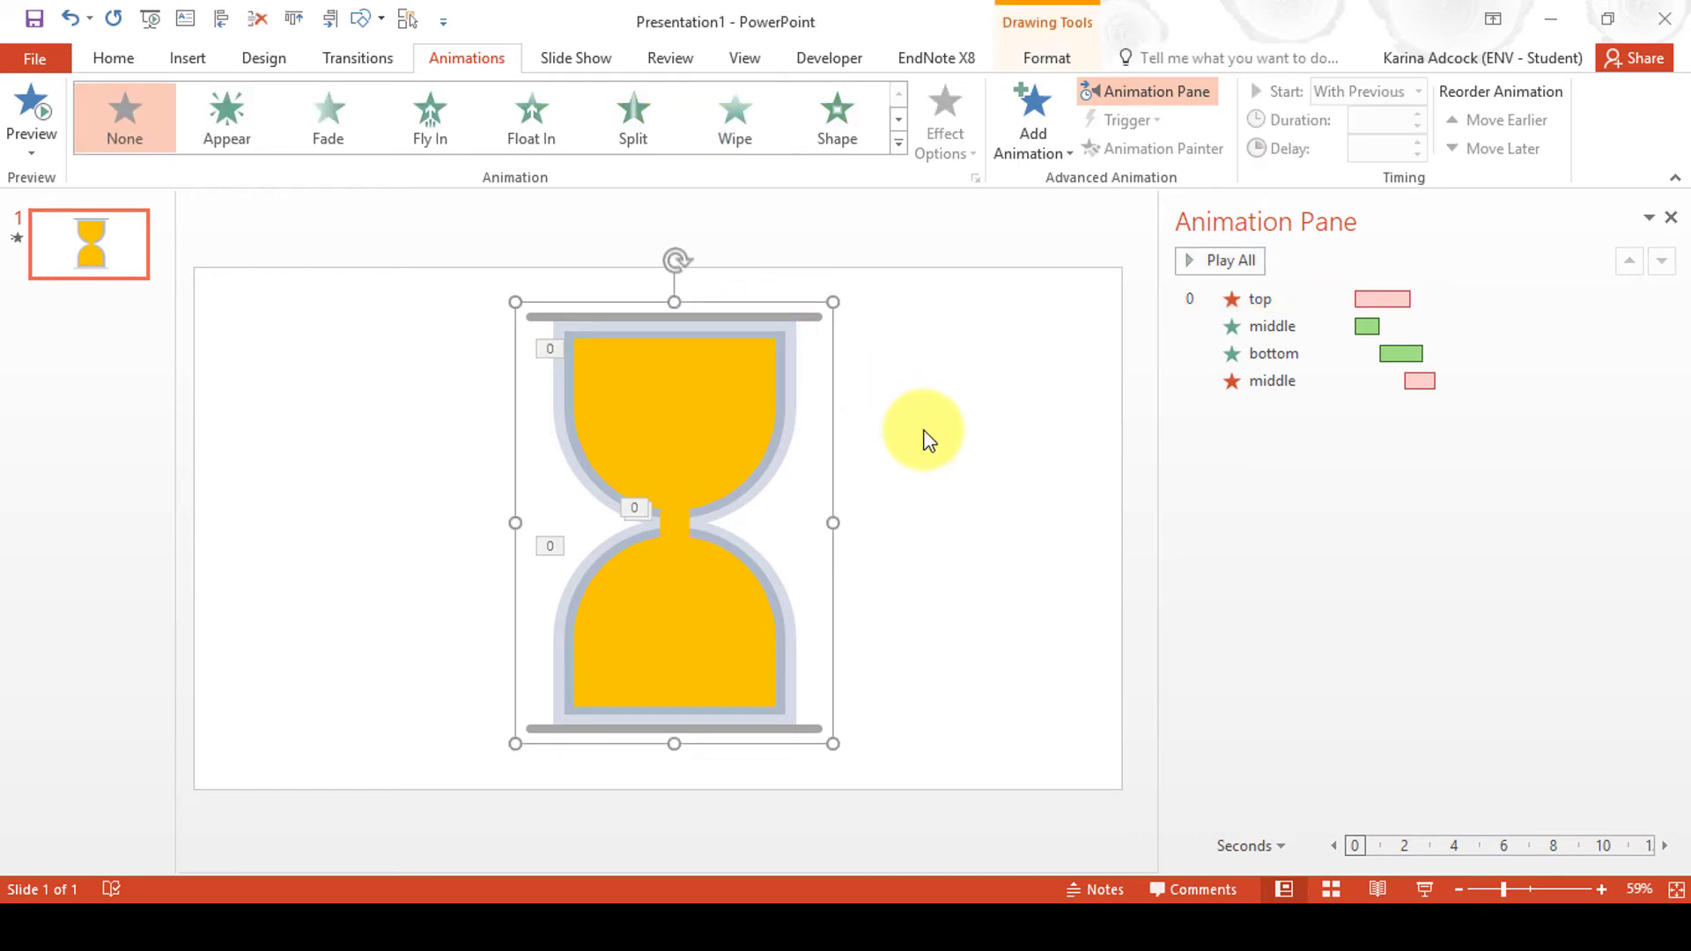
Step: Move the grey hourglass right and place a copy of the yellow bottom sand onto it
drag(724, 370, 1008, 355)
click(687, 604)
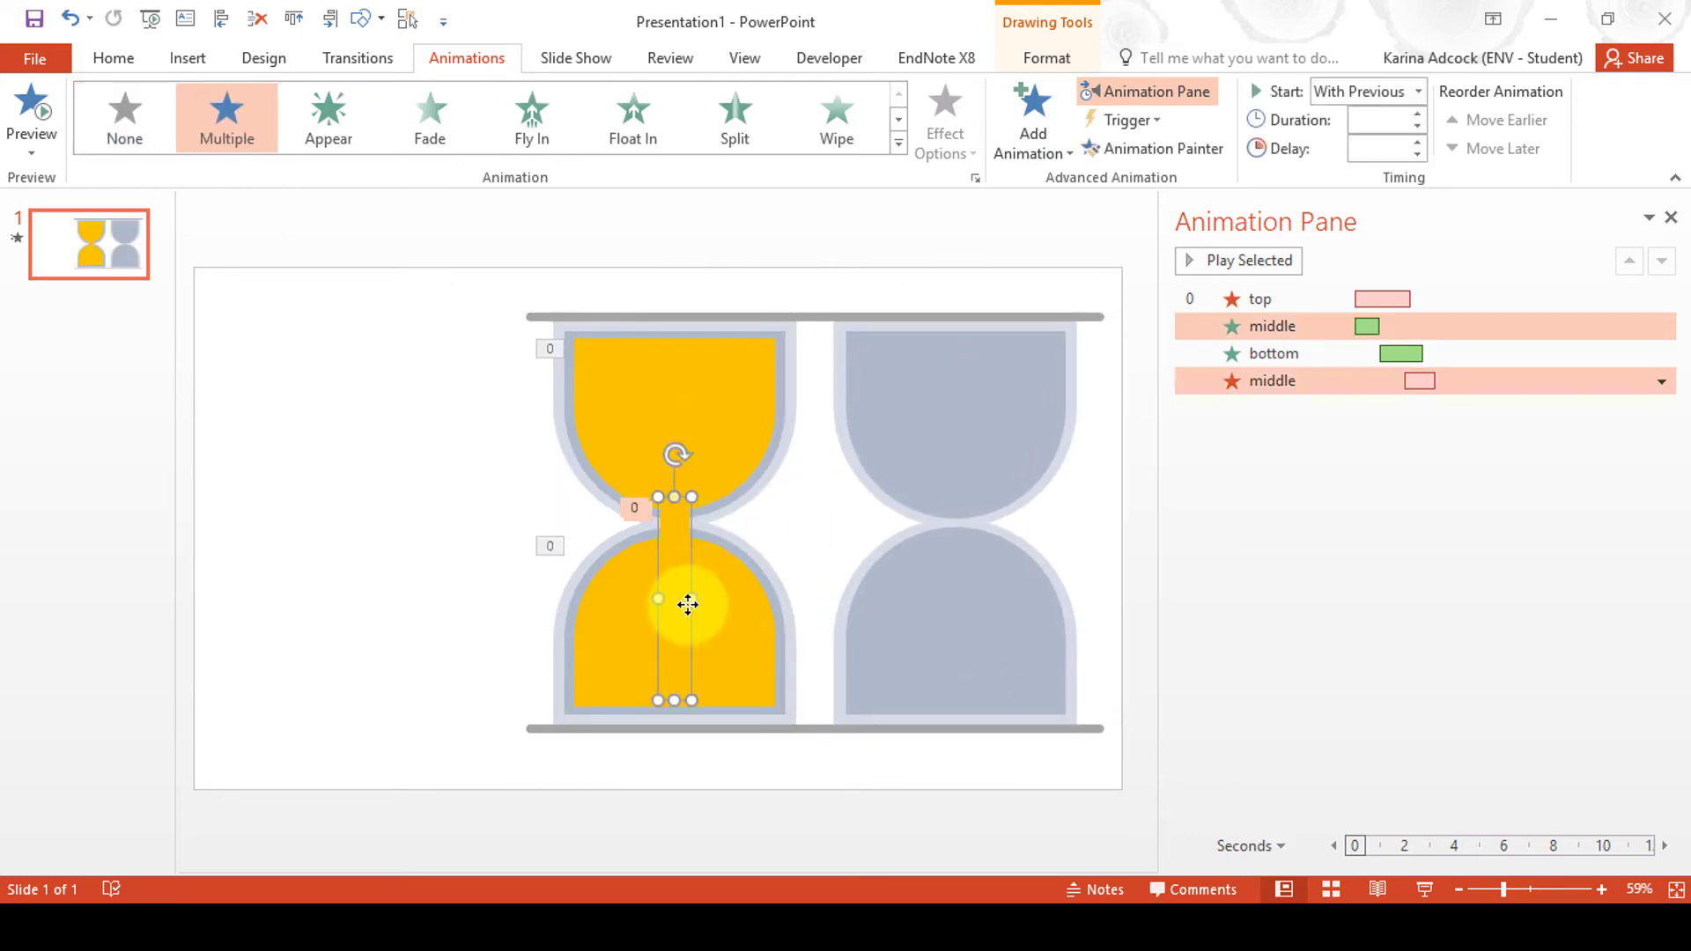
click(764, 626)
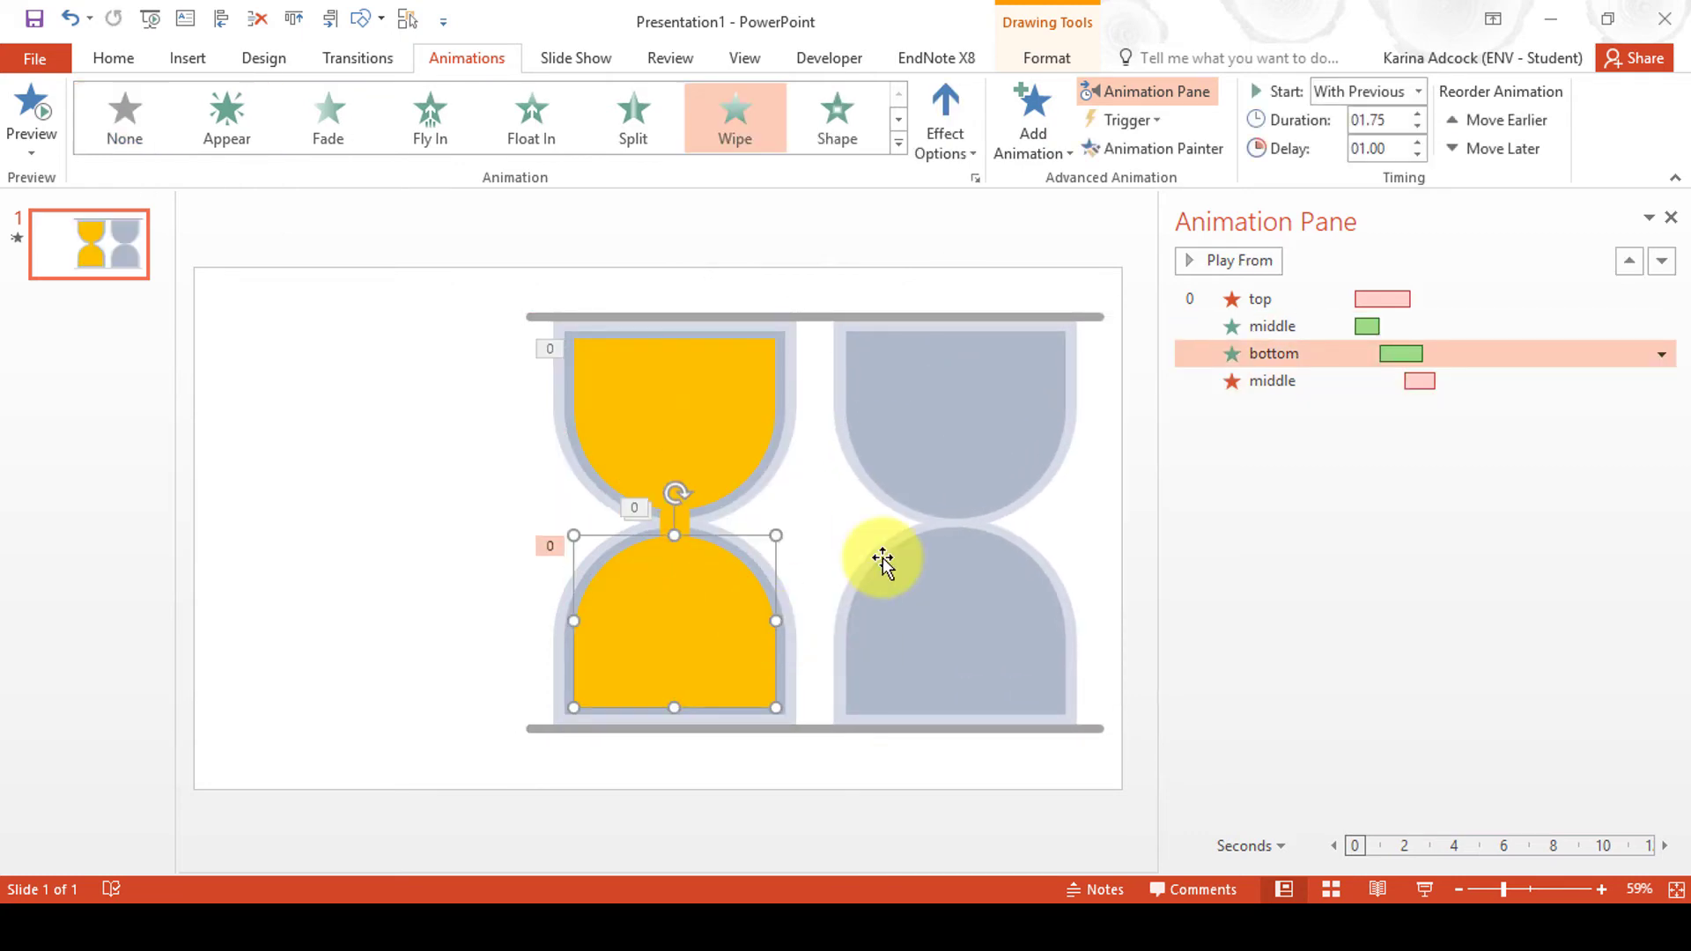
key(ctrl+d)
drag(661, 604, 933, 585)
Step: Marquee-select the right hourglass together with its yellow sand copy
click(1105, 648)
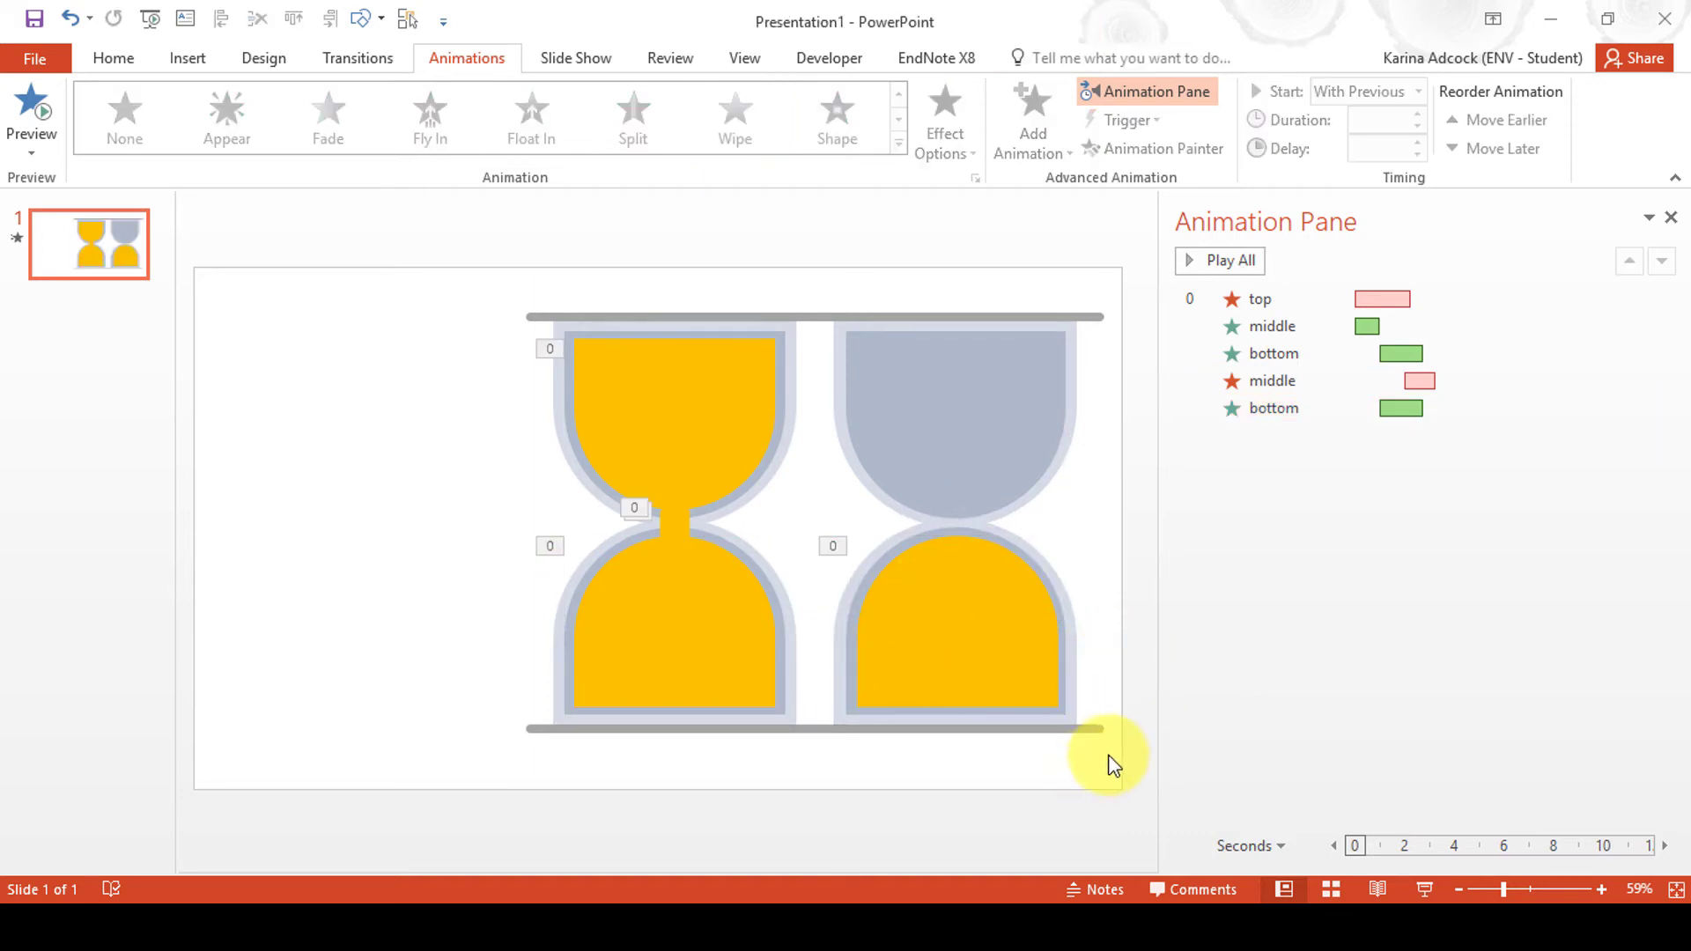
drag(1113, 753, 815, 294)
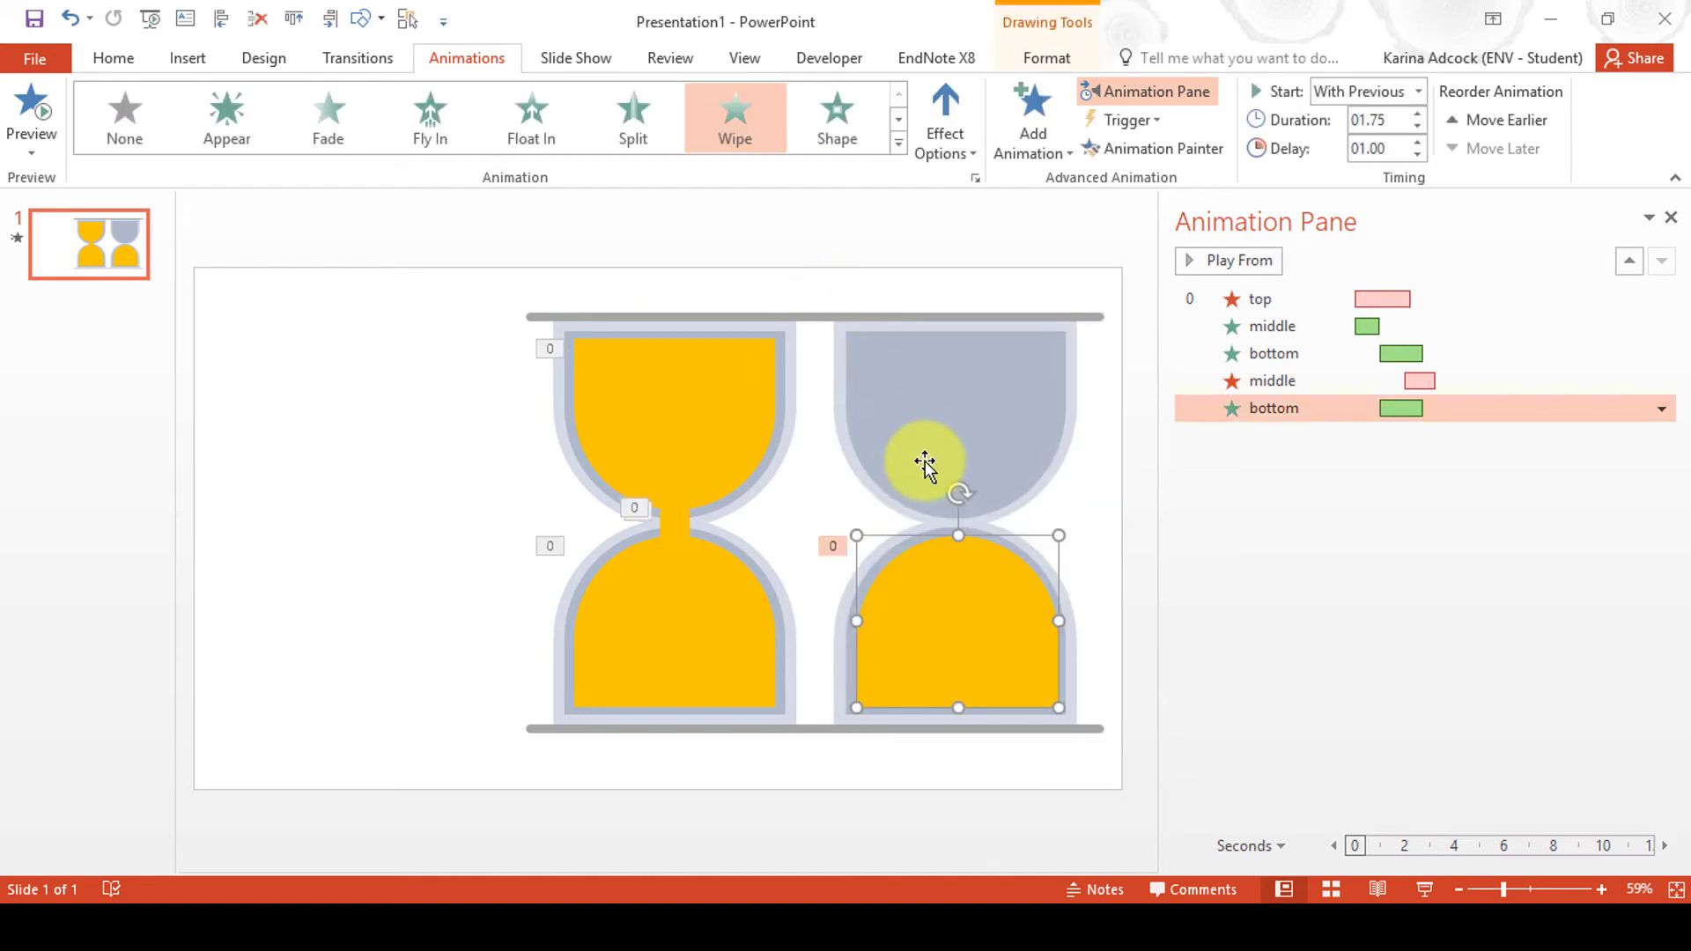
click(1107, 740)
drag(1112, 764, 804, 273)
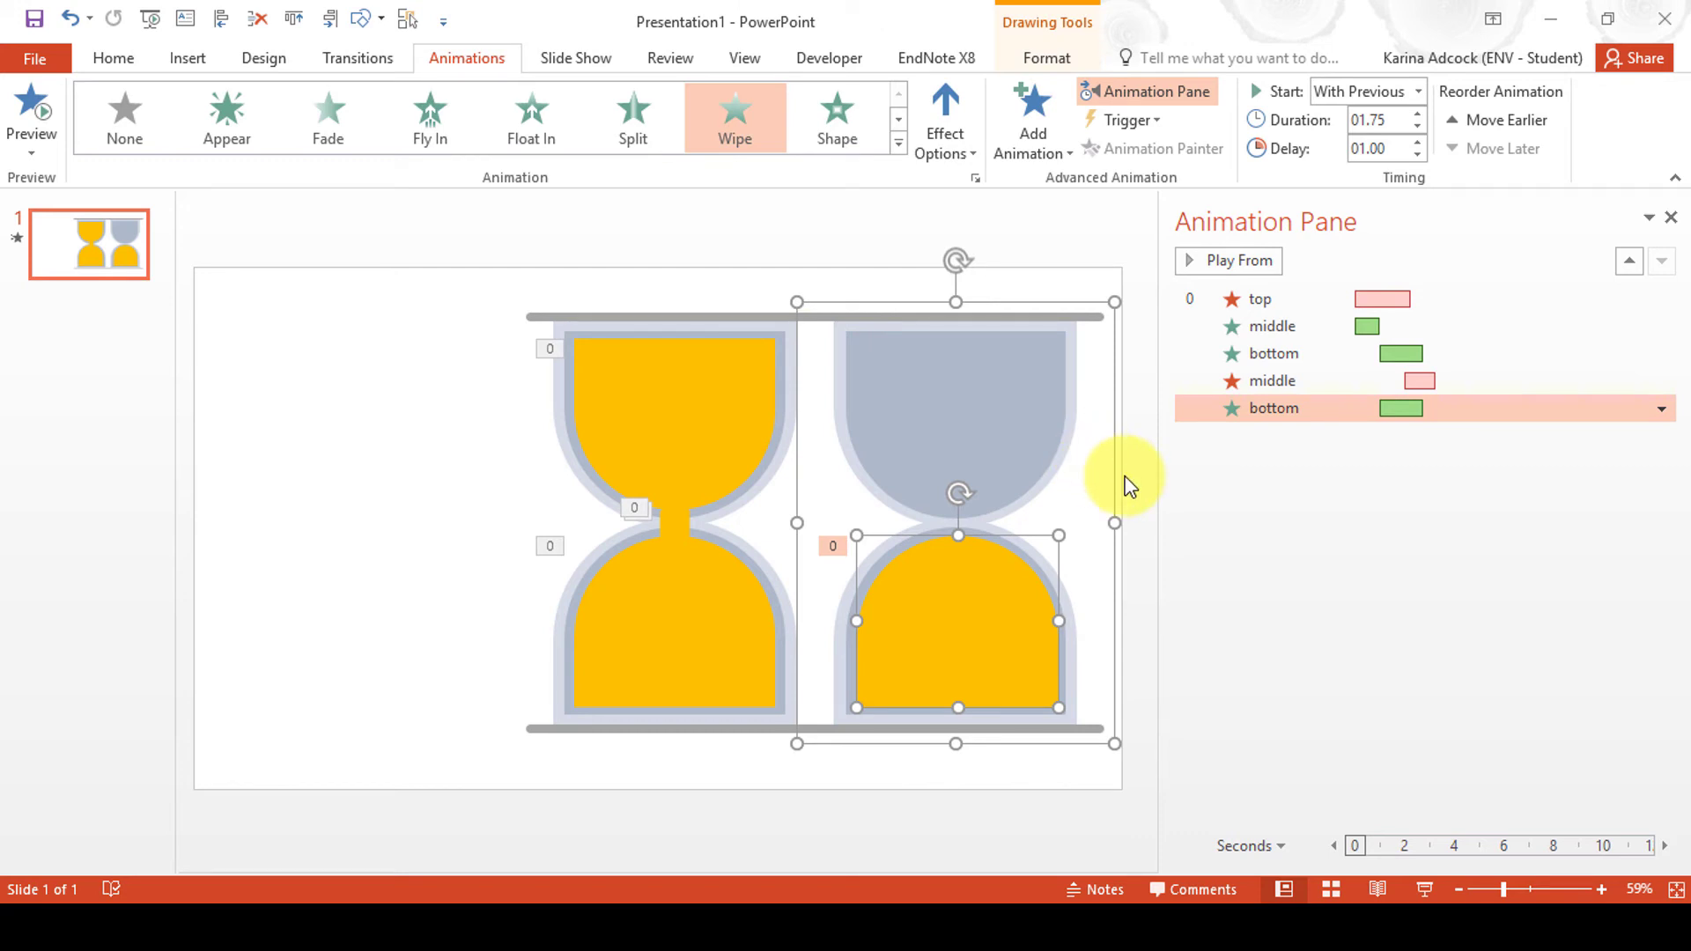
Step: Delete the copied bottom sand and send the grey hourglass to the back
key(Delete)
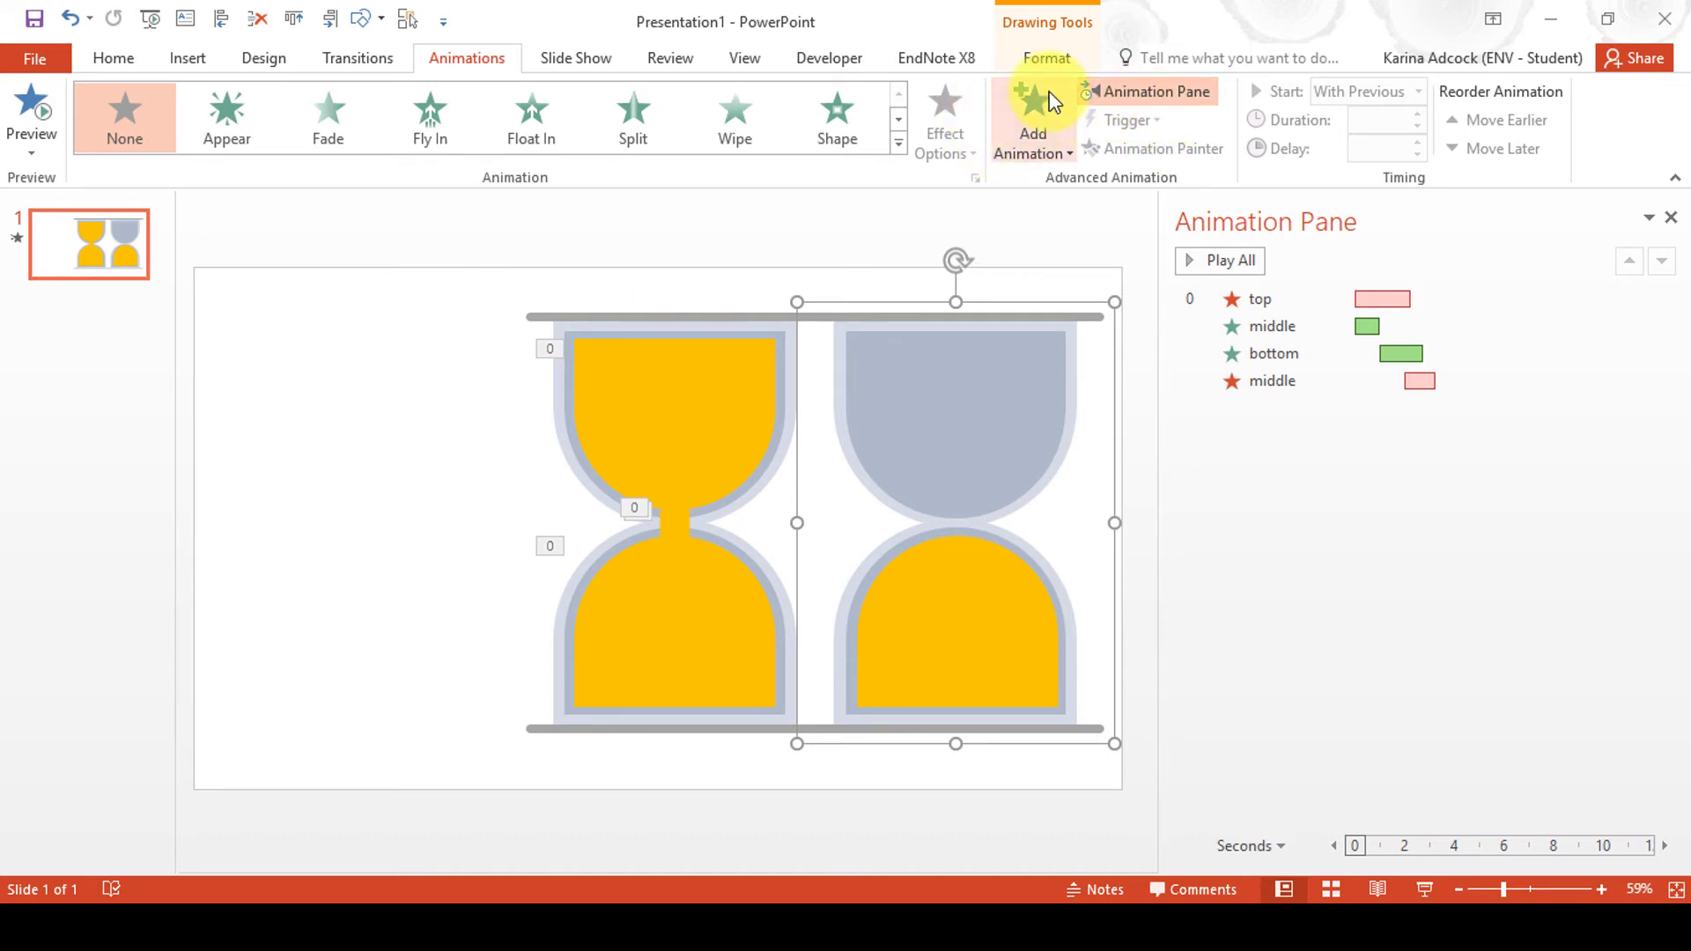
click(1047, 58)
click(1217, 120)
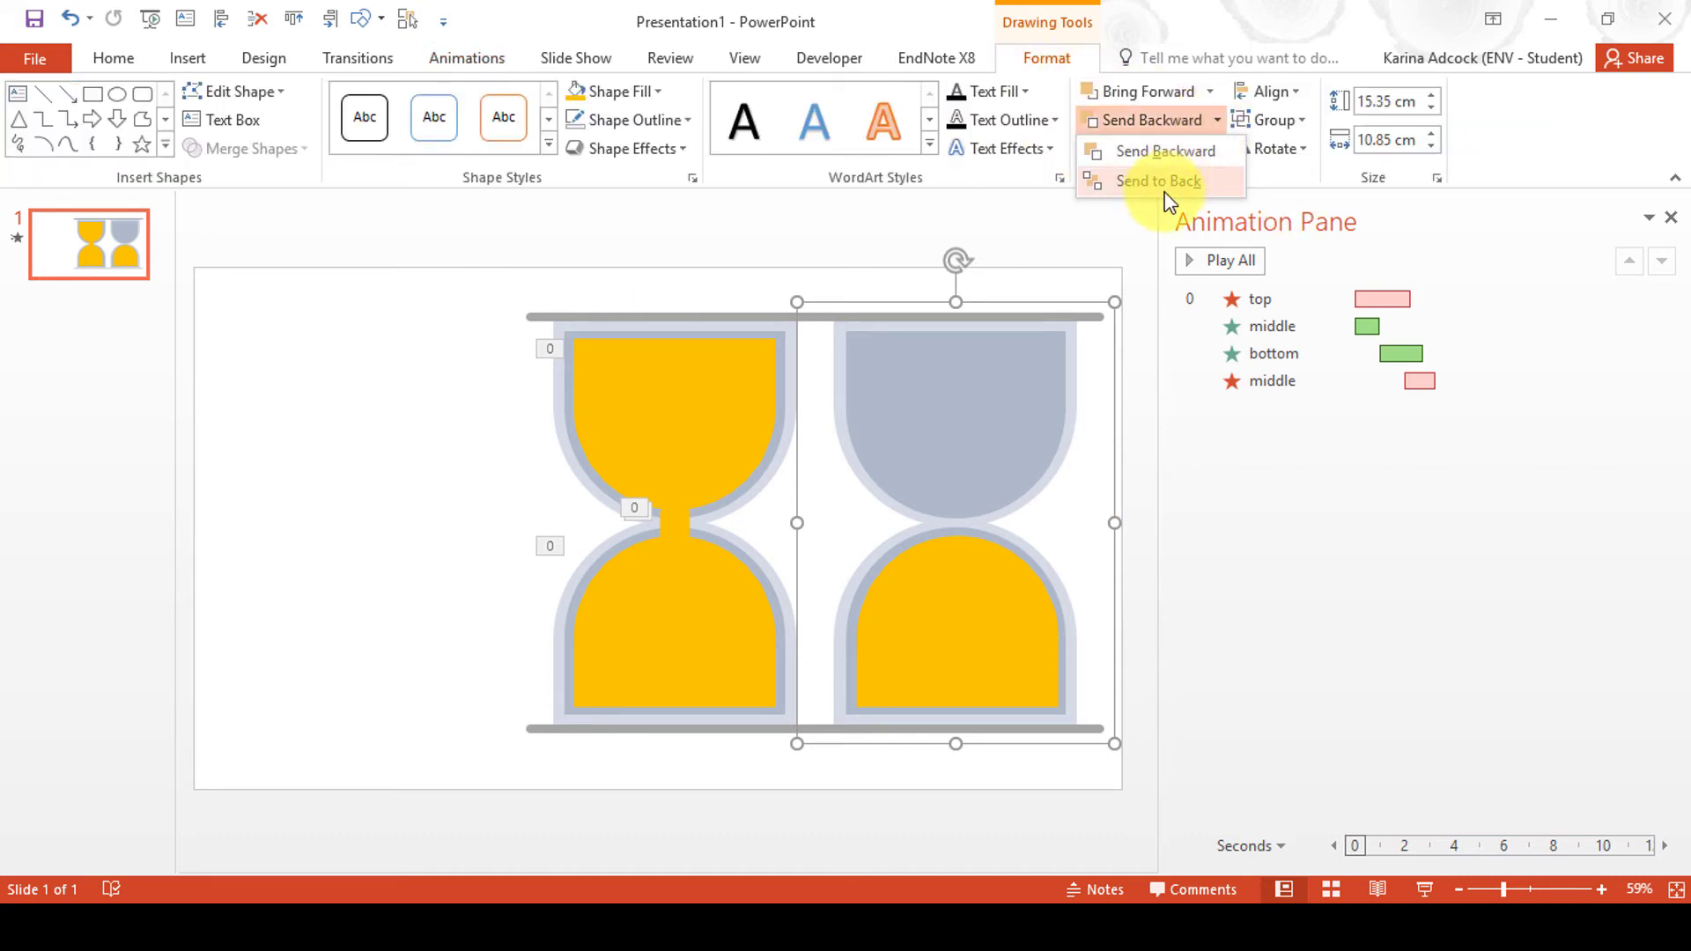
click(1149, 183)
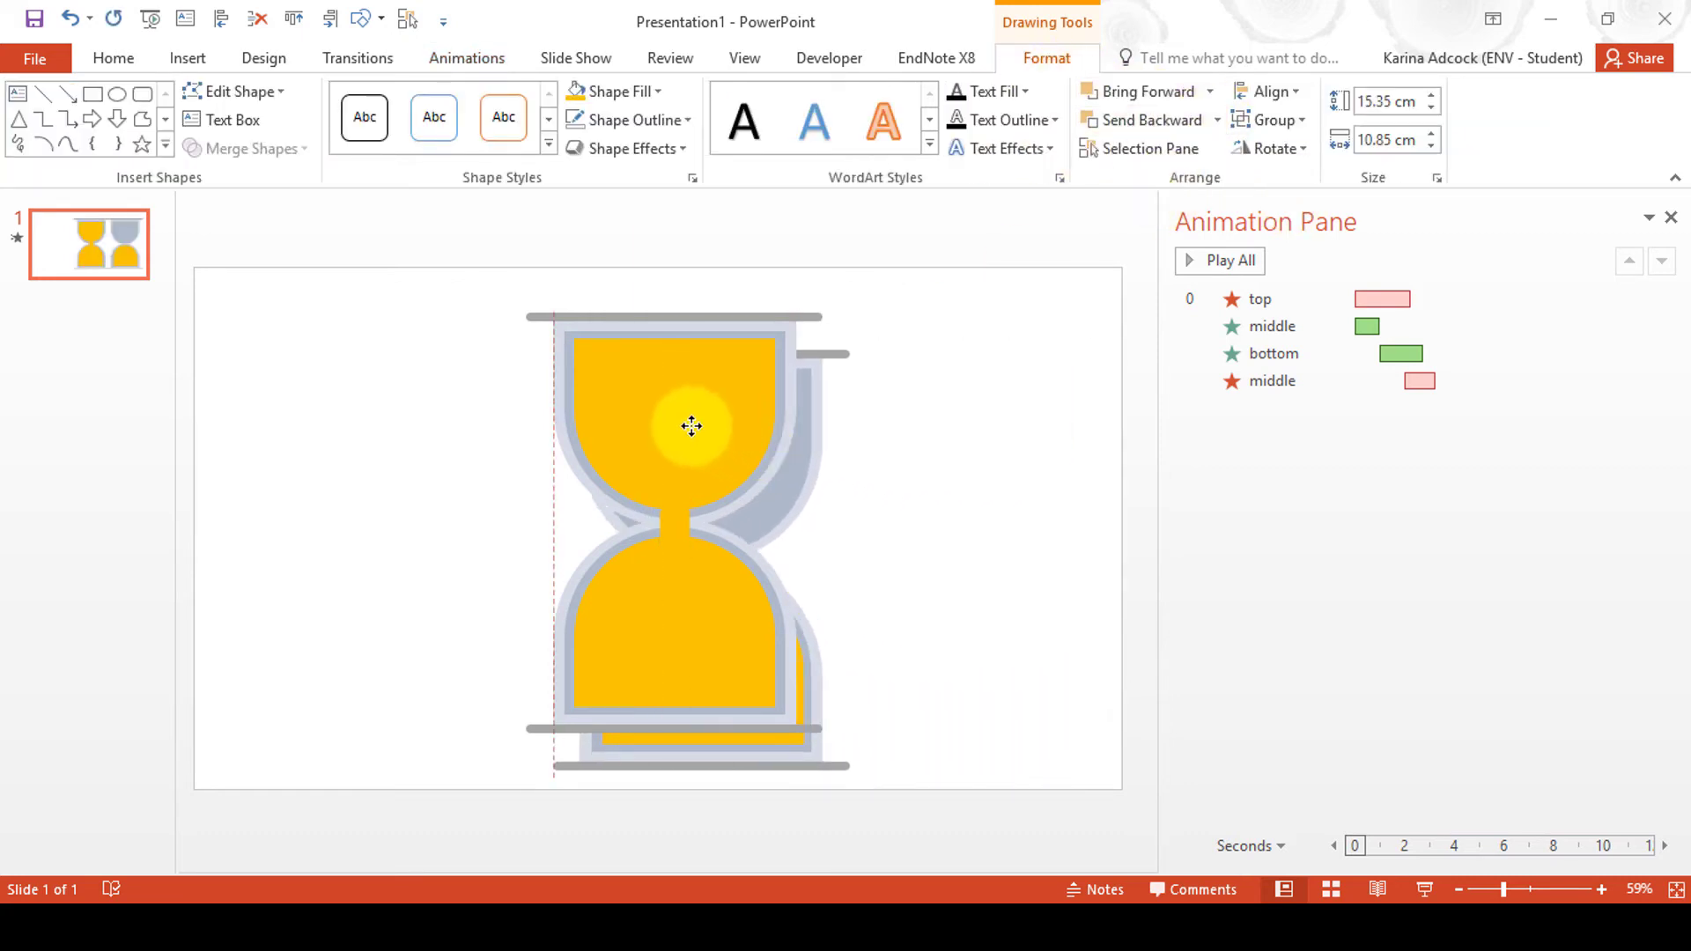